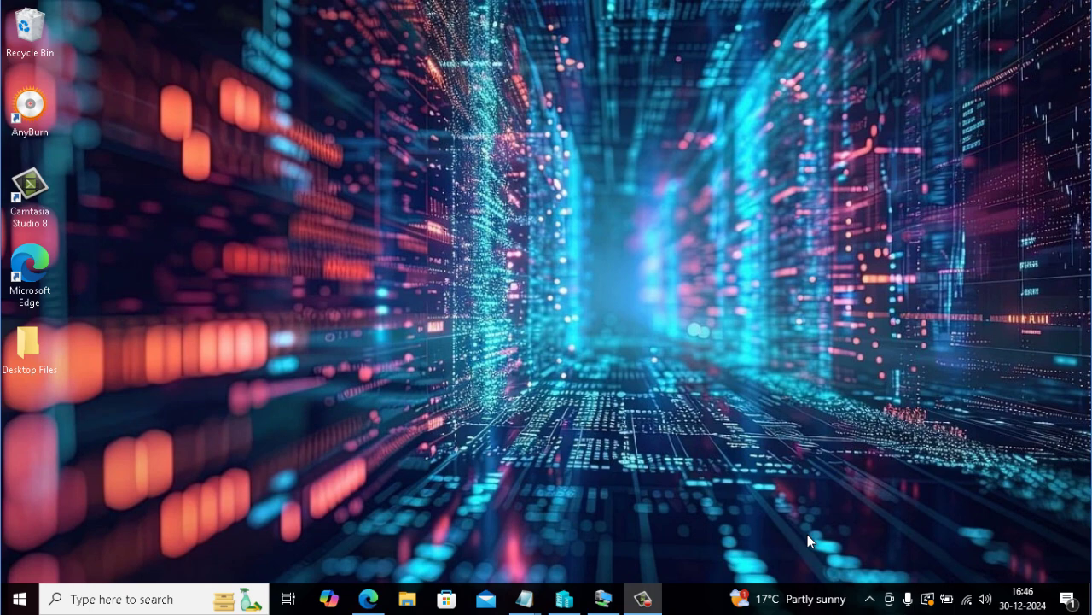
# Step: Bring up the Notepad note about the ADK
pyautogui.click(656, 504)
pyautogui.moveTo(525, 598)
pyautogui.click(574, 557)
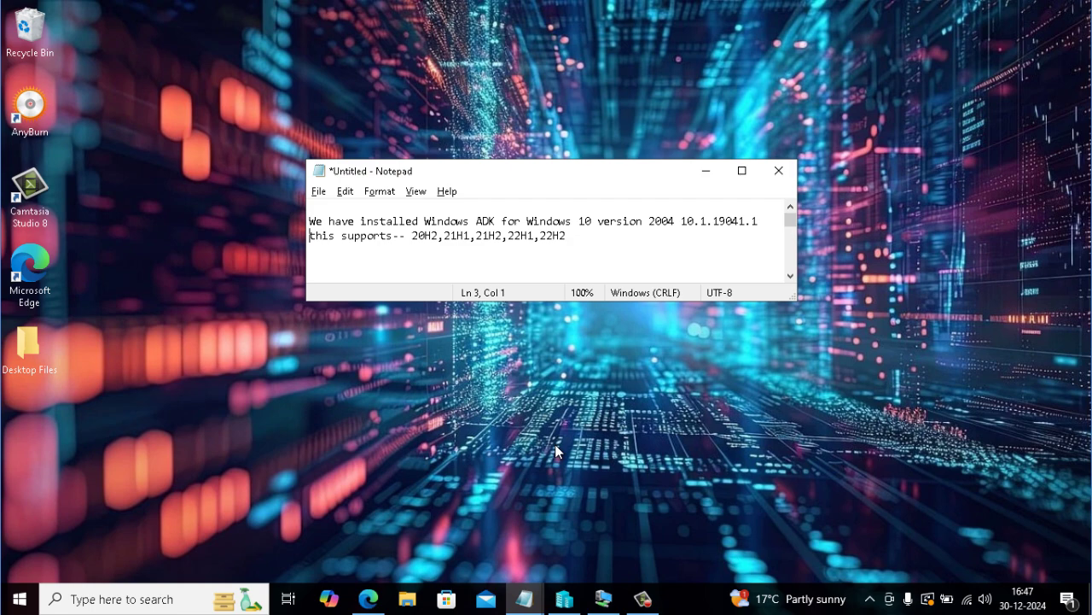
# Step: Append ' Windows 10' after 22H2 on line 3, then return to the MECM01 session
pyautogui.click(582, 237)
pyautogui.write('Windows 10')
pyautogui.click(604, 599)
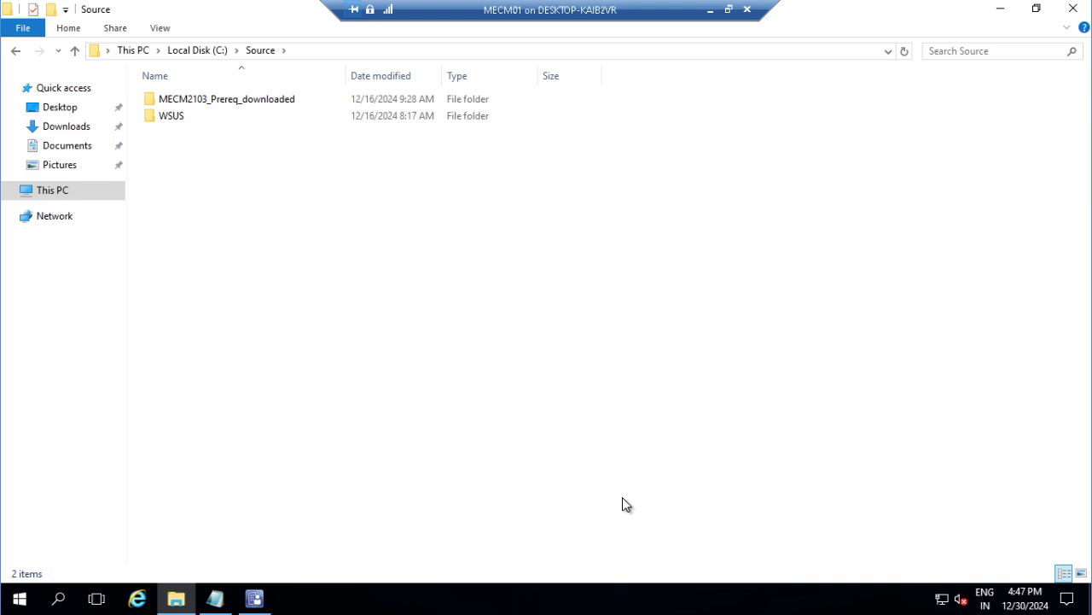
# Step: Close Explorer and review MECM01.VTECH.COM's PXE settings under Distribution Points without saving changes
pyautogui.click(1067, 9)
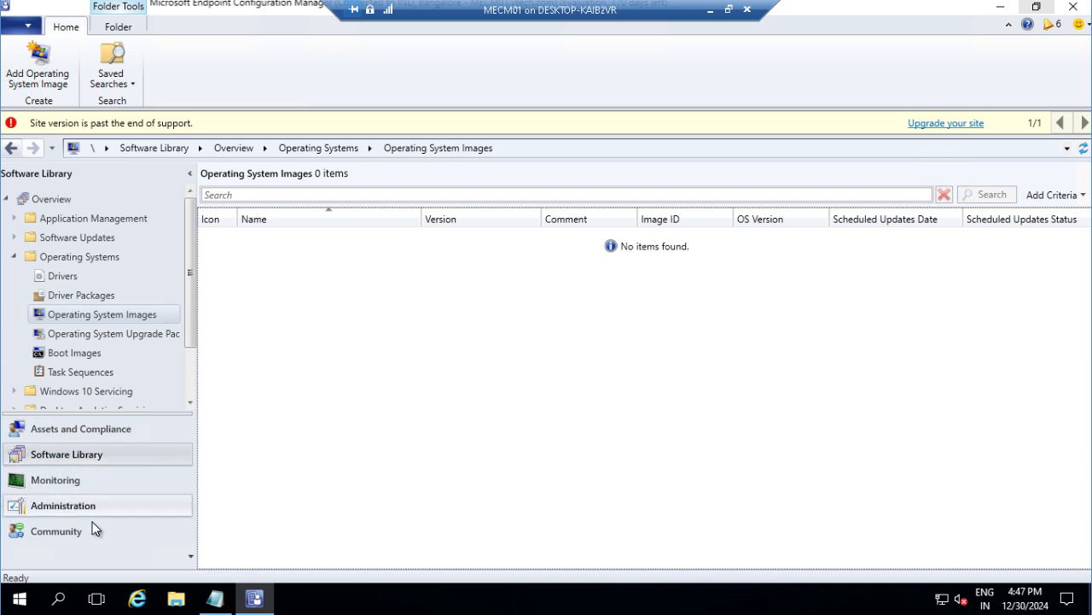
pyautogui.click(74, 505)
pyautogui.click(296, 243)
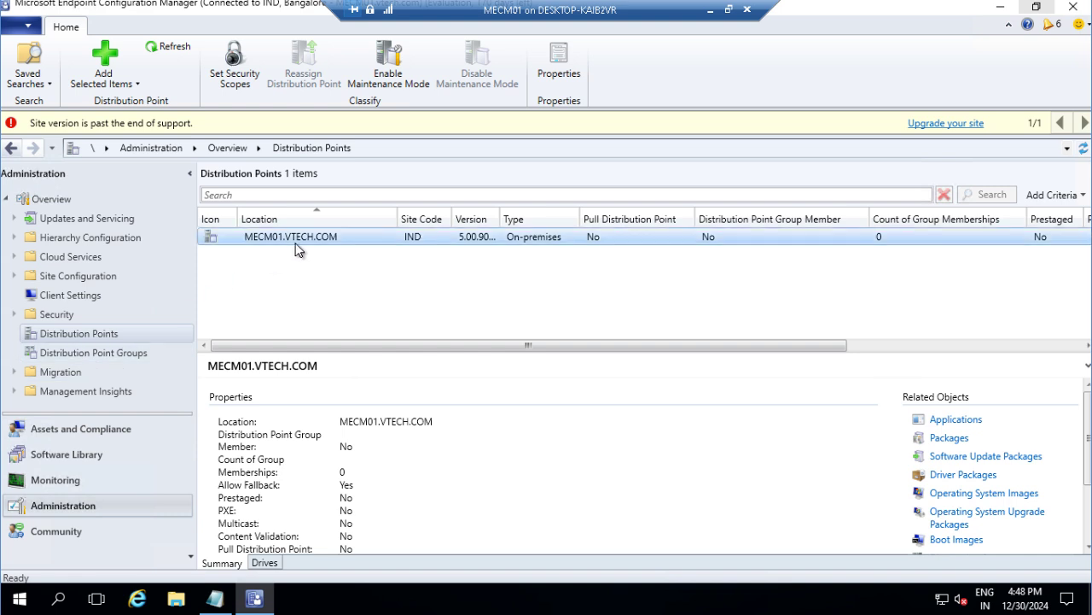
pyautogui.rightClick(279, 236)
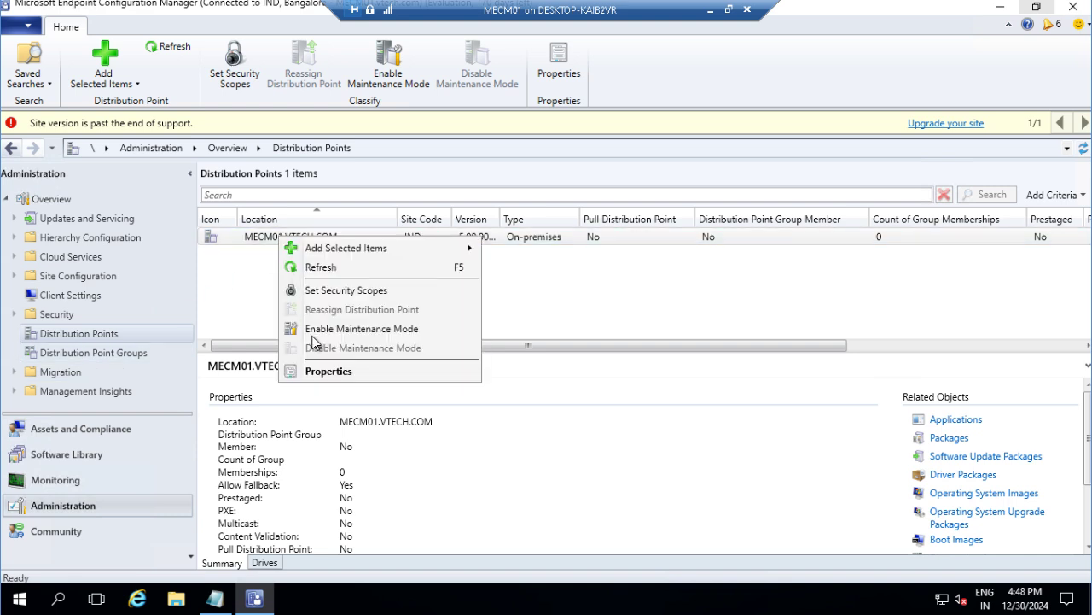
pyautogui.click(317, 369)
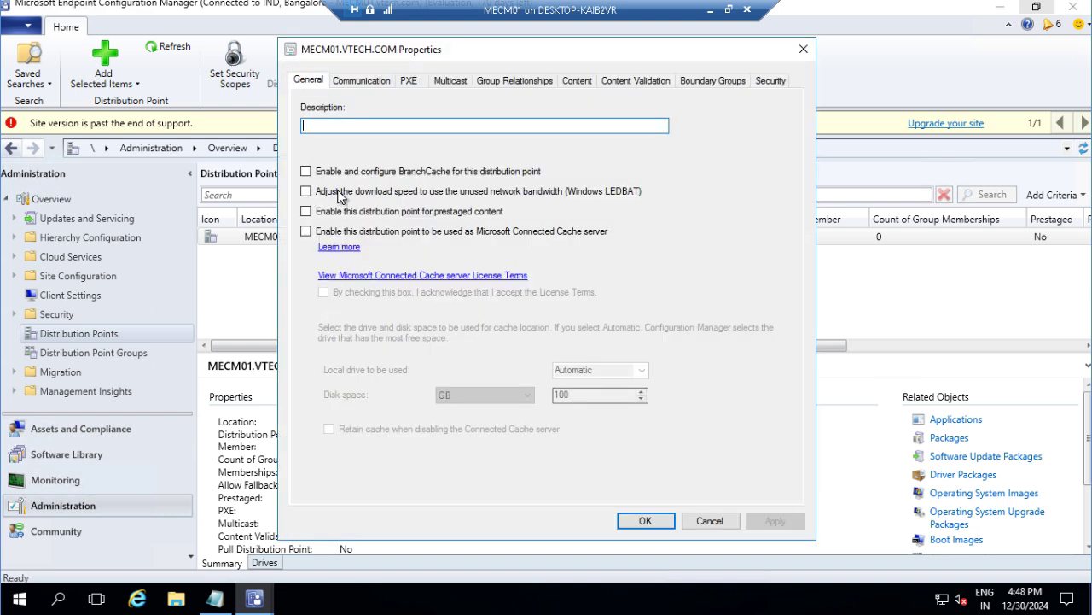
pyautogui.click(409, 82)
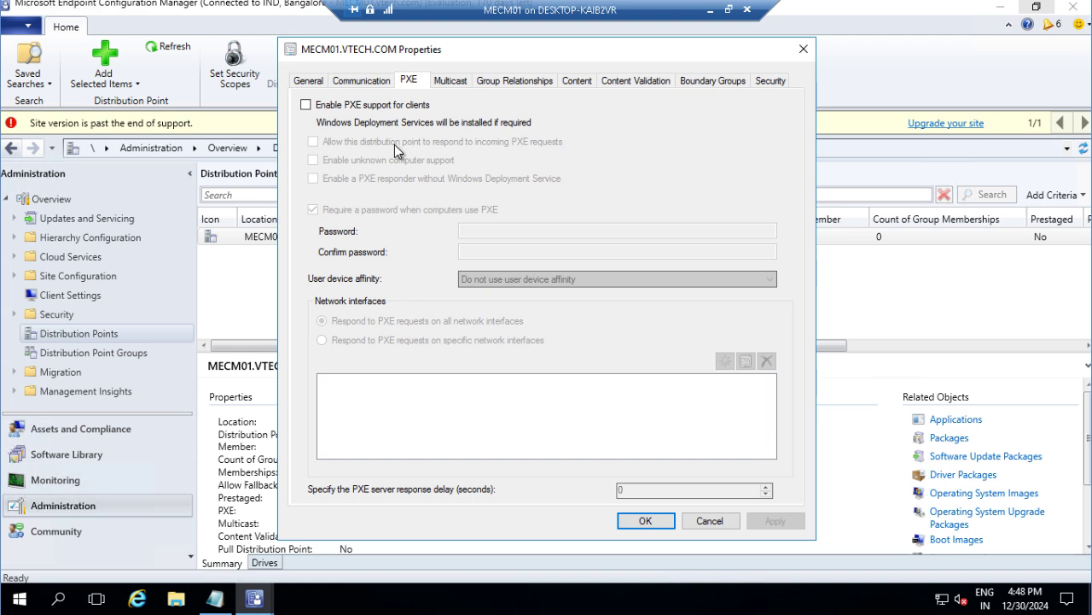
pyautogui.click(708, 522)
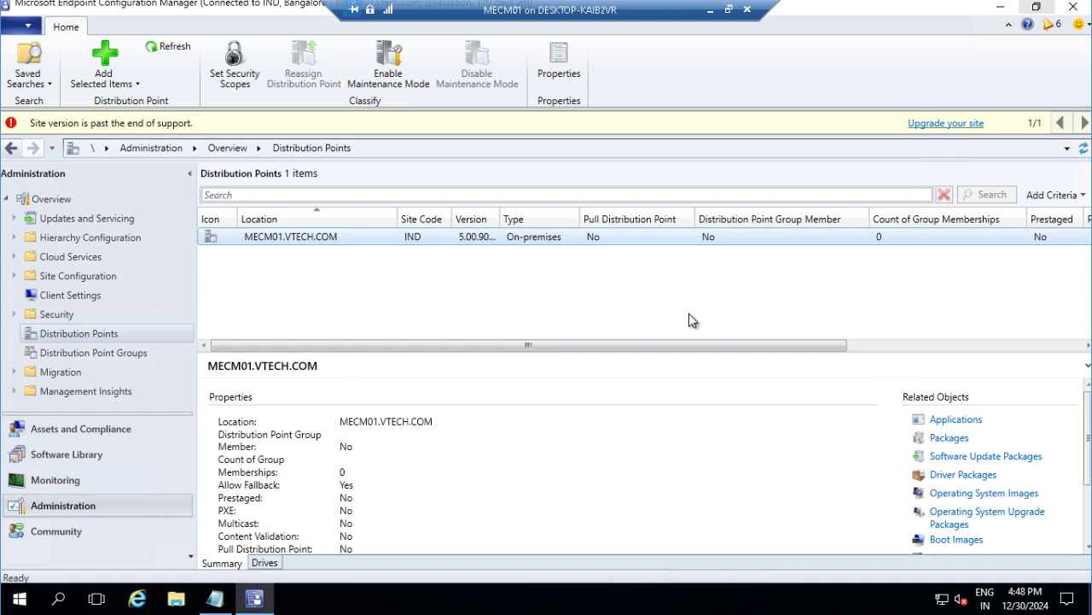
# Step: Open Local Disk (C:) in the VM's File Explorer and take the VM out of full screen
pyautogui.click(176, 599)
pyautogui.click(53, 191)
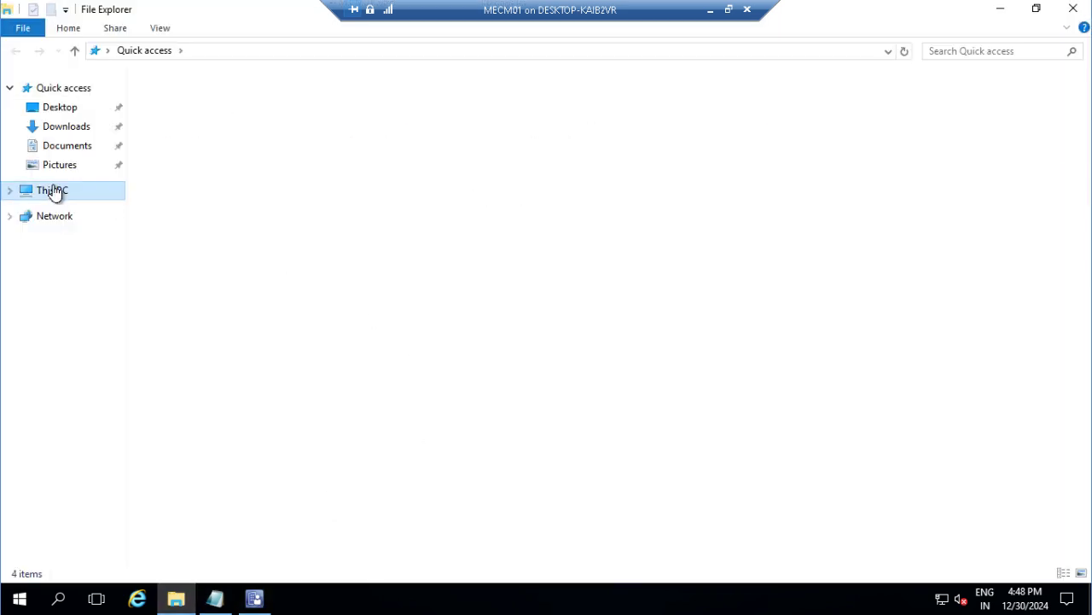
pyautogui.doubleClick(418, 222)
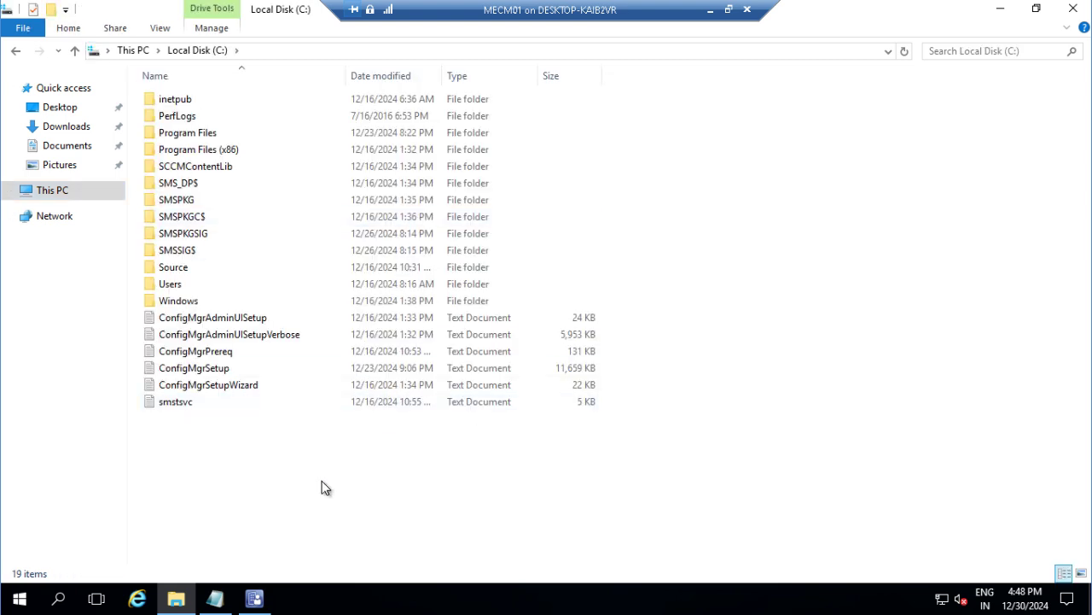
pyautogui.click(730, 10)
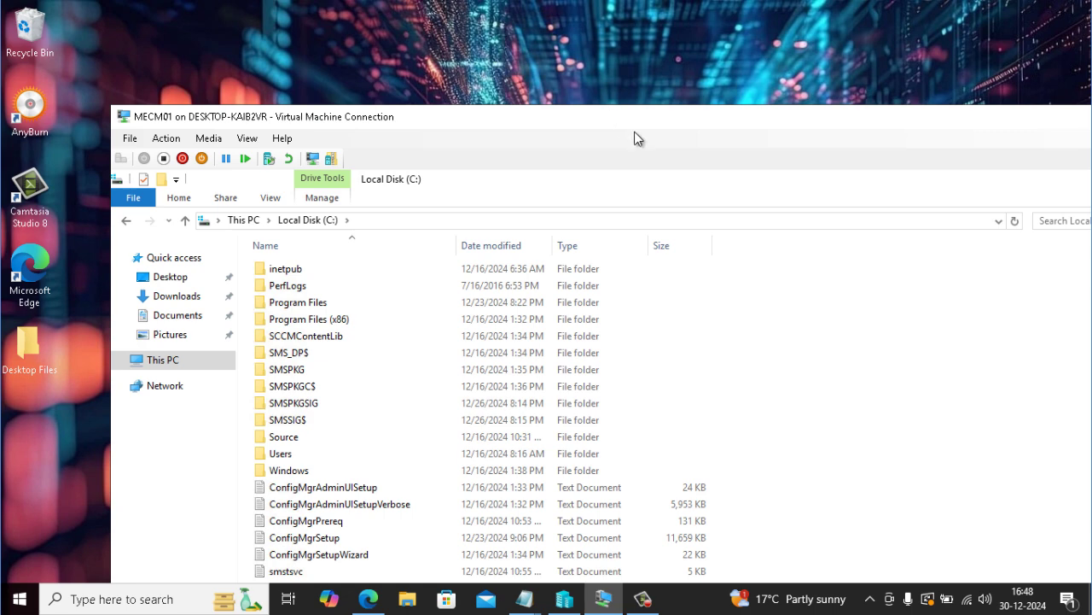
pyautogui.moveTo(632, 119); pyautogui.dragTo(633, 108)
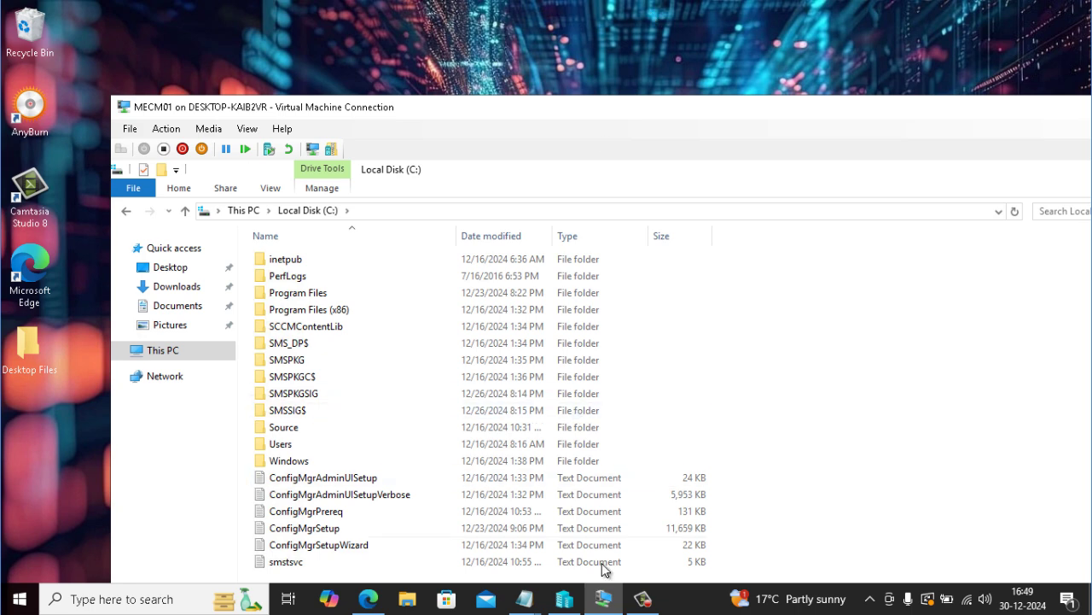
# Step: On the host, browse to D:\SCCM LAB ISO and select Win10_22H2_English_x64v1.iso
pyautogui.moveTo(599, 599)
pyautogui.click(70, 293)
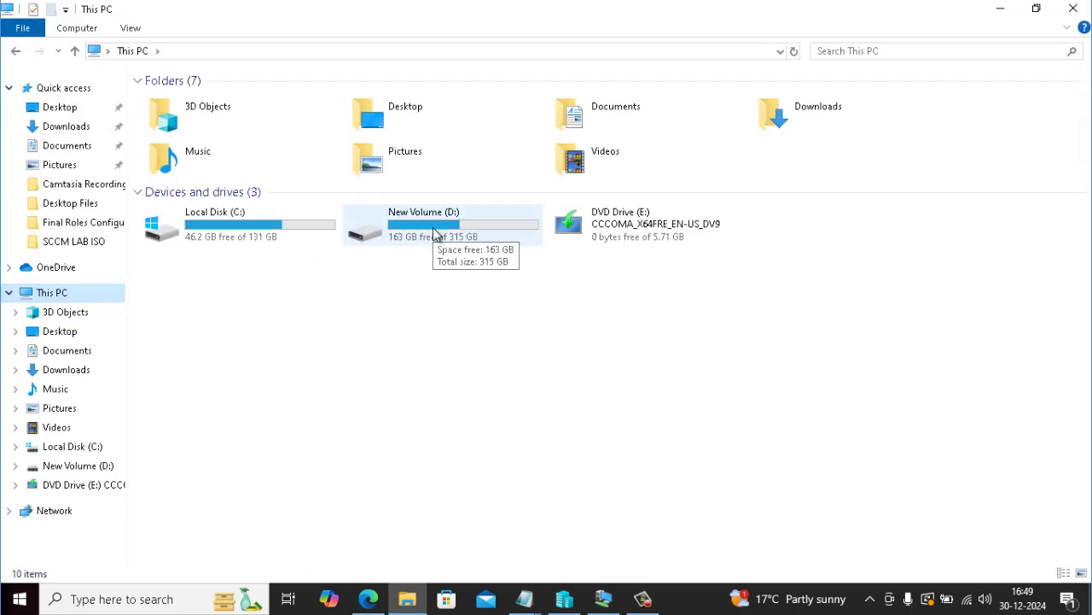
pyautogui.doubleClick(433, 227)
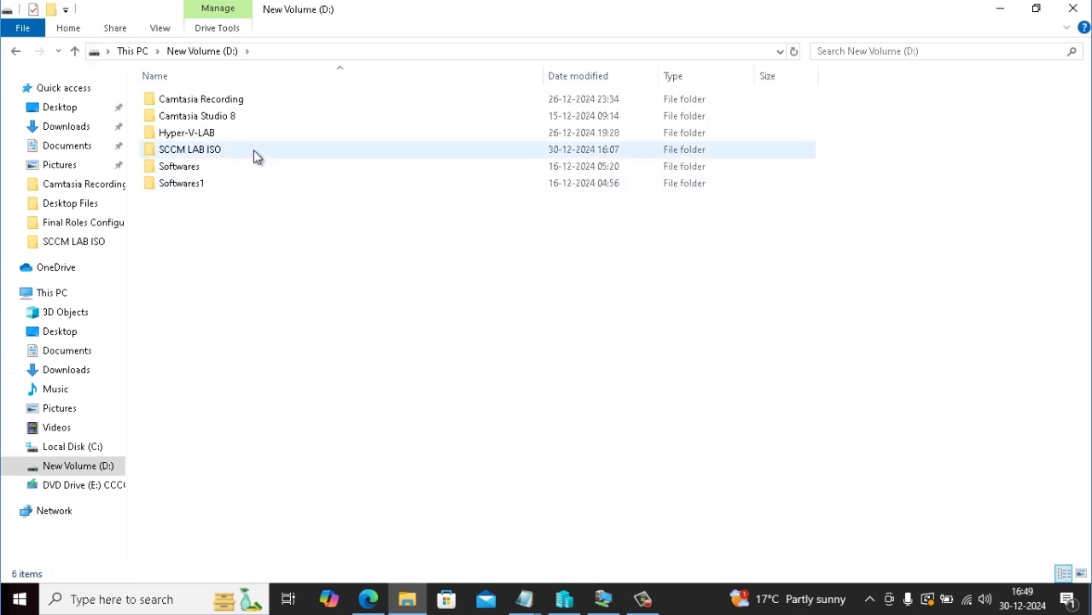
pyautogui.doubleClick(190, 152)
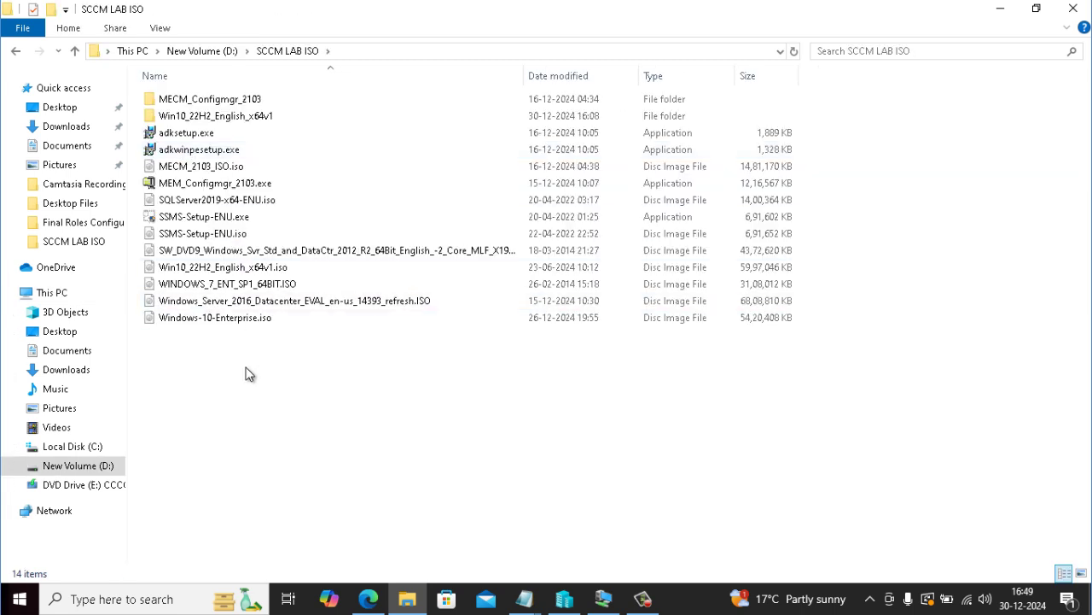
pyautogui.click(248, 271)
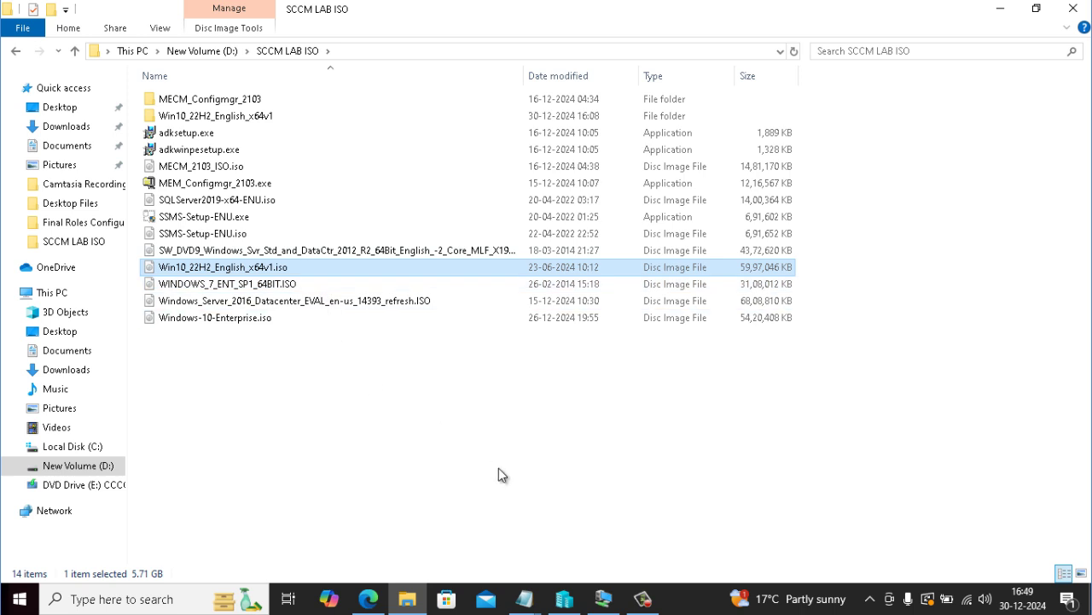
pyautogui.moveTo(602, 597)
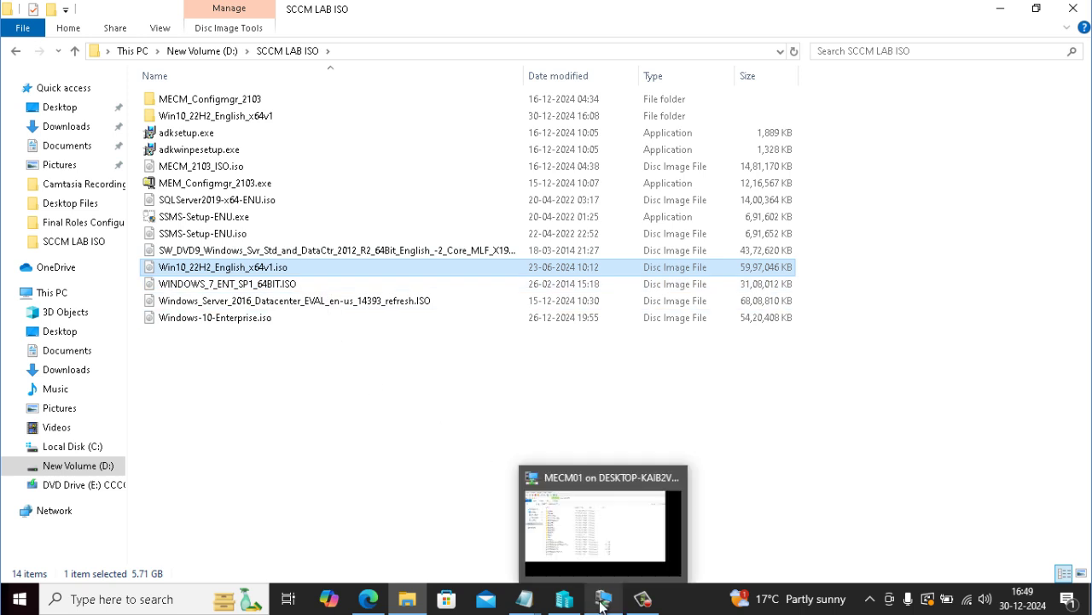
# Step: Bring the MECM01 window forward, reposition it, and show the guest's drives
pyautogui.click(595, 534)
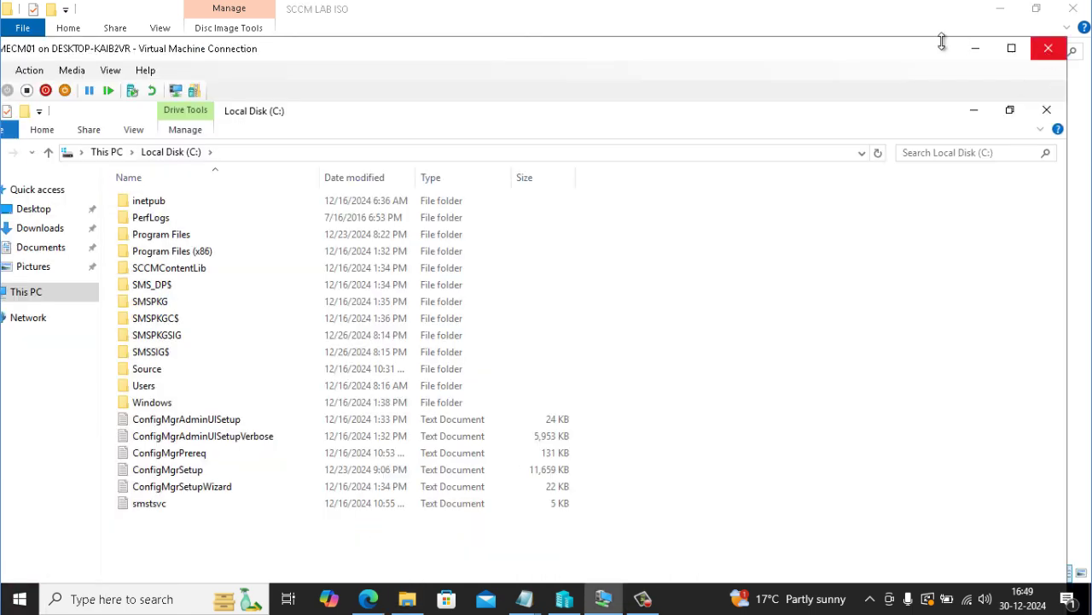
pyautogui.moveTo(812, 48); pyautogui.dragTo(975, 23)
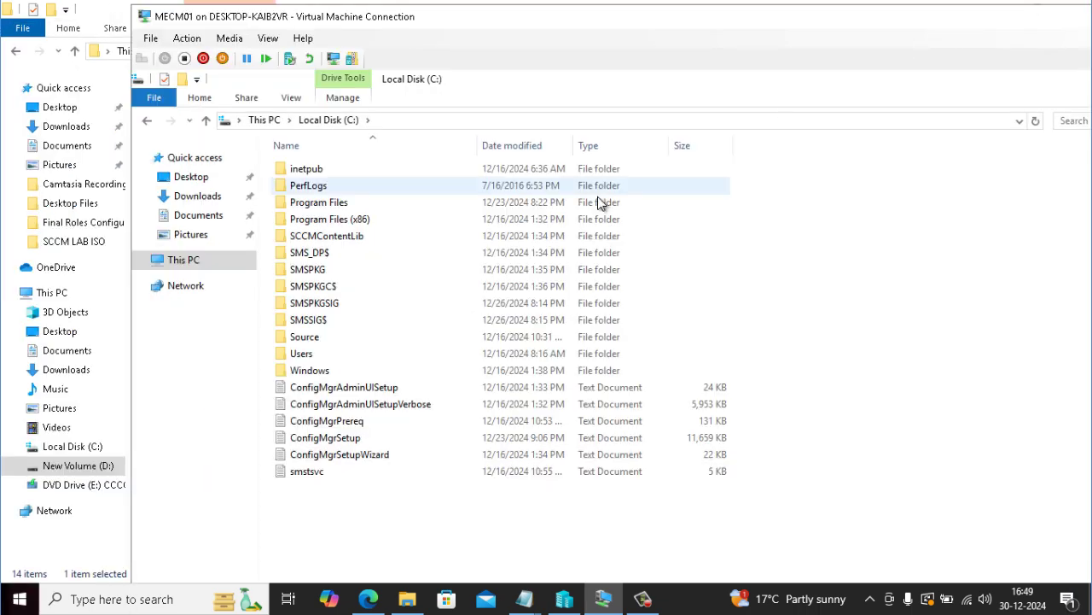
pyautogui.click(230, 258)
# Step: Mount D:\SCCM LAB ISO\Win10_22H2_English_x64v1.iso in MECM01's virtual DVD drive and apply it
pyautogui.click(186, 38)
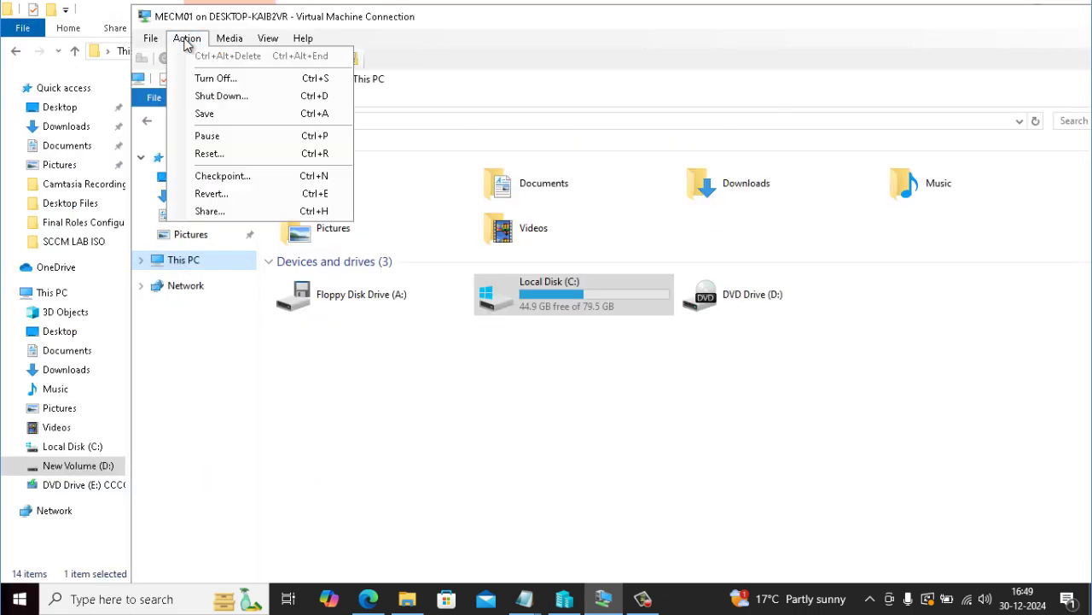
pyautogui.moveTo(150, 38)
pyautogui.click(165, 56)
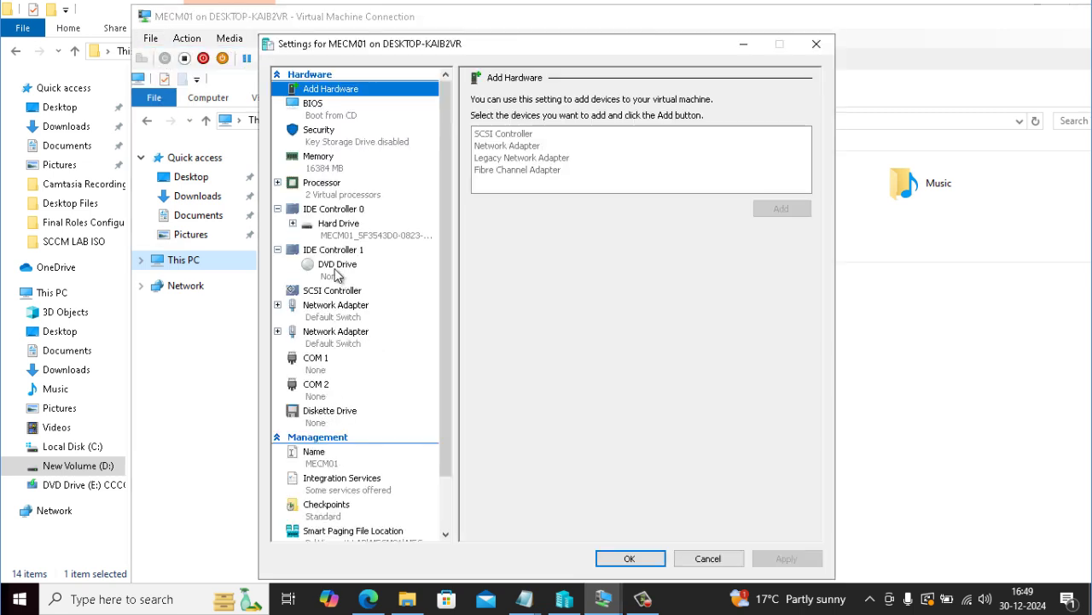
pyautogui.click(337, 266)
pyautogui.click(518, 203)
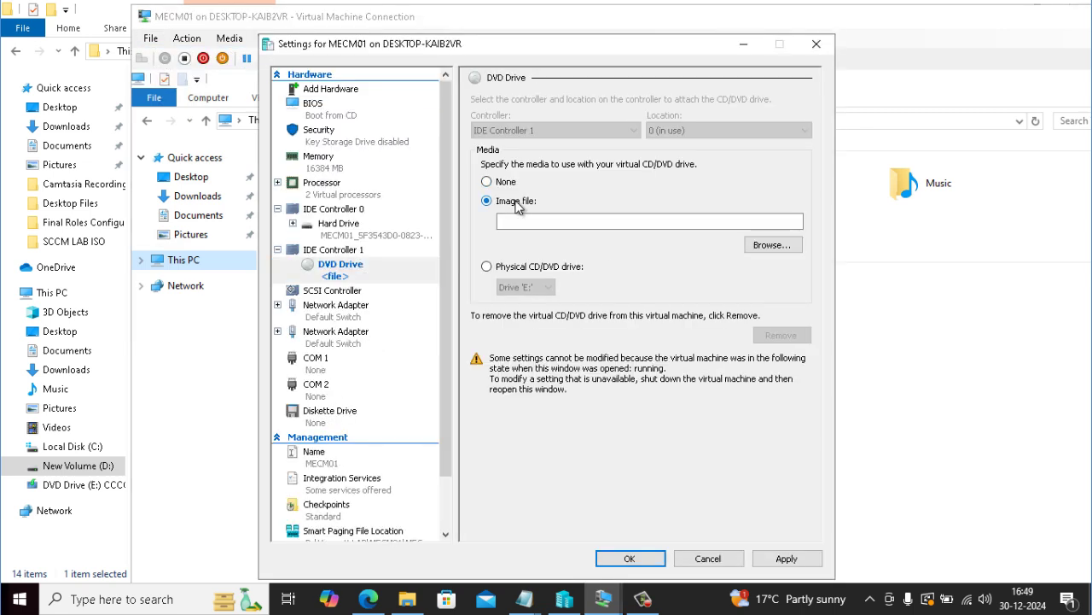
pyautogui.click(768, 247)
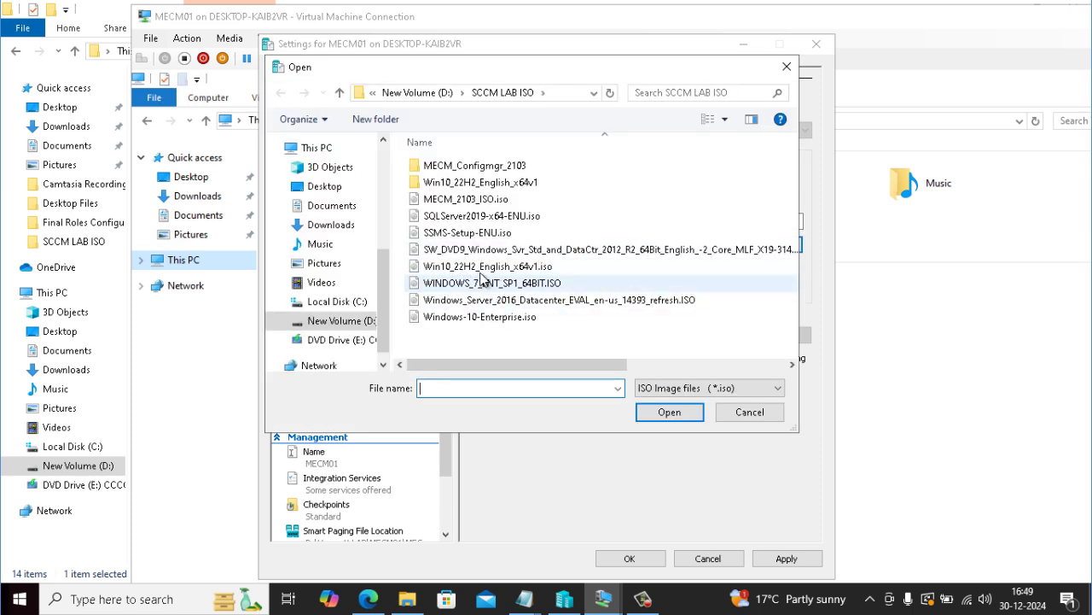
pyautogui.click(484, 268)
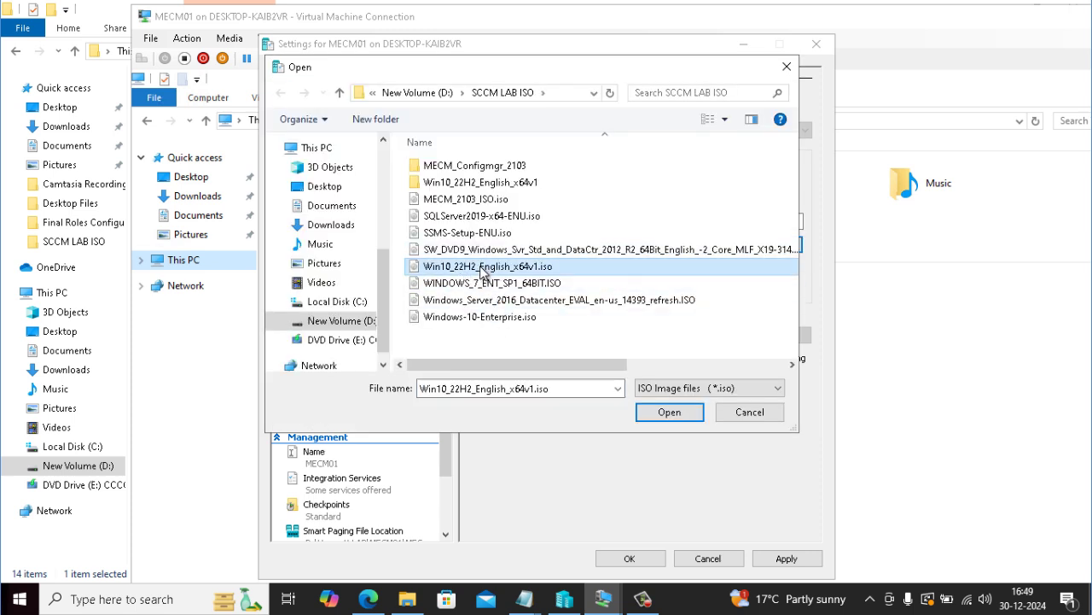
pyautogui.click(669, 412)
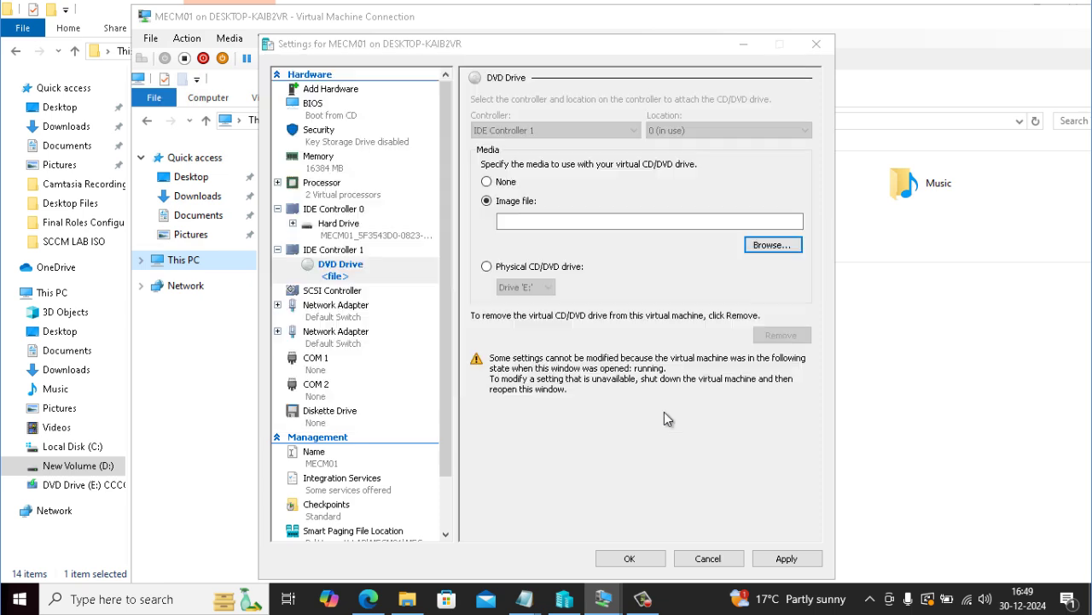
pyautogui.click(787, 560)
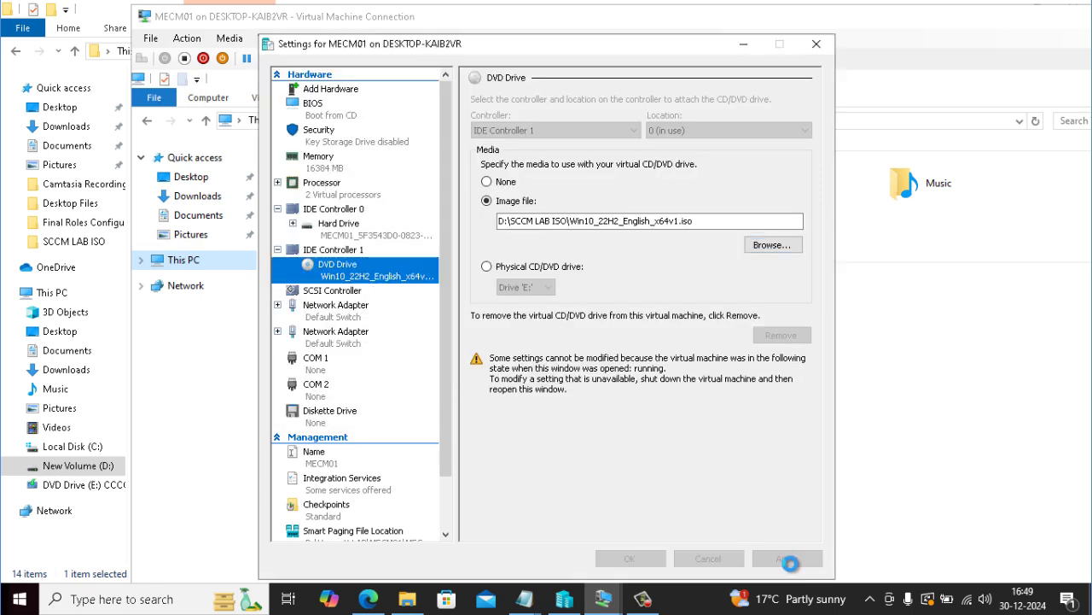
# Step: Close the VM settings, refresh This PC, and open the mounted DVD drive
pyautogui.click(629, 558)
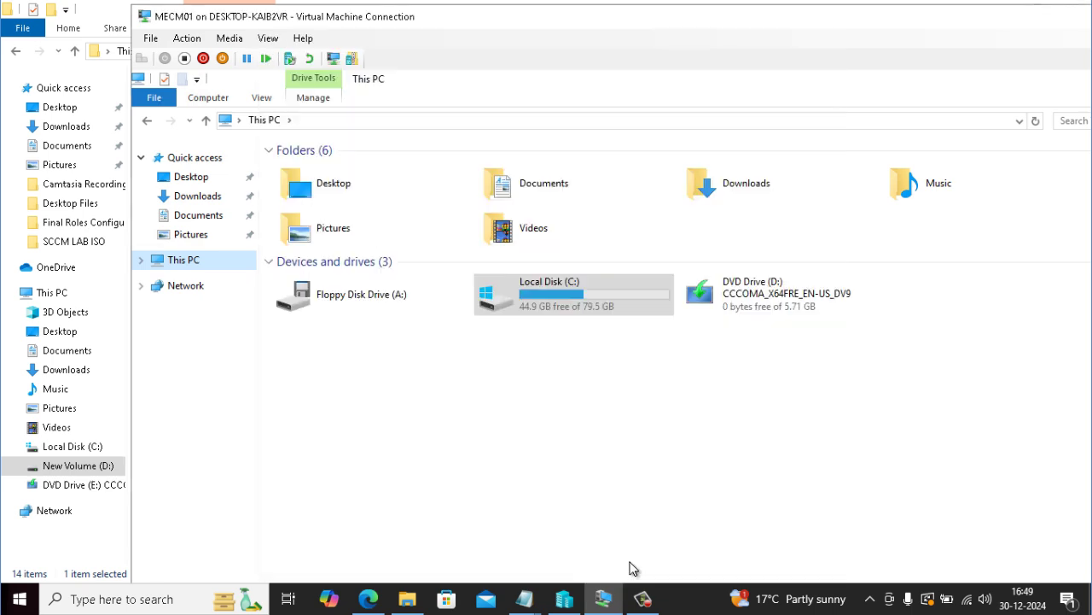
pyautogui.rightClick(566, 327)
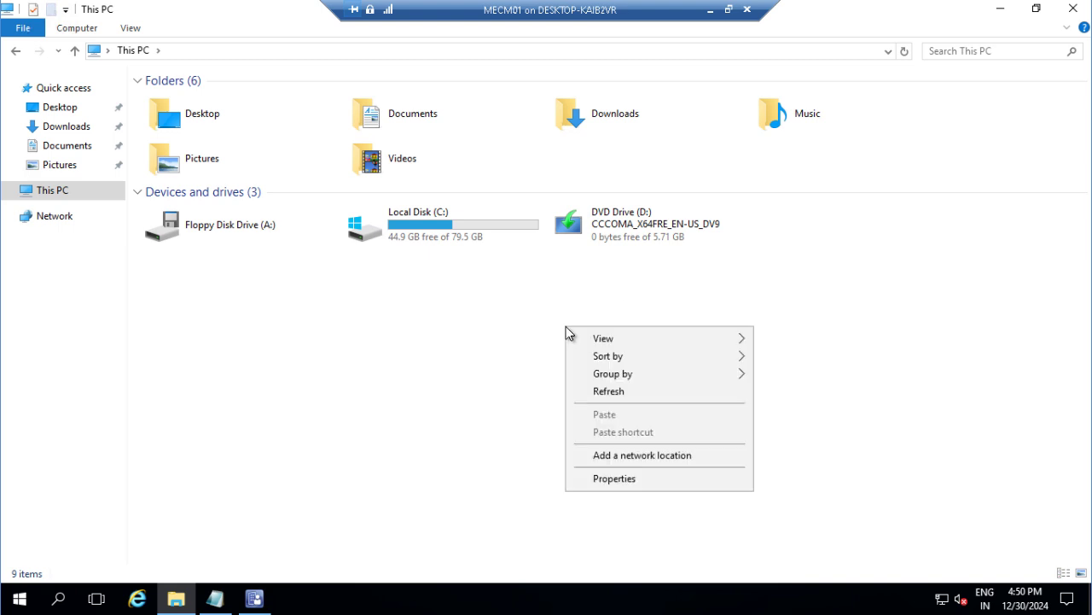
pyautogui.click(607, 393)
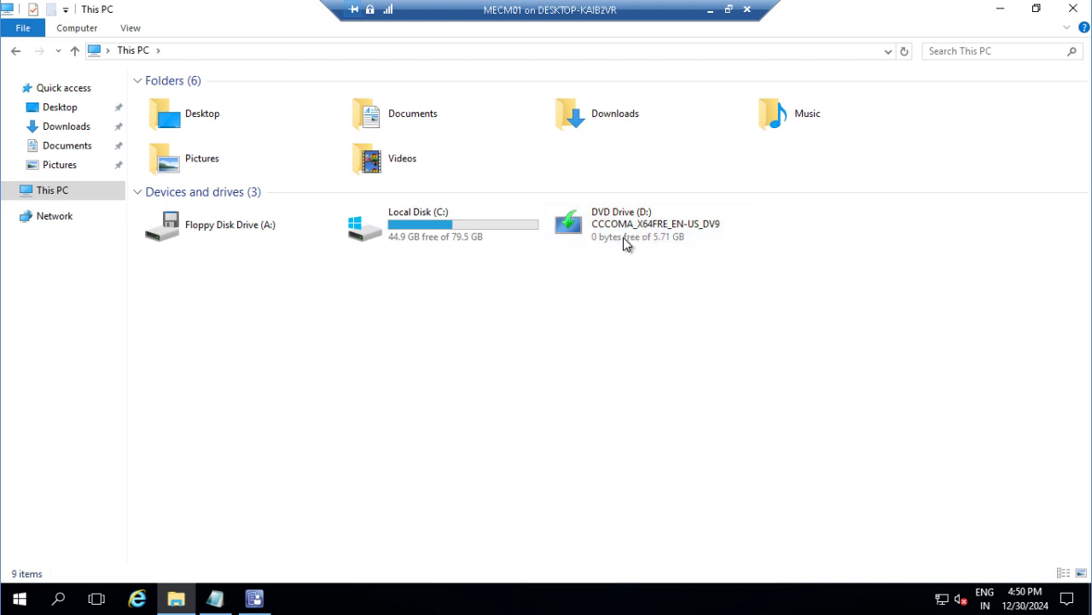
pyautogui.rightClick(621, 226)
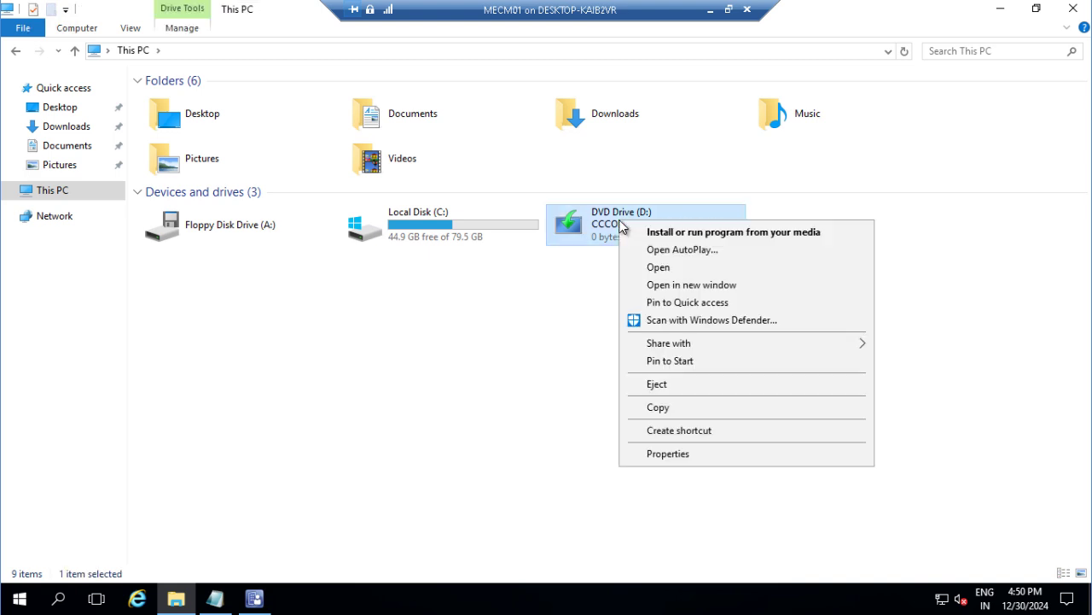
pyautogui.click(655, 269)
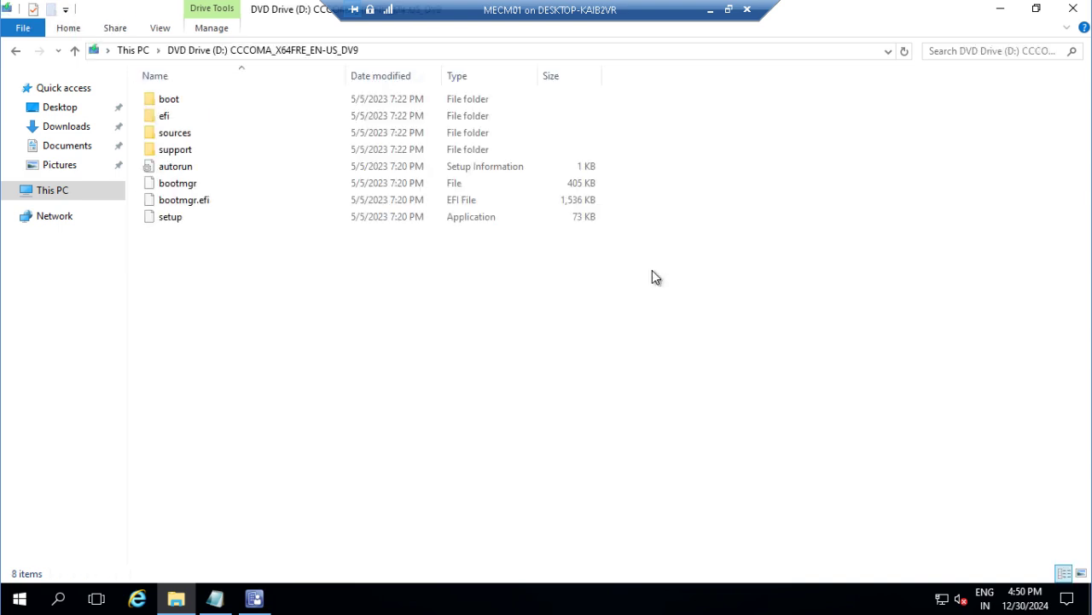
# Step: Copy install.wim from the DVD's sources folder and return to This PC
pyautogui.doubleClick(180, 134)
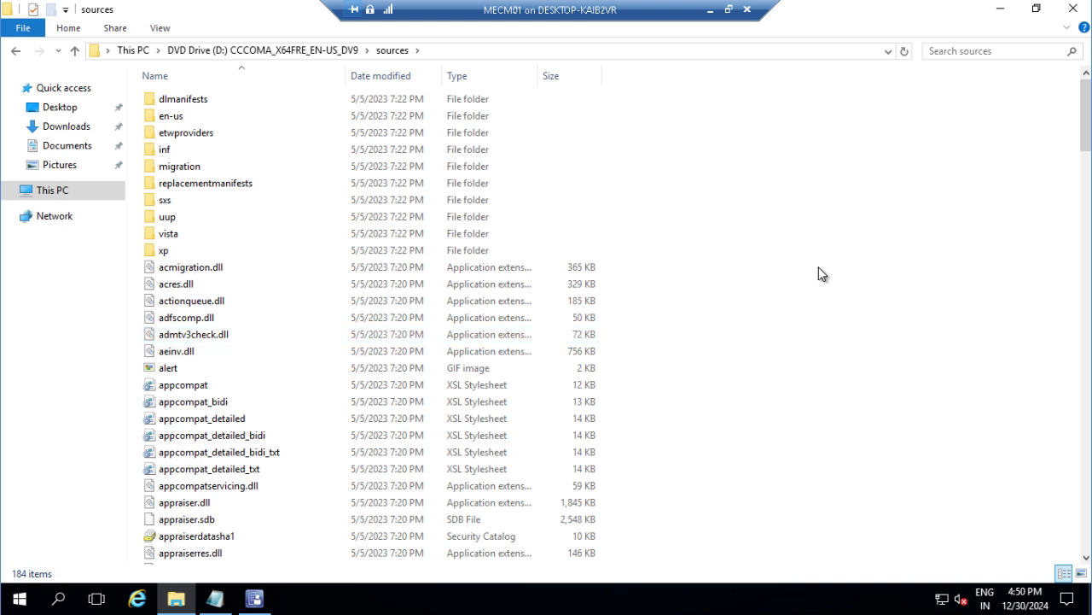
pyautogui.write('install')
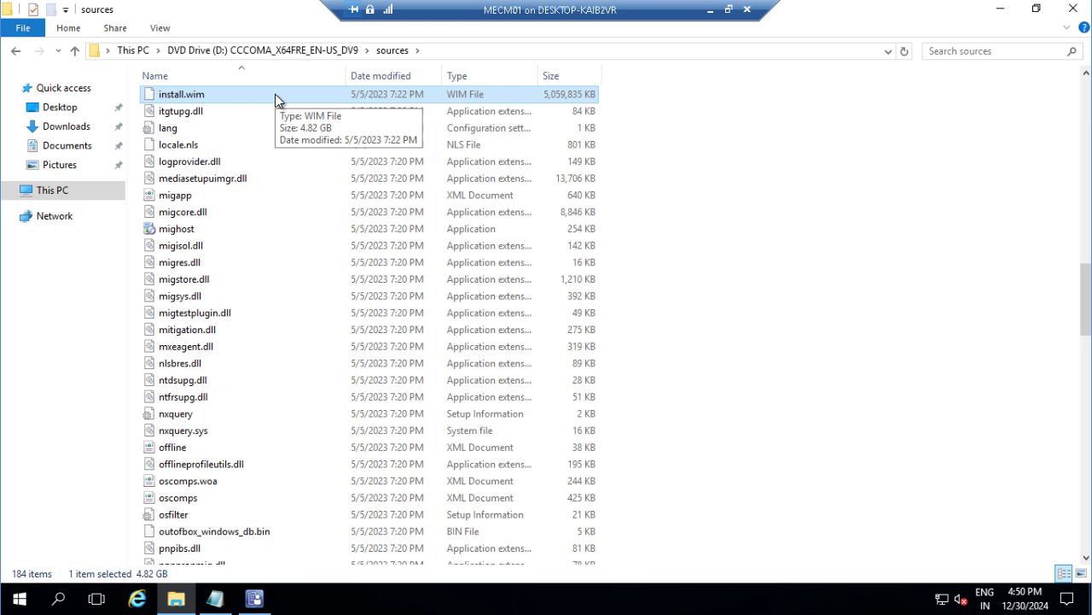
pyautogui.rightClick(276, 100)
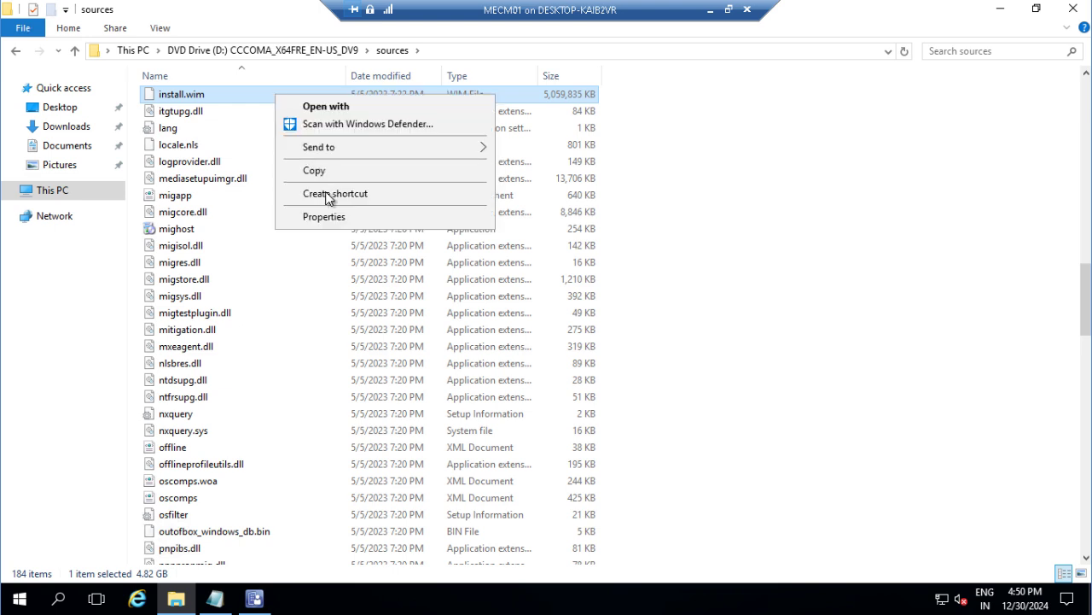
pyautogui.click(314, 172)
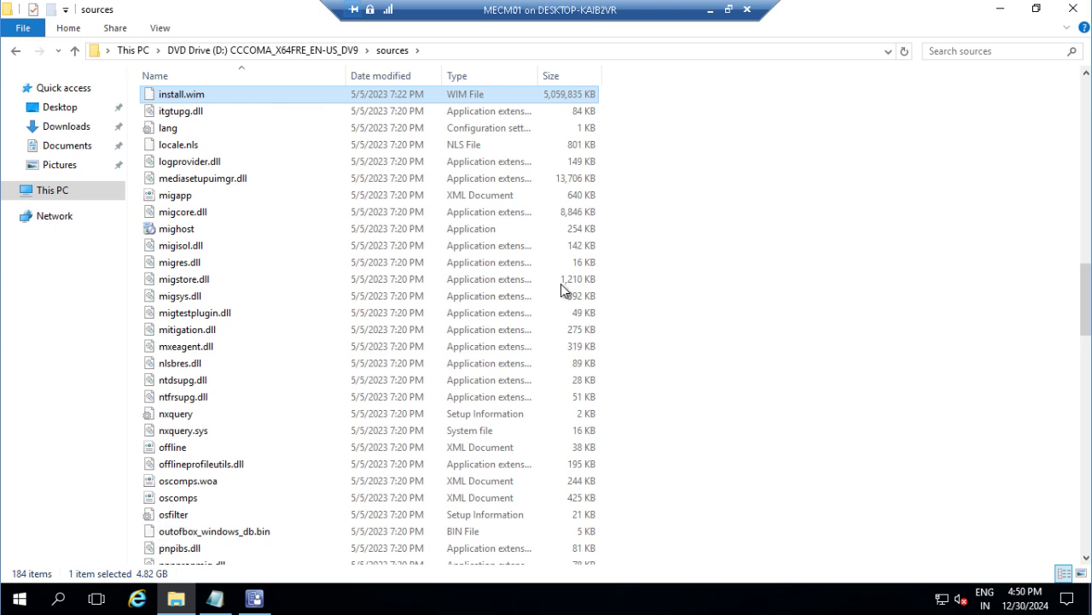
pyautogui.click(47, 192)
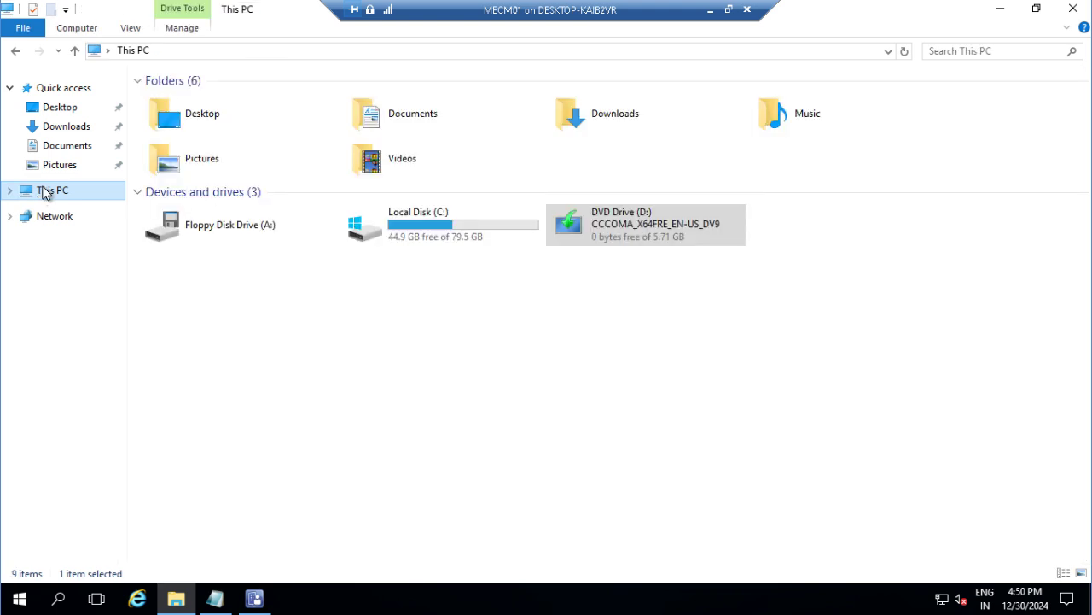
# Step: Create a new folder named Window10 inside C:\Source
pyautogui.doubleClick(424, 233)
pyautogui.doubleClick(180, 269)
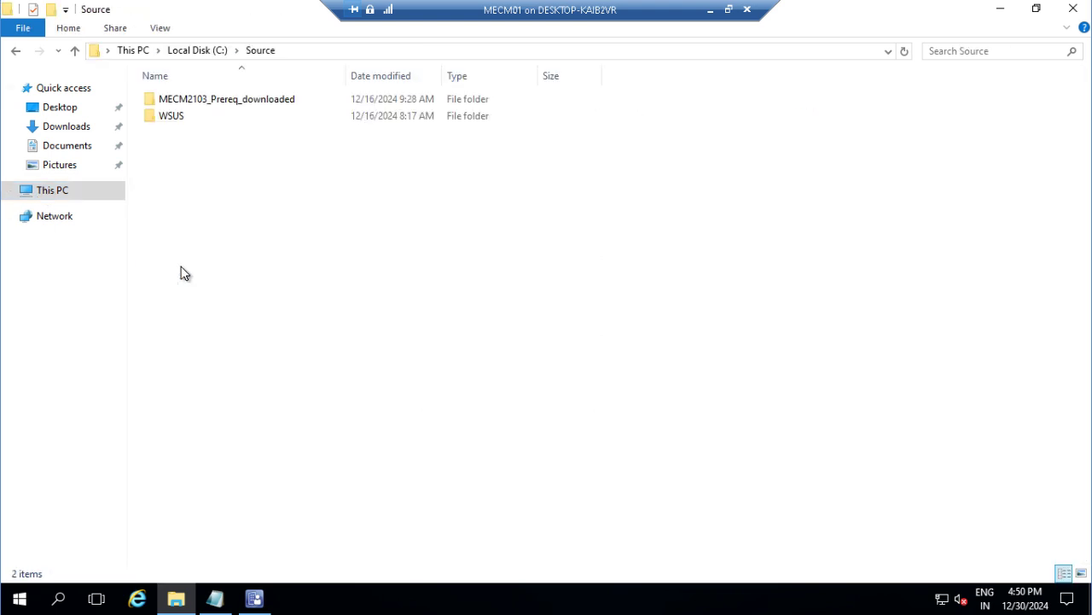
pyautogui.rightClick(228, 257)
pyautogui.moveTo(359, 433)
pyautogui.click(446, 437)
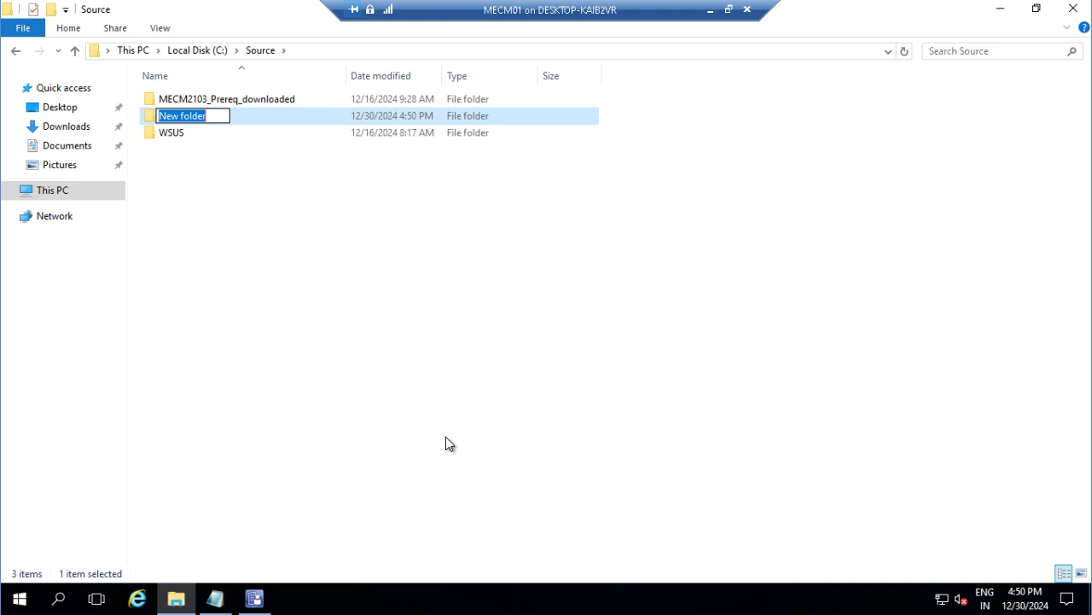
pyautogui.write('Window')
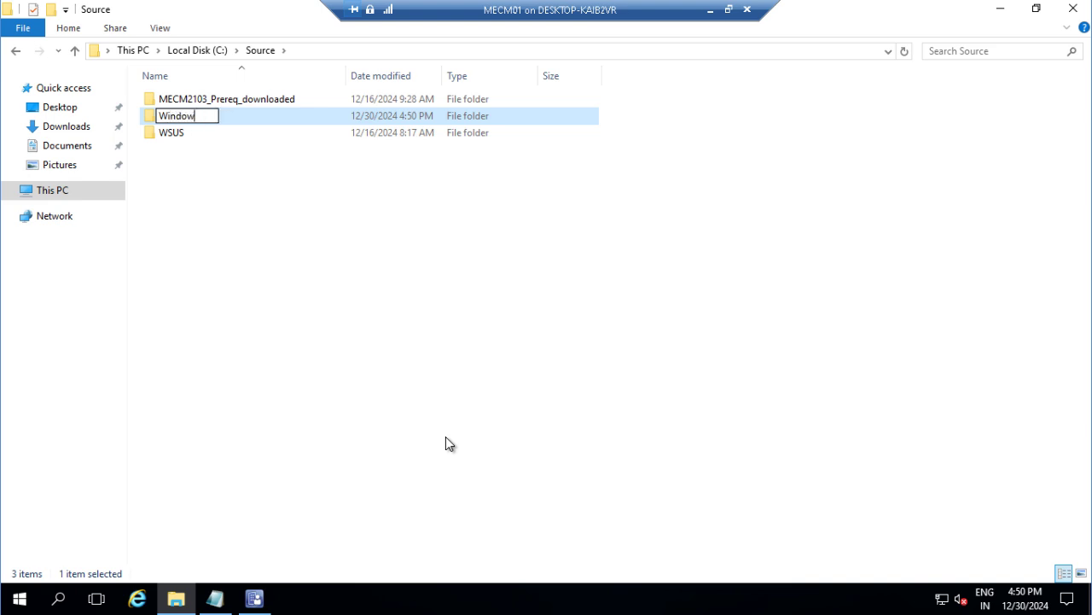
pyautogui.write('10')
pyautogui.press('Return')
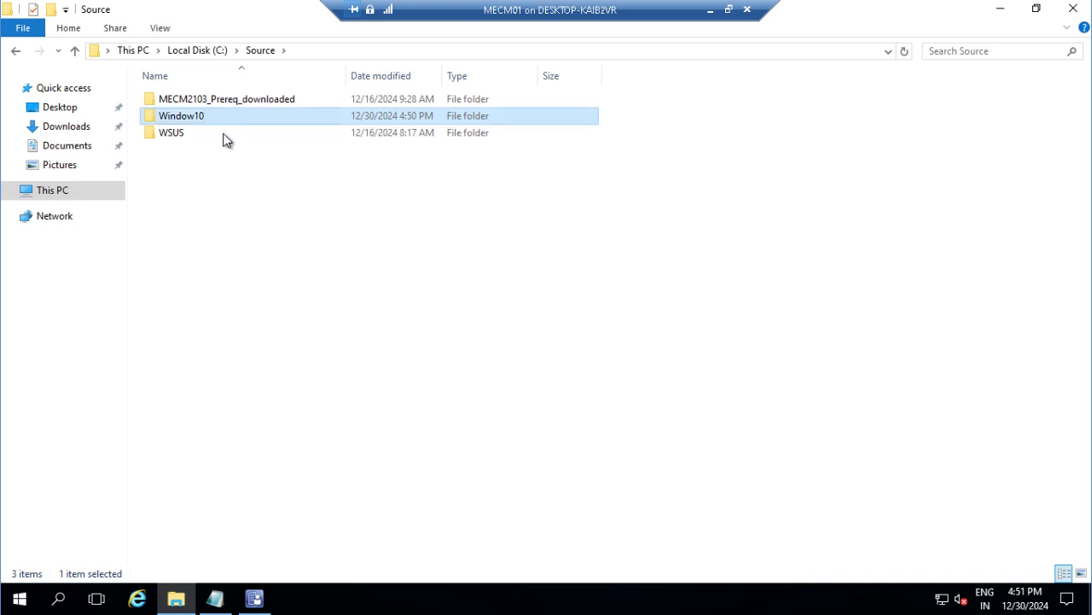
# Step: Paste install.wim into the empty Window10 folder
pyautogui.doubleClick(204, 116)
pyautogui.rightClick(202, 213)
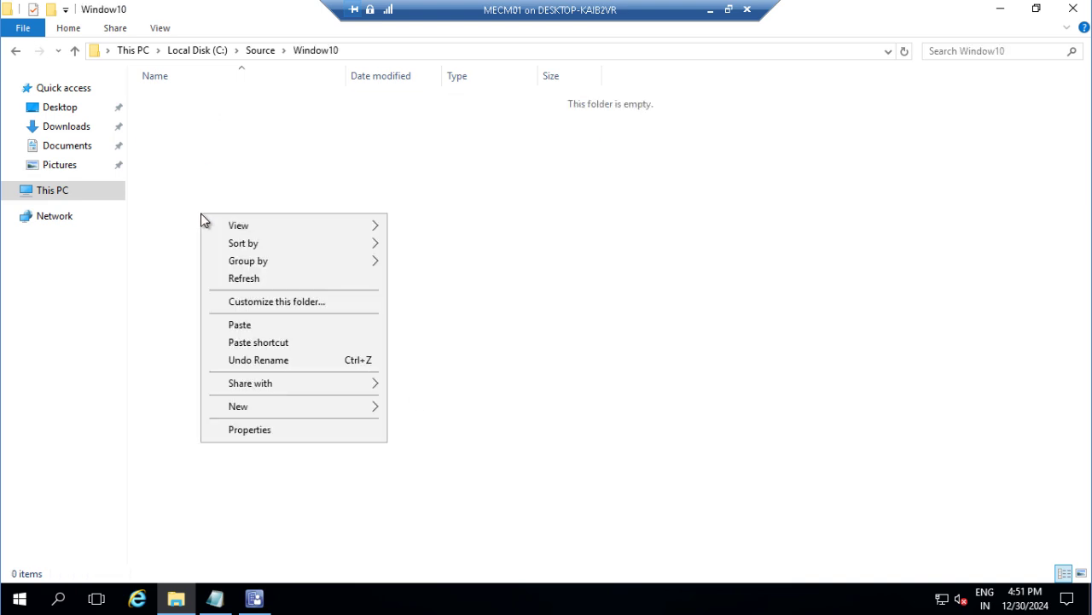
pyautogui.click(248, 326)
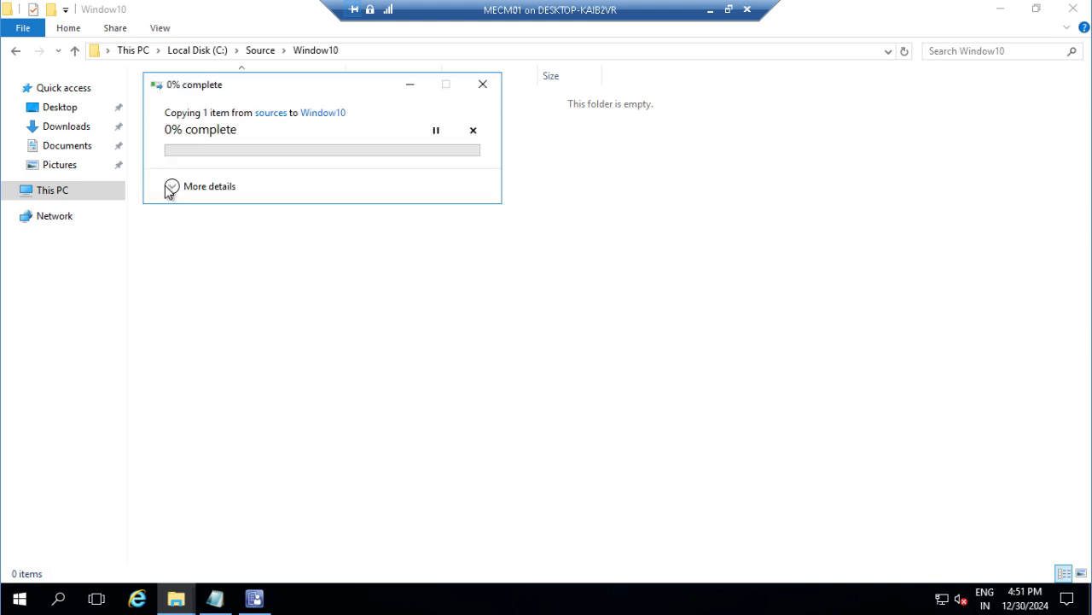
# Step: Show detailed progress for the install.wim copy and move the dialog aside
pyautogui.click(170, 189)
pyautogui.moveTo(226, 88); pyautogui.dragTo(285, 134)
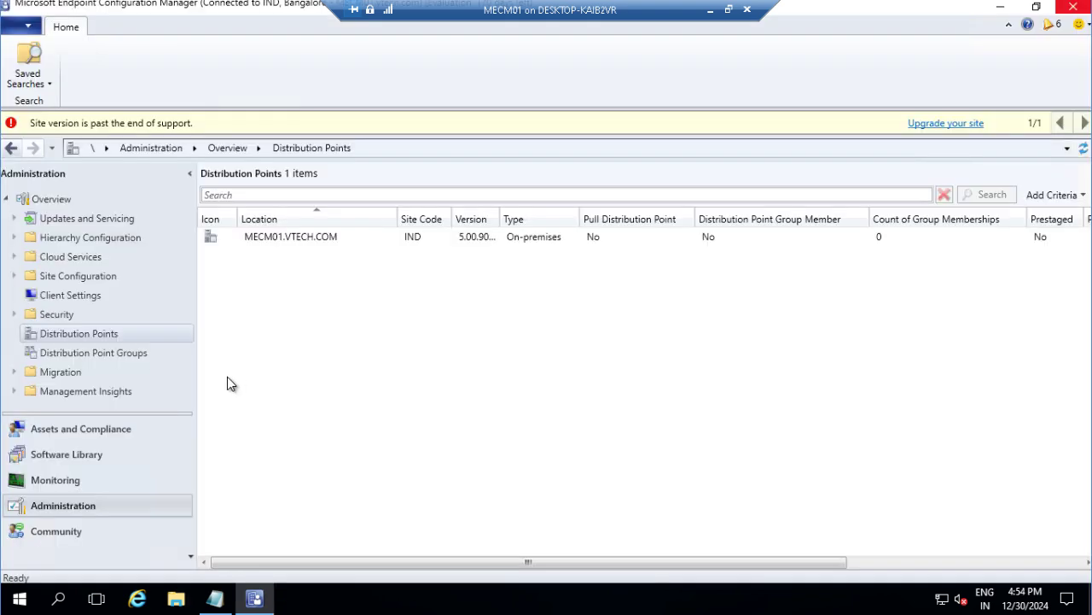
# Step: Open Software Library's empty Operating System Images node and widen the navigation pane
pyautogui.click(69, 455)
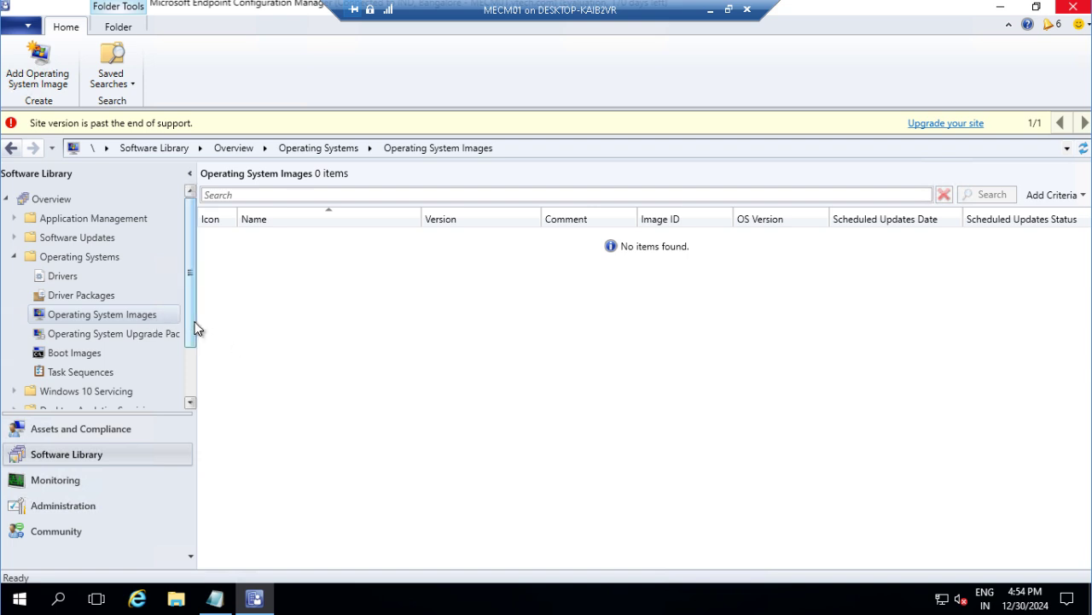
pyautogui.moveTo(196, 322); pyautogui.dragTo(215, 321)
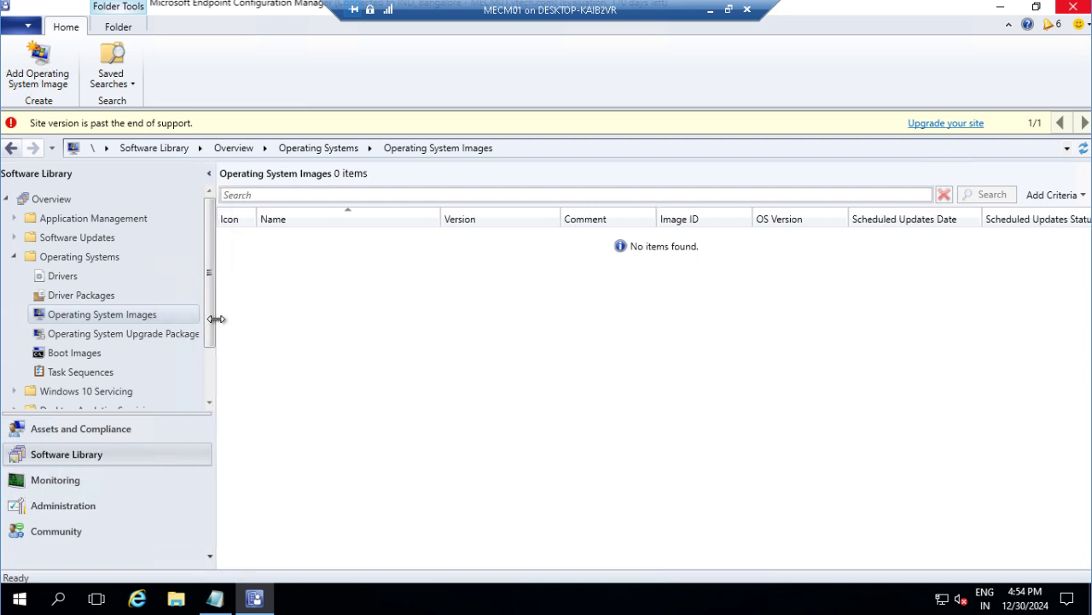
pyautogui.click(141, 316)
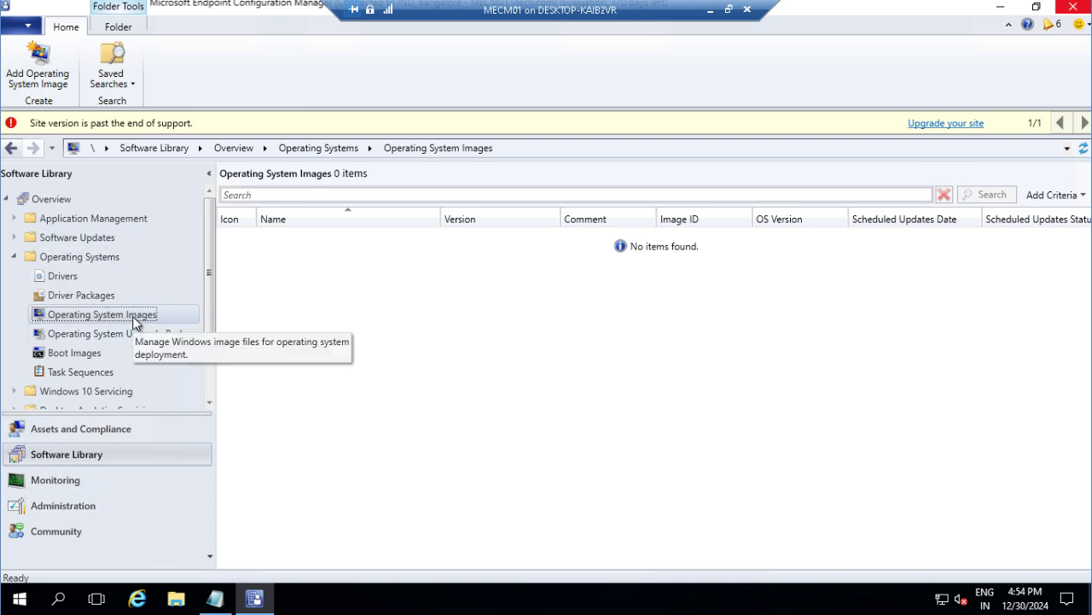
pyautogui.rightClick(132, 316)
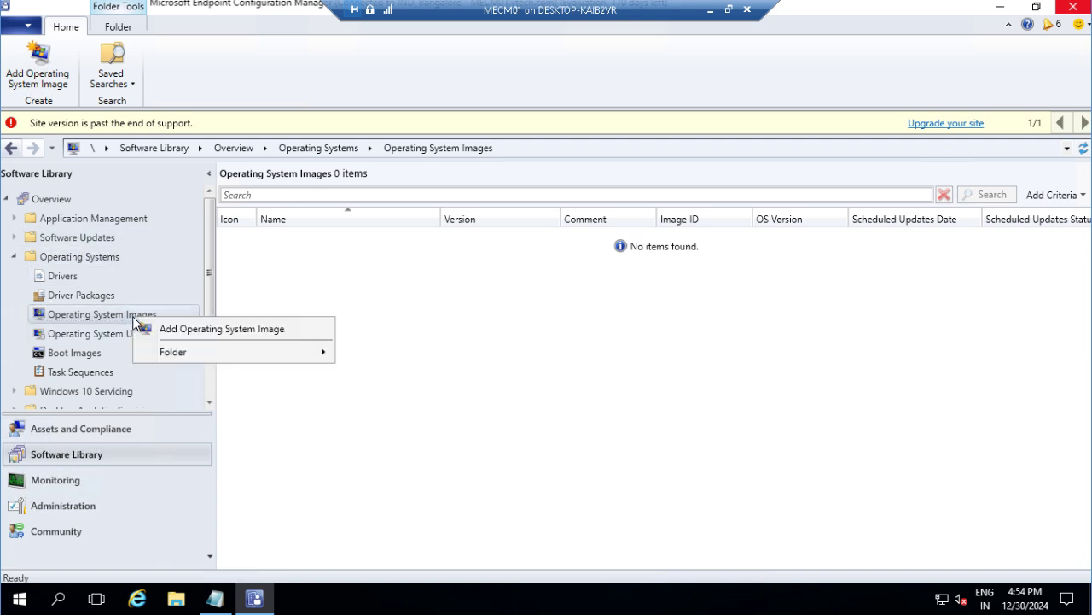
# Step: Start the Add Operating System Image wizard and browse to C:\Source
pyautogui.click(187, 333)
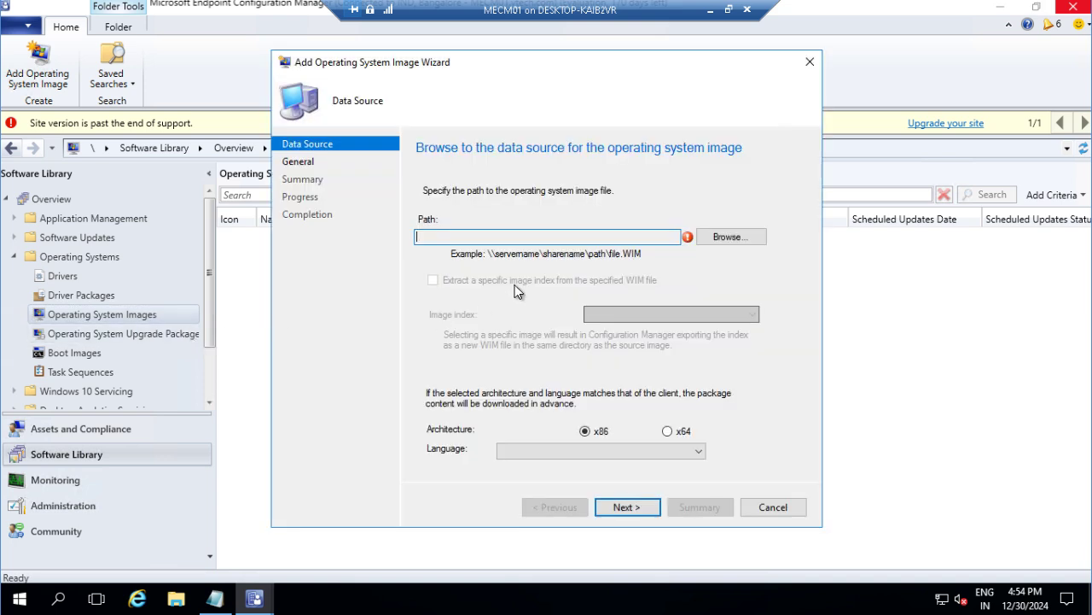
pyautogui.click(716, 237)
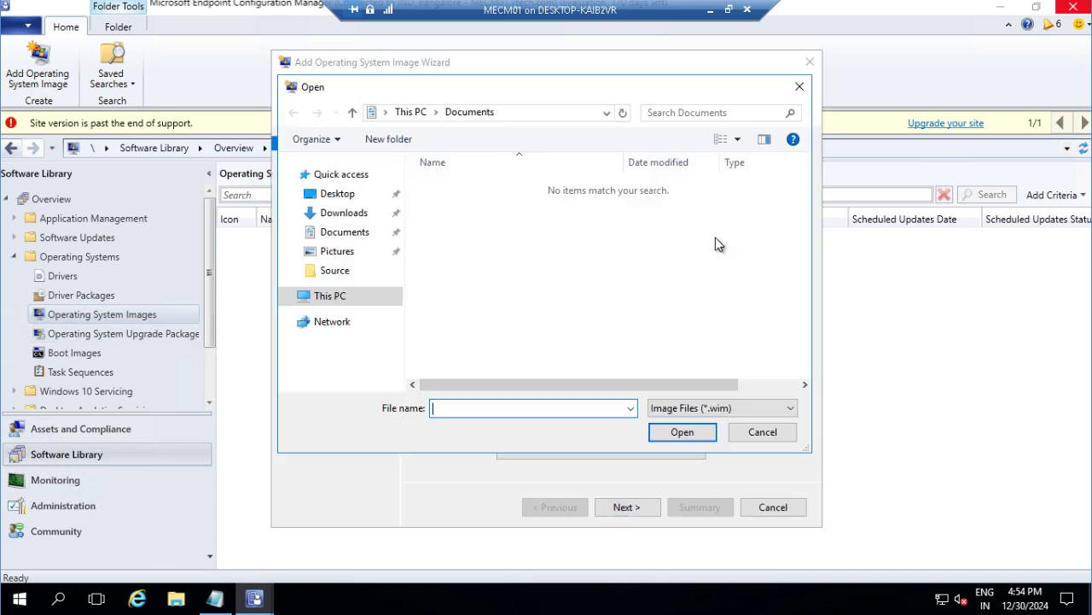
pyautogui.click(339, 297)
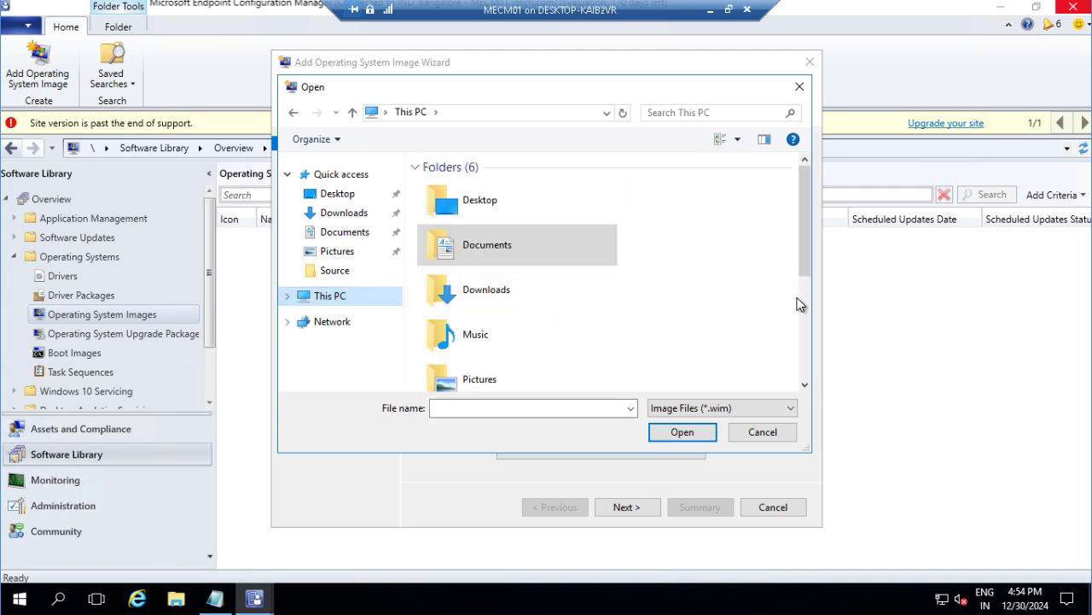
pyautogui.click(808, 306)
pyautogui.click(547, 338)
pyautogui.doubleClick(546, 339)
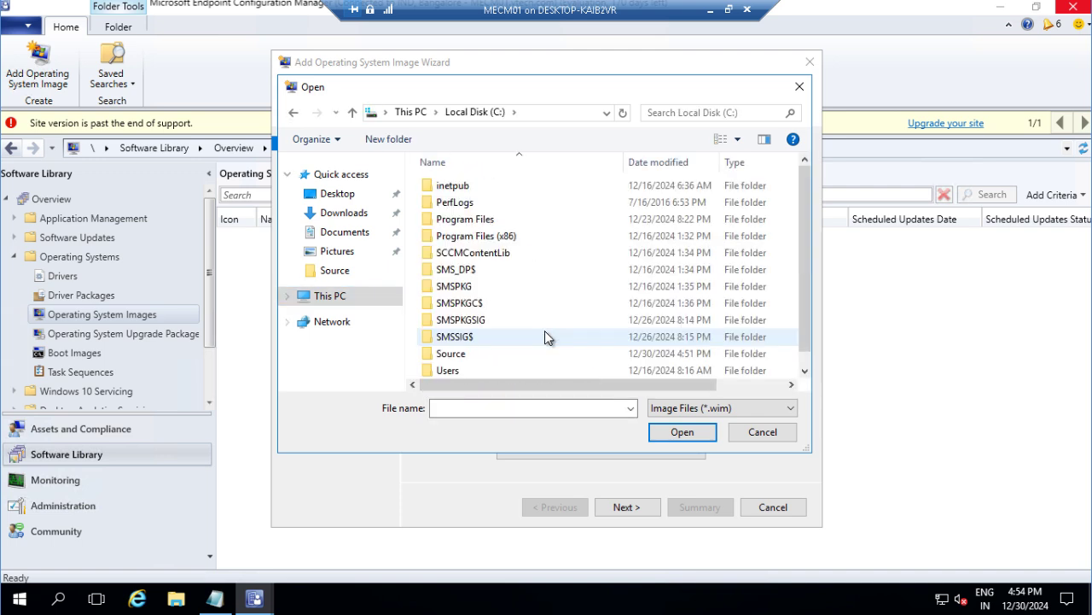
pyautogui.click(478, 323)
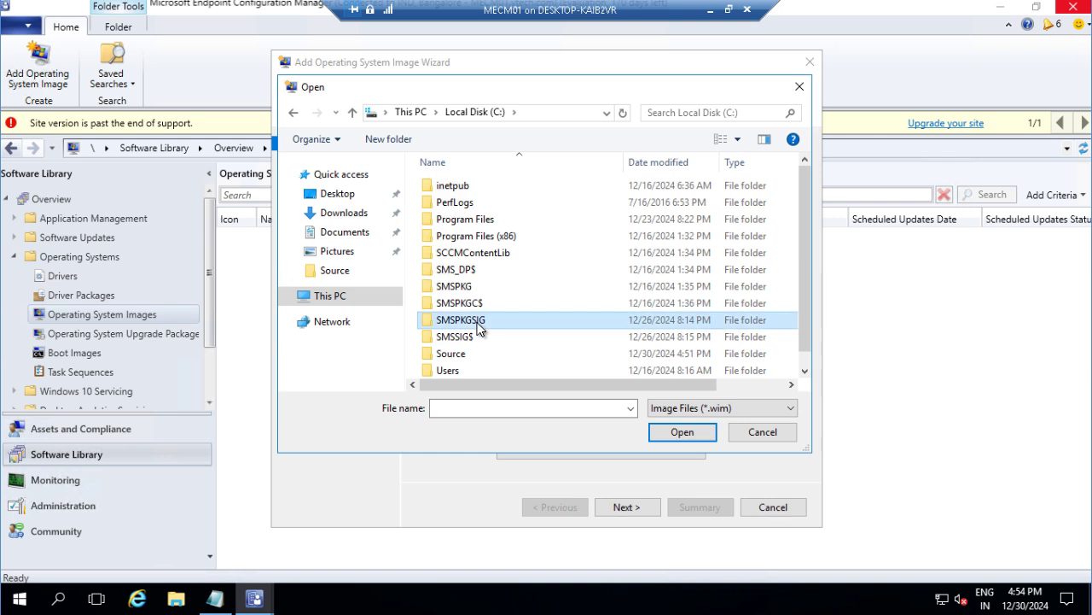
pyautogui.press('End')
pyautogui.doubleClick(469, 334)
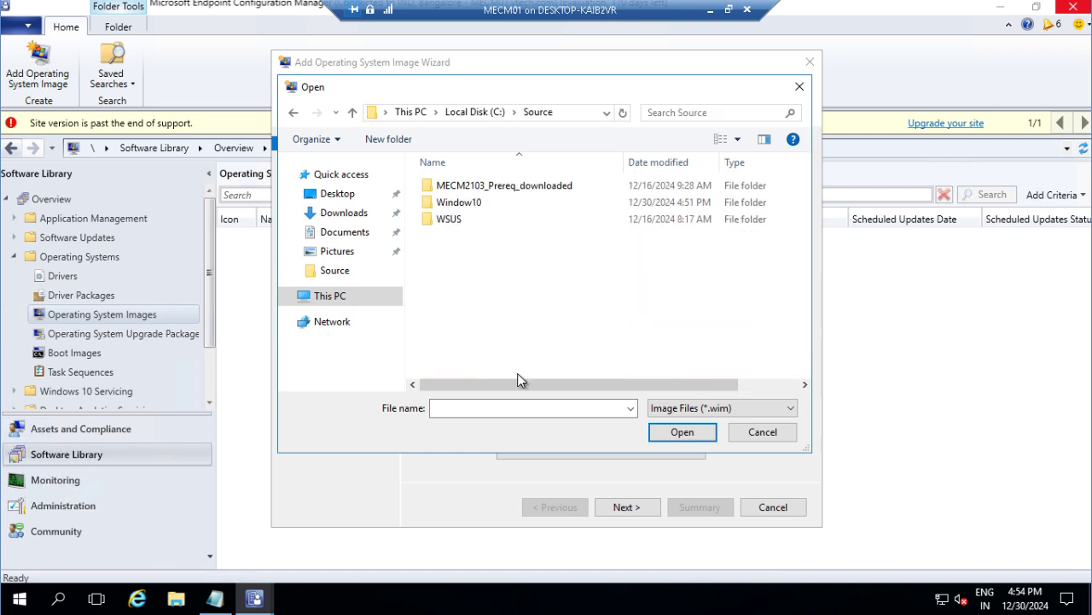
# Step: Pick Window10\install.wim, dismiss the invalid local-path error, and cancel the file picker
pyautogui.click(469, 201)
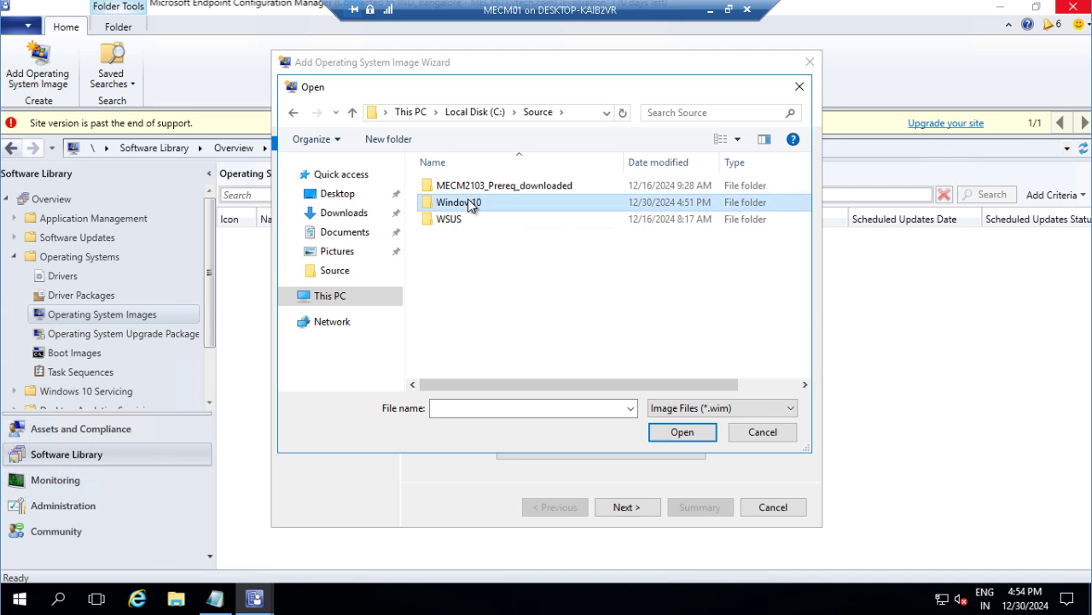
pyautogui.click(680, 432)
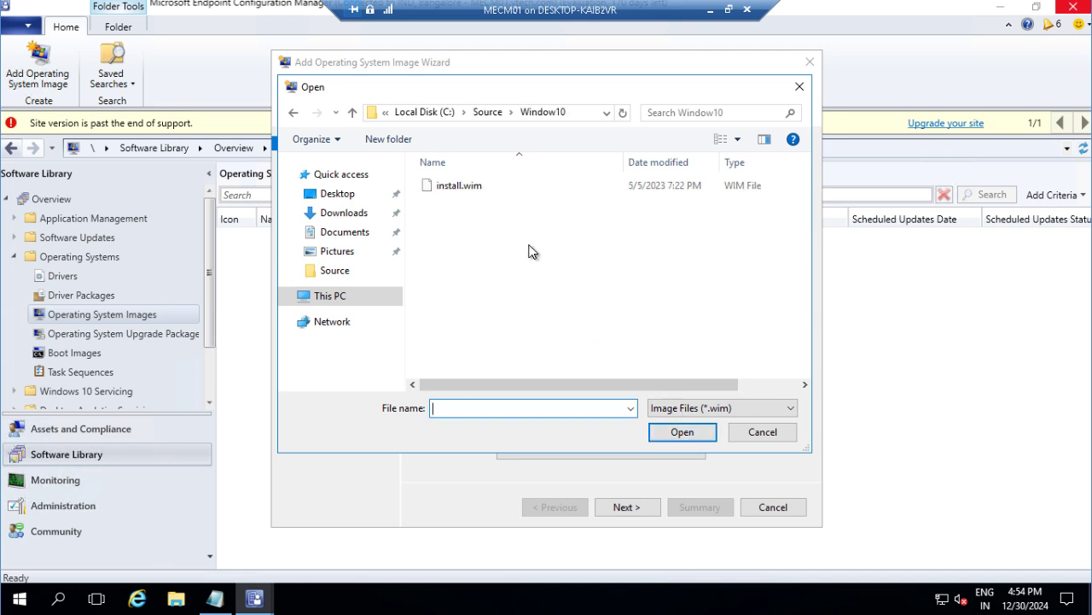
pyautogui.click(483, 190)
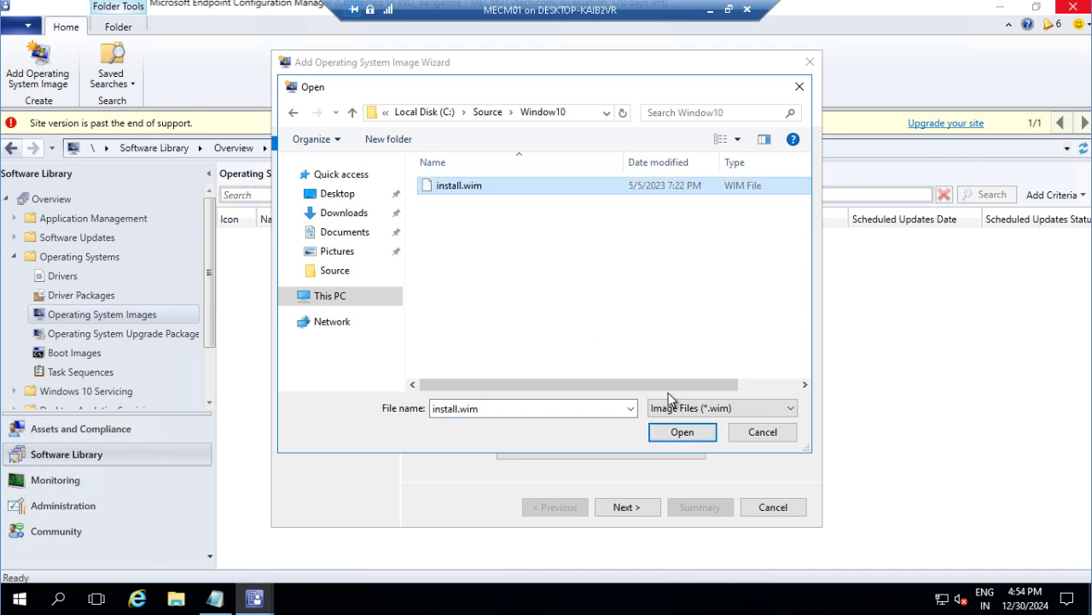
pyautogui.click(687, 433)
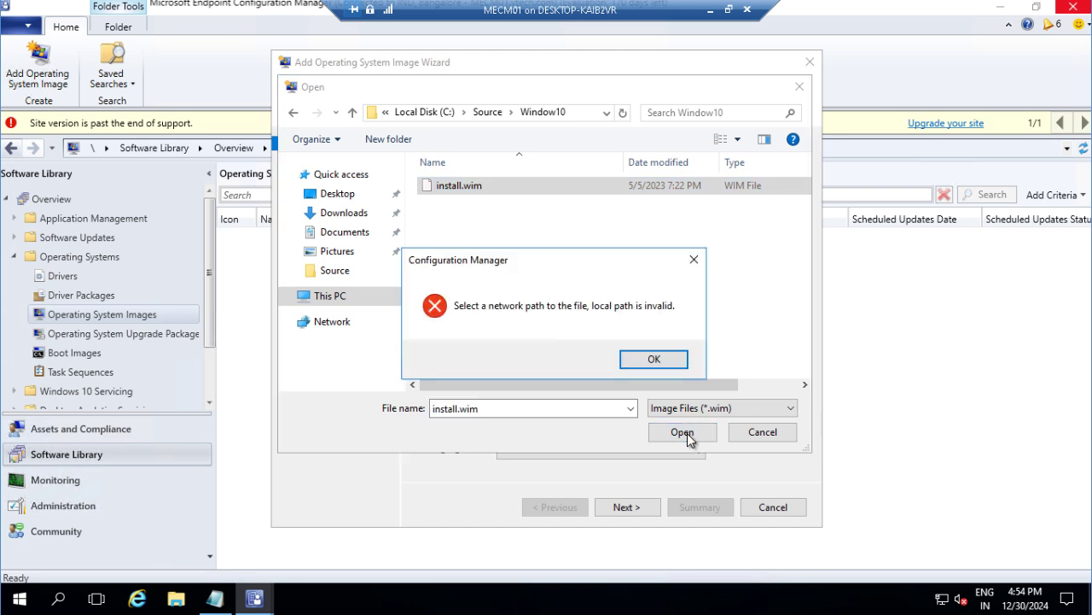
pyautogui.click(654, 359)
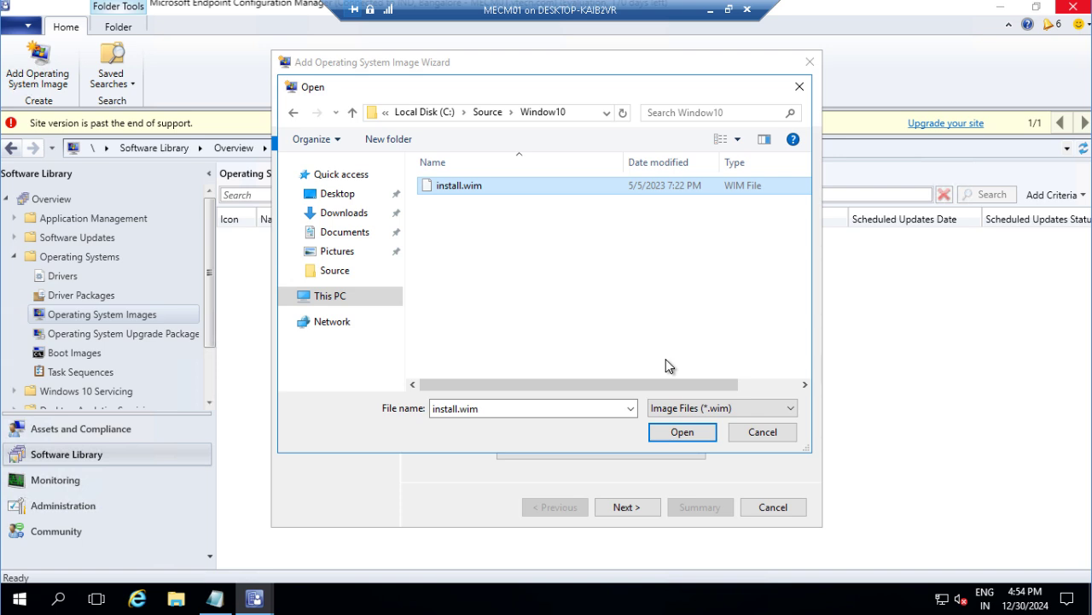
pyautogui.click(572, 112)
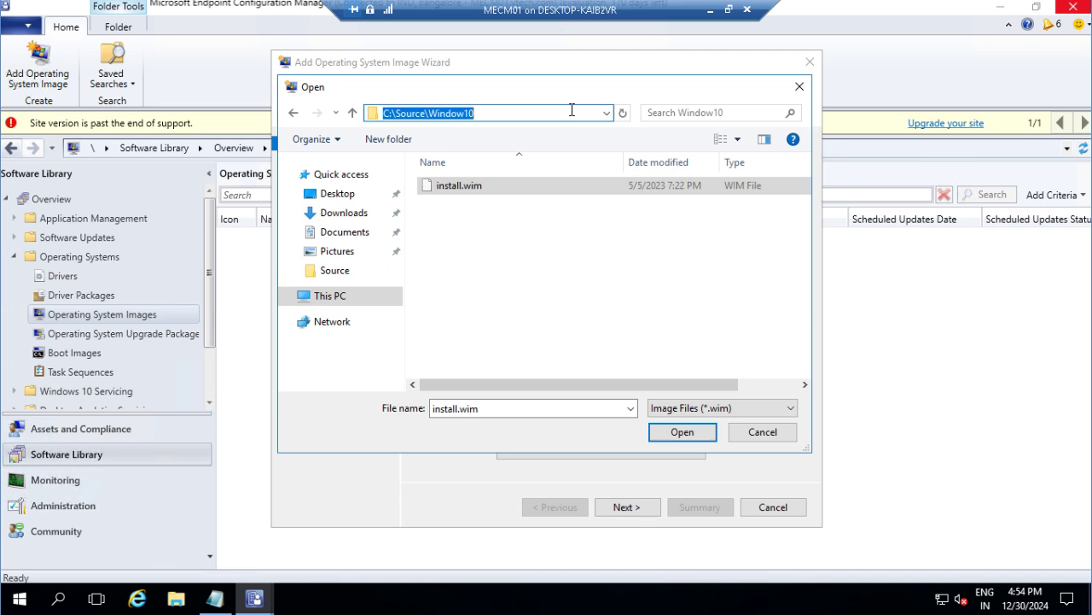
pyautogui.click(763, 431)
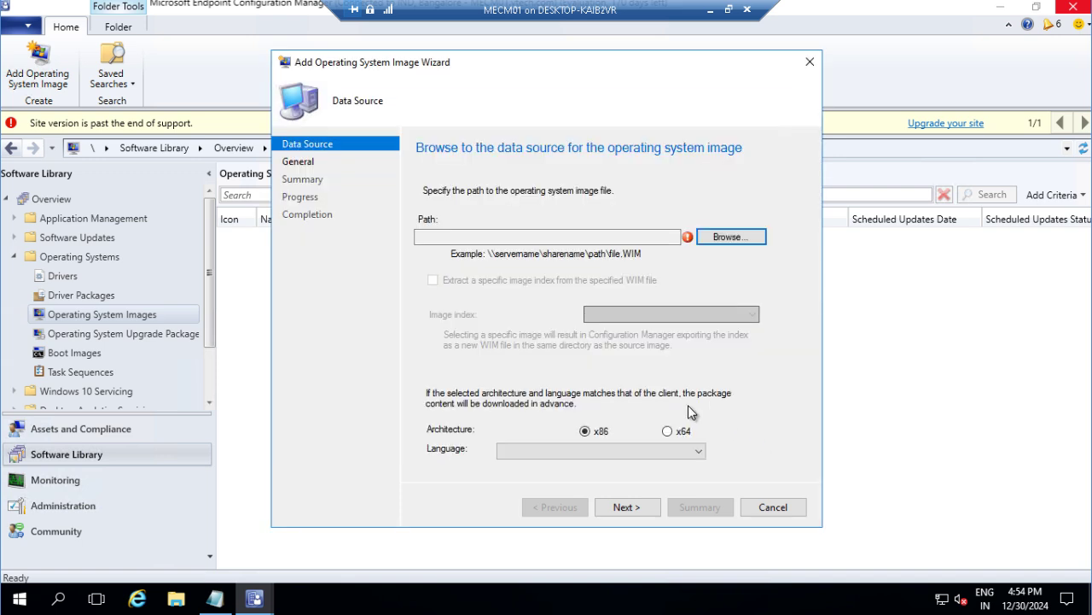
# Step: Select and copy the full install.wim path from Explorer's address bar, then minimize Explorer
pyautogui.click(504, 238)
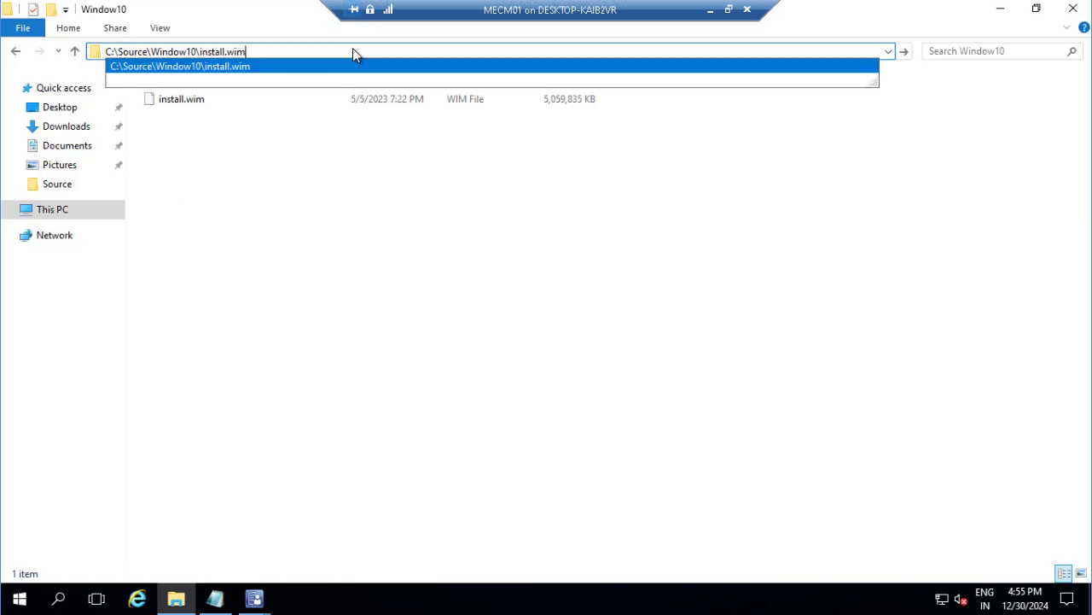
pyautogui.hotkey('shift', 'Left')
pyautogui.hotkey('shift', 'Left')
pyautogui.hotkey('shift', 'Left')
pyautogui.hotkey('shift', 'Left')
pyautogui.hotkey('shift', 'Left')
pyautogui.hotkey('shift', 'Left')
pyautogui.hotkey('shift', 'Left')
pyautogui.hotkey('shift', 'Left')
pyautogui.hotkey('shift', 'Left')
pyautogui.hotkey('shift', 'Left')
pyautogui.hotkey('shift', 'Left')
pyautogui.hotkey('shift', 'Left')
pyautogui.hotkey('shift', 'Left')
pyautogui.hotkey('shift', 'Left')
pyautogui.hotkey('shift', 'Left')
pyautogui.hotkey('shift', 'Left')
pyautogui.hotkey('shift', 'Left')
pyautogui.hotkey('shift', 'Left')
pyautogui.hotkey('shift', 'Left')
pyautogui.hotkey('shift', 'Left')
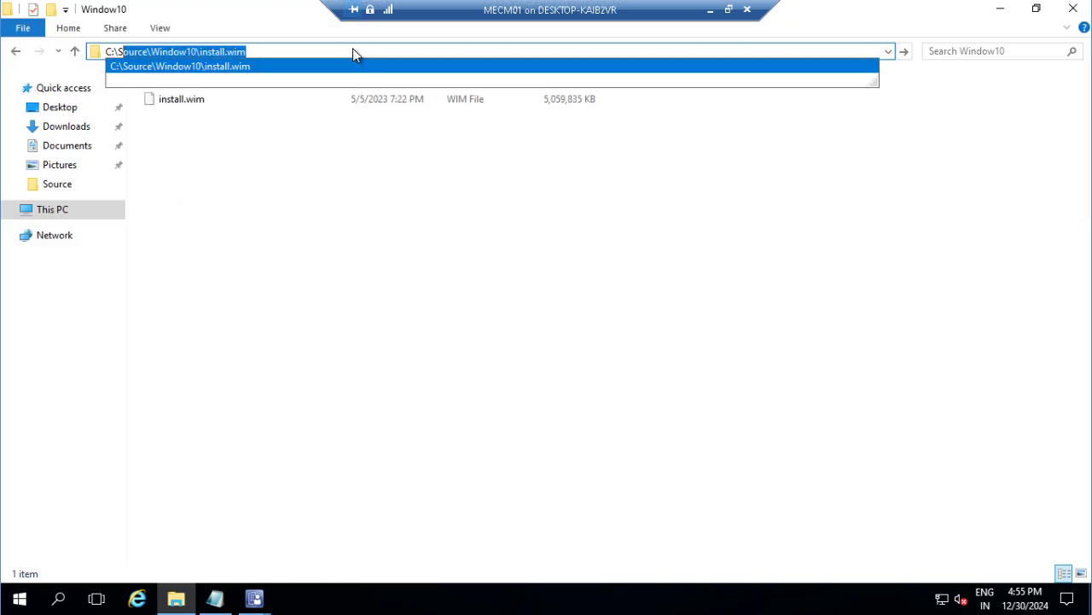
pyautogui.hotkey('shift', 'Left')
pyautogui.hotkey('shift', 'Left')
pyautogui.hotkey('shift', 'Left')
pyautogui.hotkey('ctrl', 'c')
pyautogui.click(1000, 8)
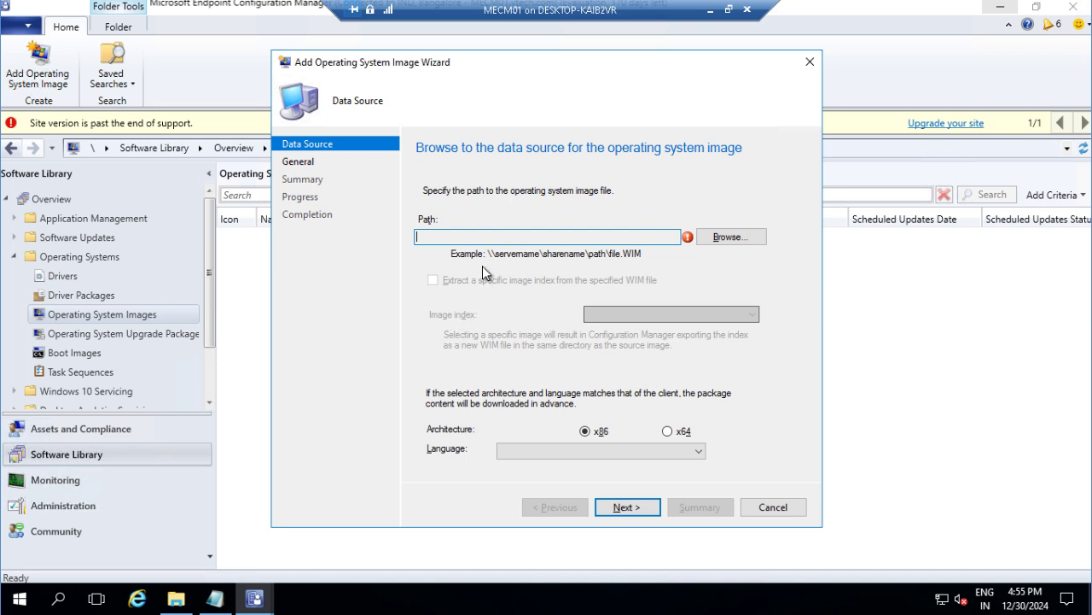
# Step: Set the image source to \\MECM01\Source\Window10\install.wim by changing the pasted drive path to UNC
pyautogui.click(725, 237)
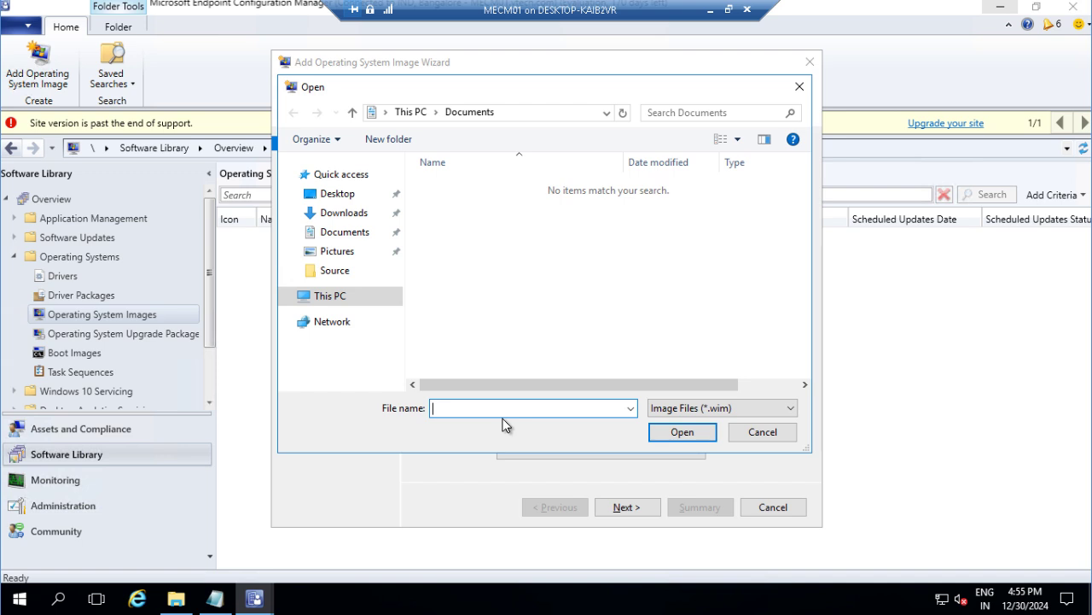
pyautogui.hotkey('ctrl', 'v')
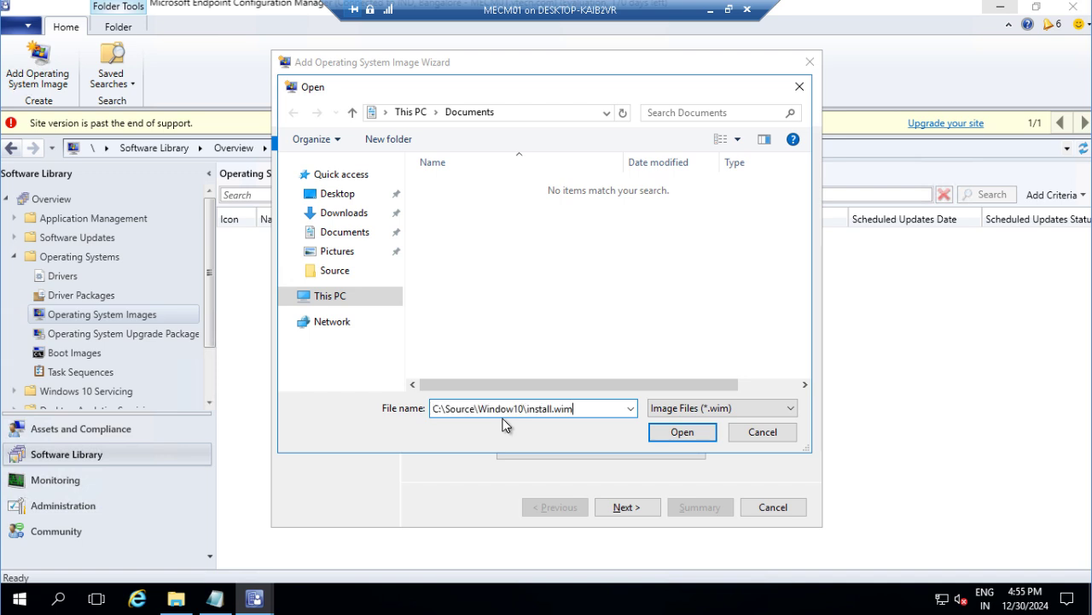
pyautogui.hotkey('ctrl', 'Left')
pyautogui.hotkey('ctrl', 'Left')
pyautogui.hotkey('ctrl', 'Left')
pyautogui.hotkey('ctrl', 'Left')
pyautogui.hotkey('ctrl', 'Left')
pyautogui.press('Delete')
pyautogui.press('Delete')
pyautogui.write('\\')
pyautogui.write('MECM01')
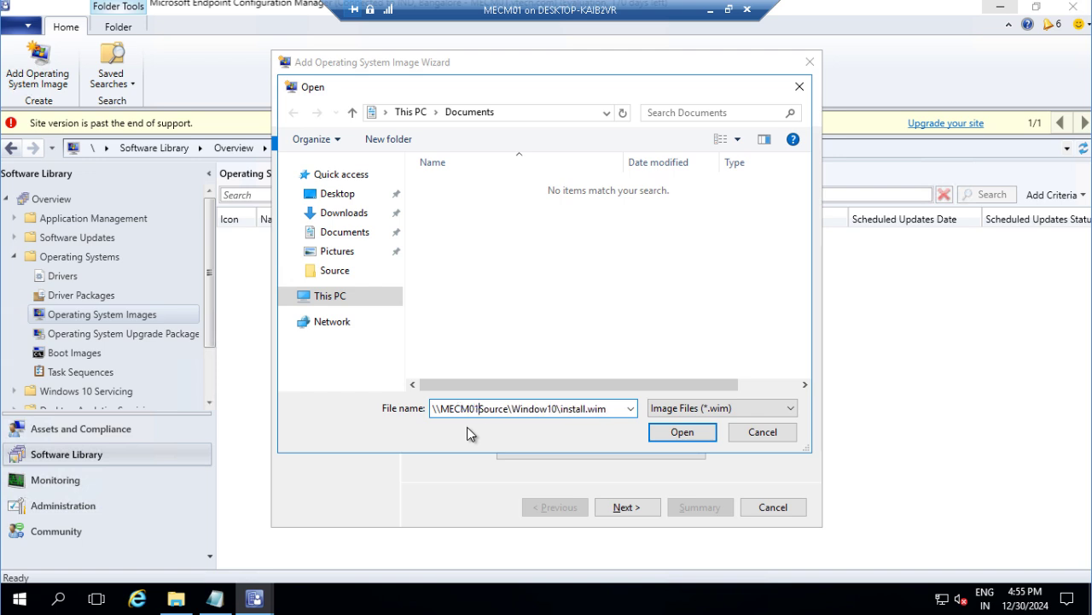
pyautogui.write('\\')
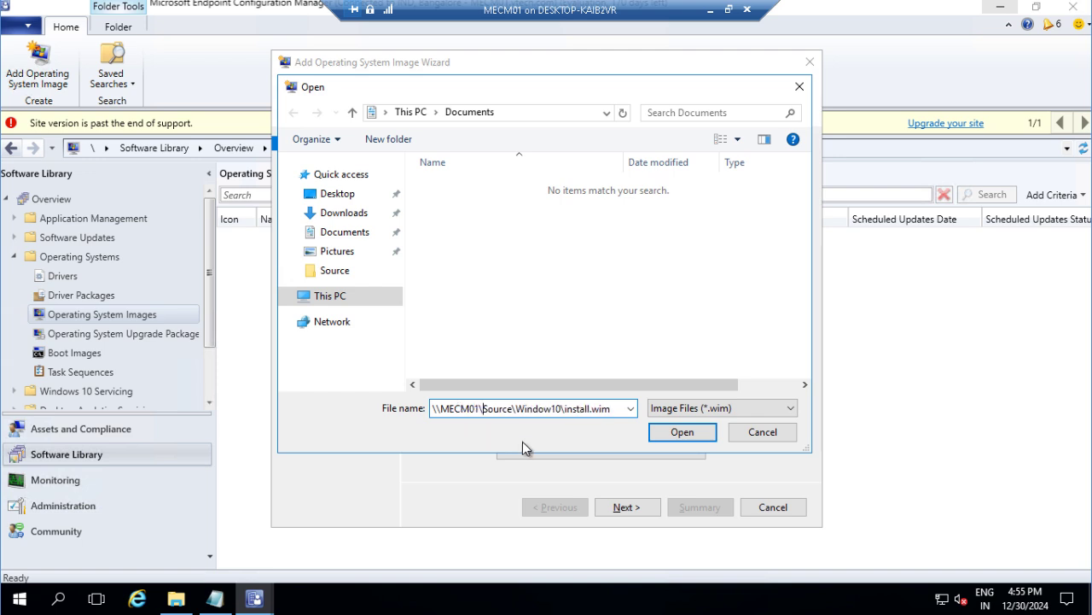
pyautogui.click(681, 432)
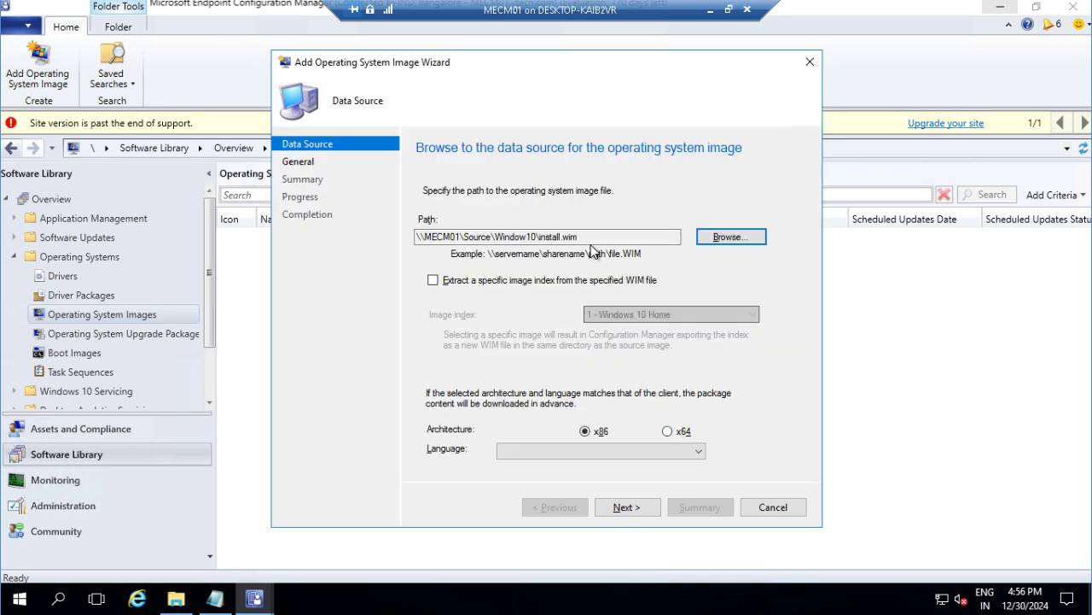
# Step: Extract only image index 6 - Windows 10 Pro and continue to the General page
pyautogui.click(529, 286)
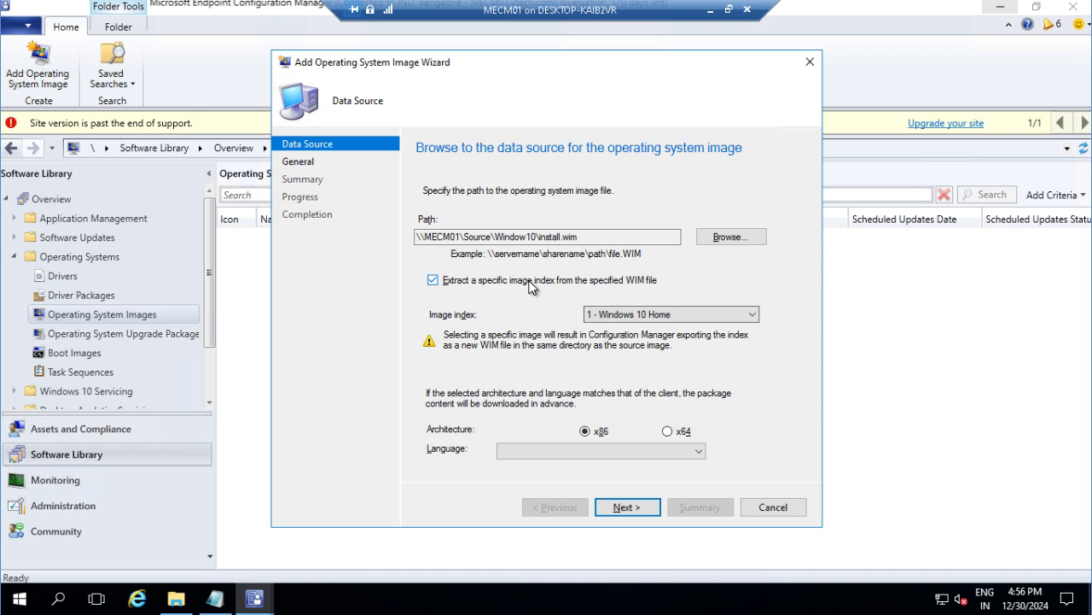
pyautogui.click(646, 316)
pyautogui.click(646, 318)
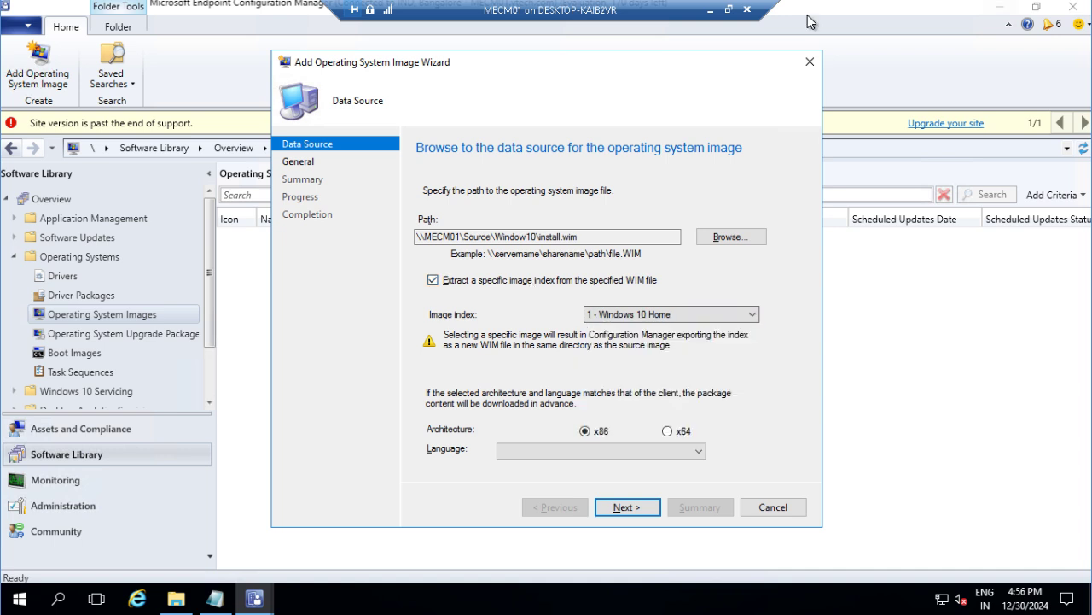
pyautogui.click(701, 316)
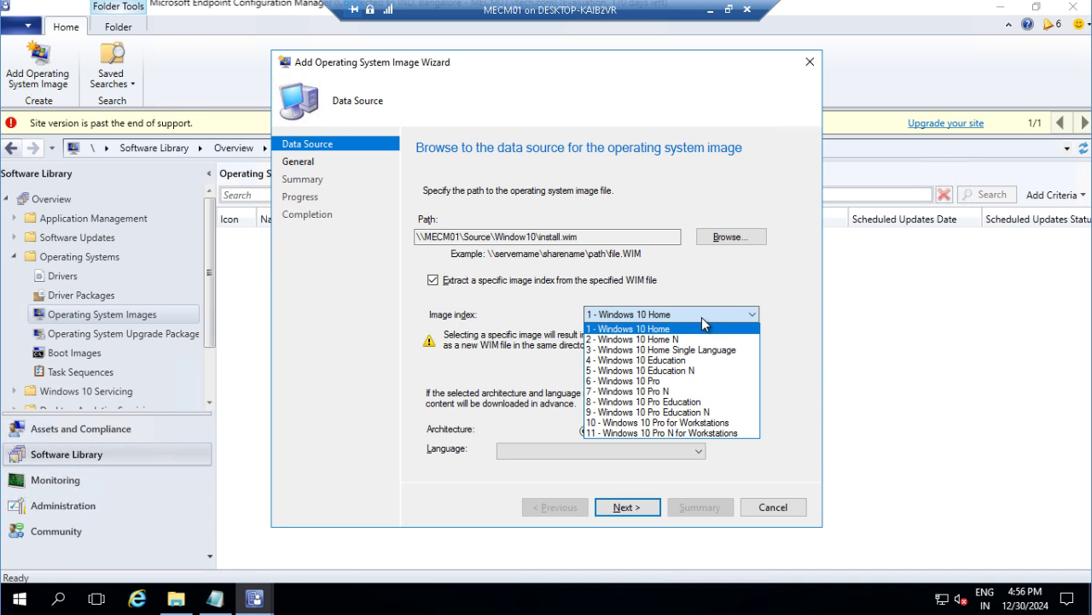
pyautogui.click(673, 383)
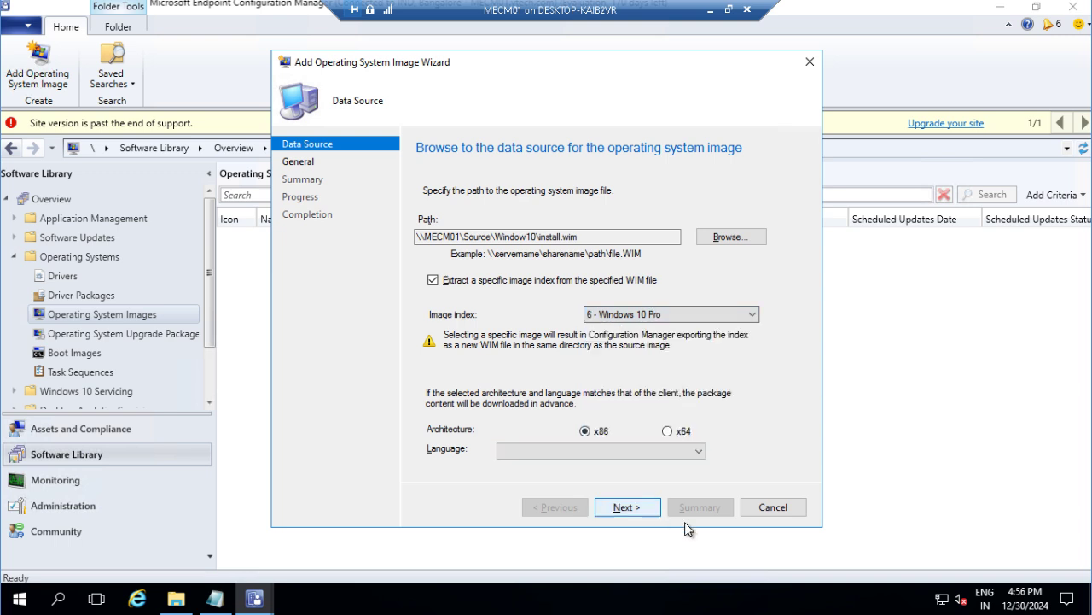
pyautogui.click(627, 512)
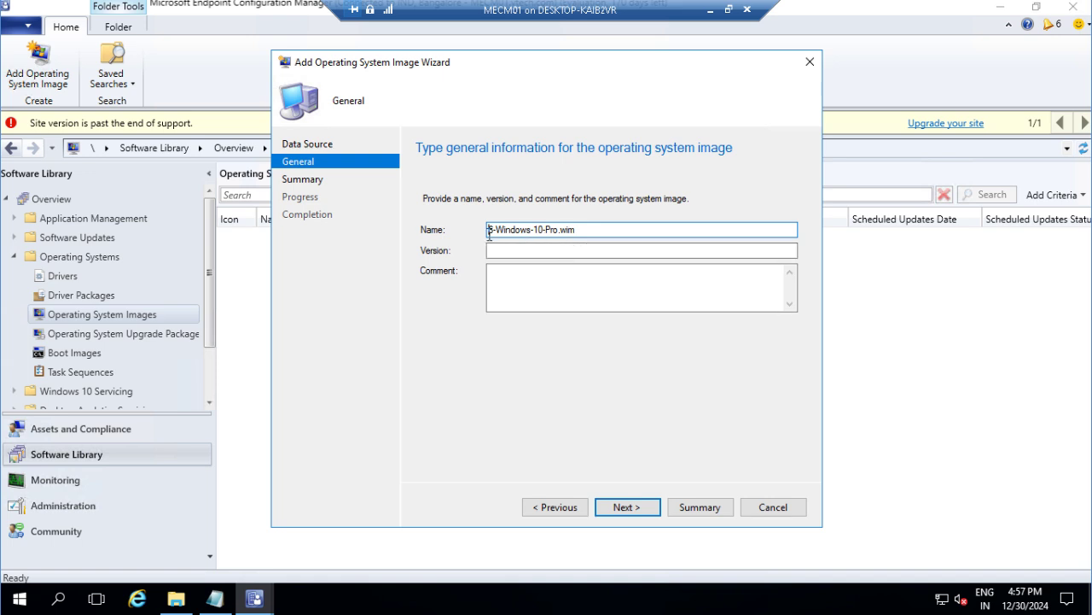
# Step: Rename the image to Windows-10-Professional.wim and set its version to 220H2
pyautogui.press('Delete')
pyautogui.press('Delete')
pyautogui.click(553, 229)
pyautogui.write('fessional')
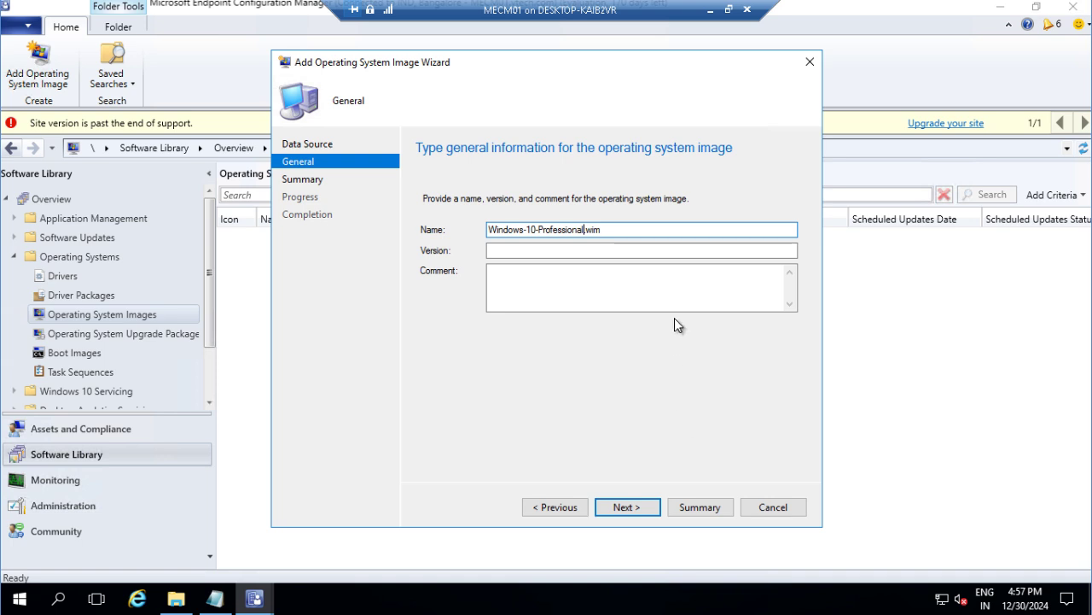
pyautogui.click(638, 231)
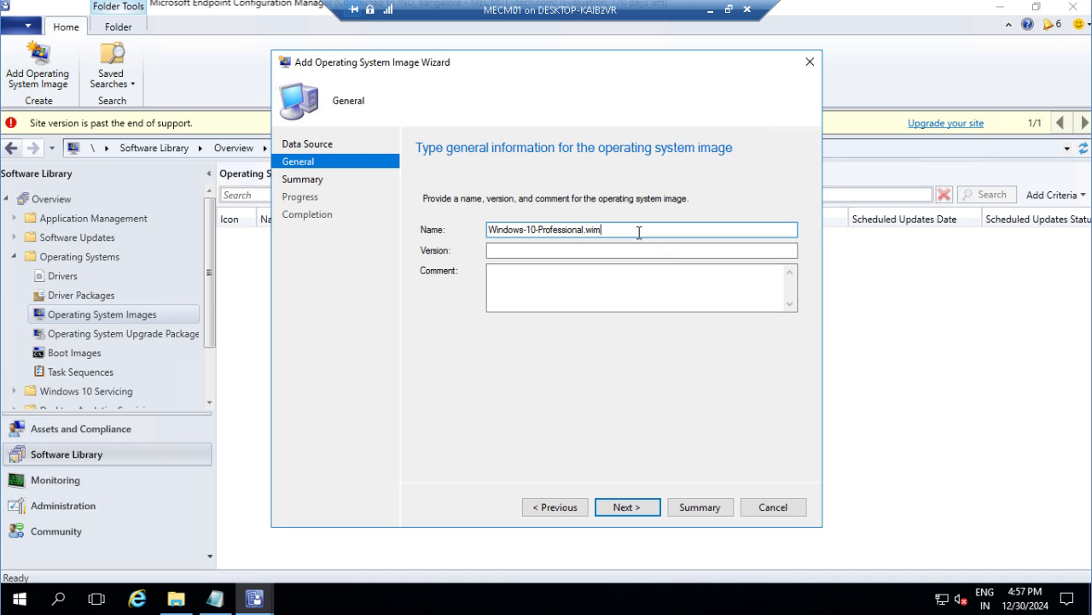
pyautogui.click(563, 289)
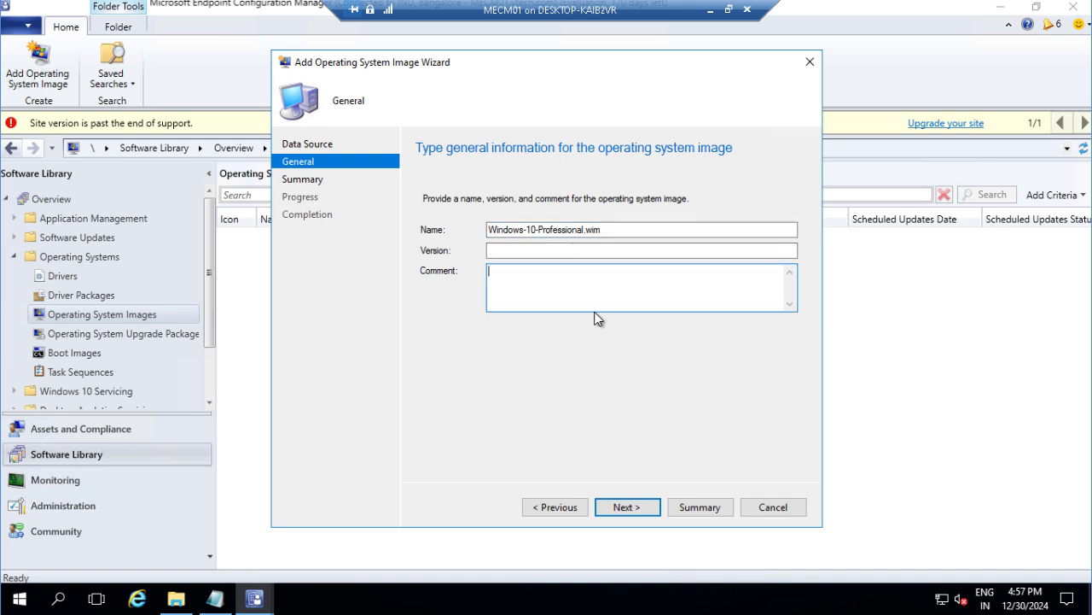
pyautogui.click(508, 250)
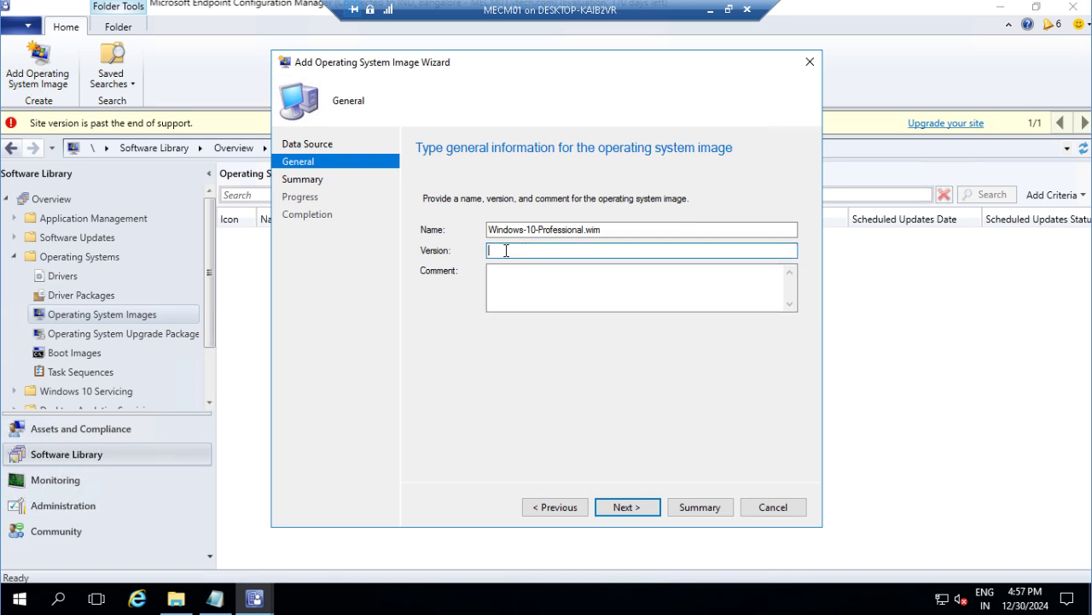
pyautogui.write('220H2')
pyautogui.click(546, 277)
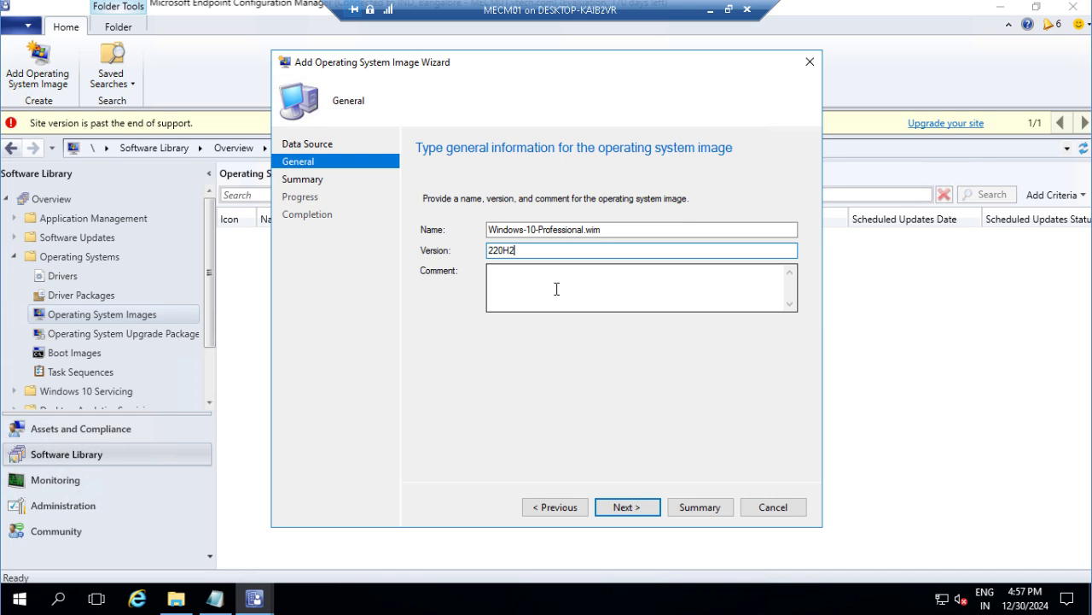
# Step: Complete the wizard to create the image, then select Windows-10-Professional.wim in the list
pyautogui.click(645, 512)
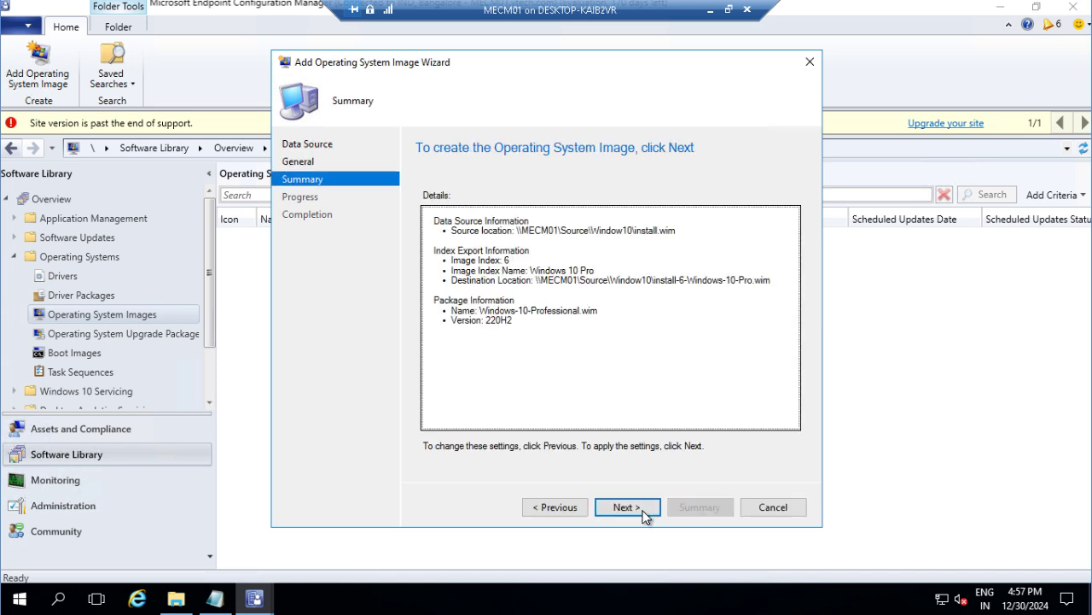
pyautogui.click(625, 509)
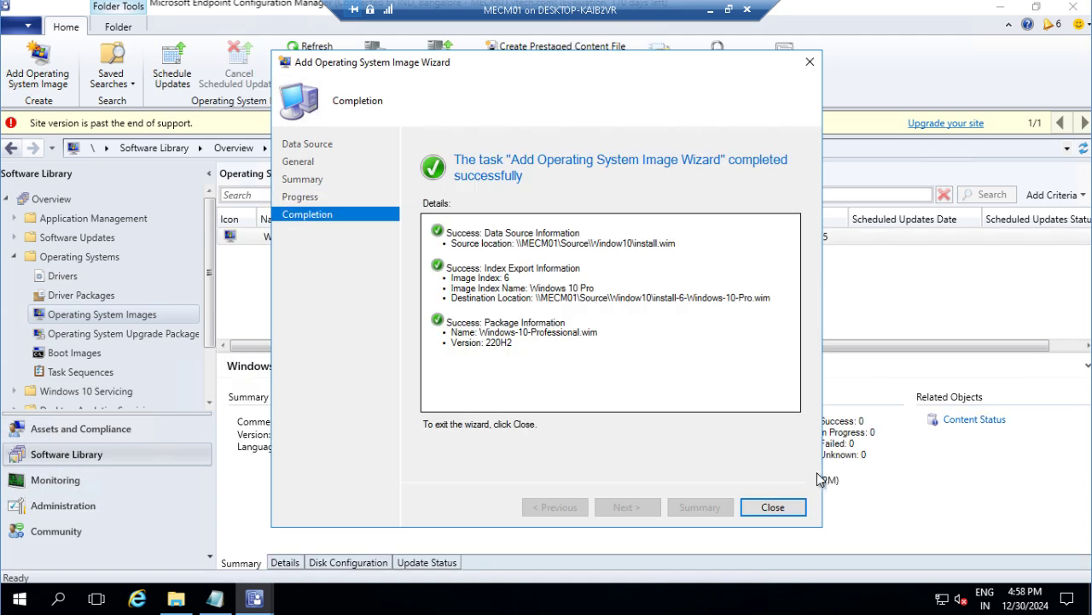
pyautogui.click(773, 507)
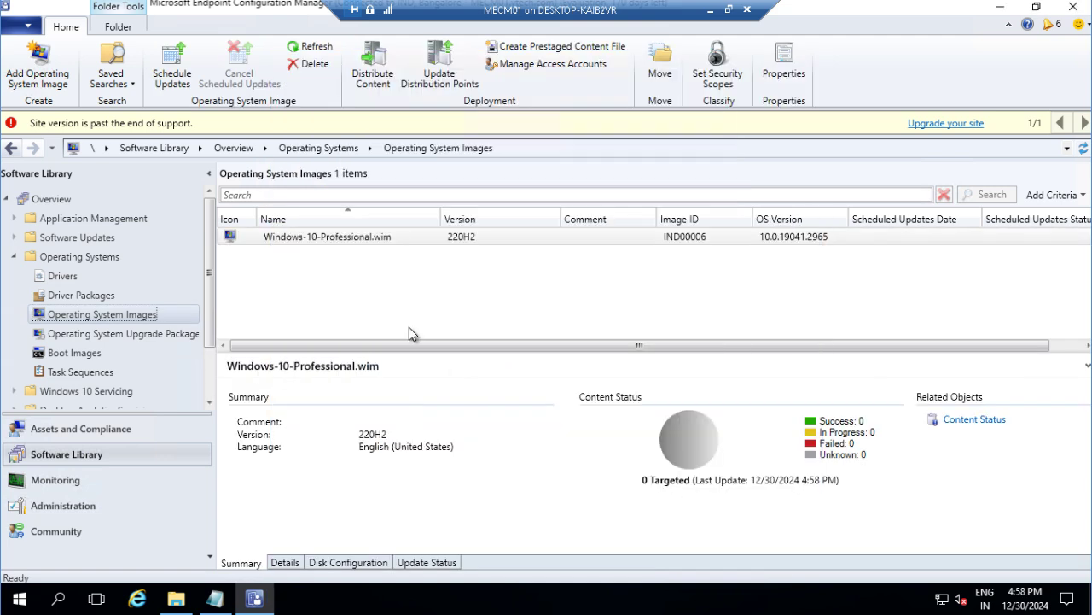
pyautogui.click(359, 241)
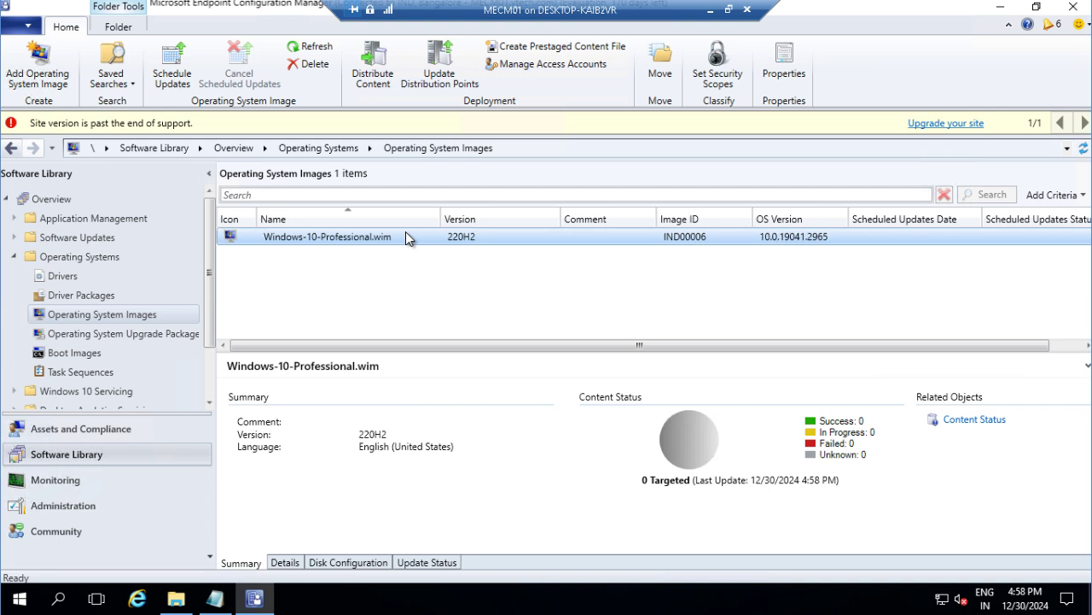
# Step: Distribute Windows-10-Professional.wim content to the MECM01.VTECH.COM distribution point
pyautogui.rightClick(406, 231)
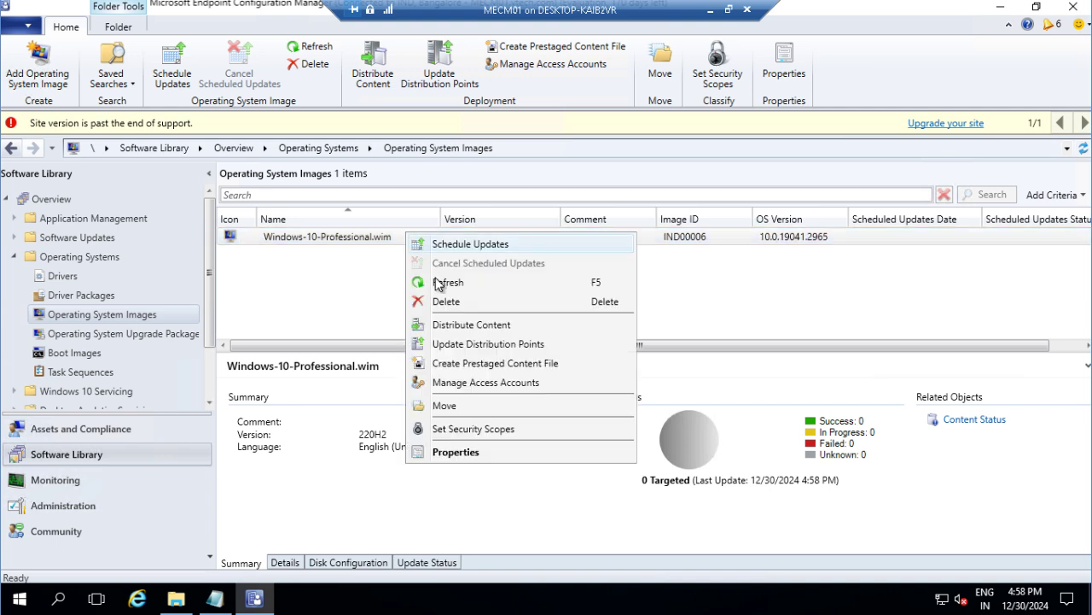
pyautogui.click(460, 325)
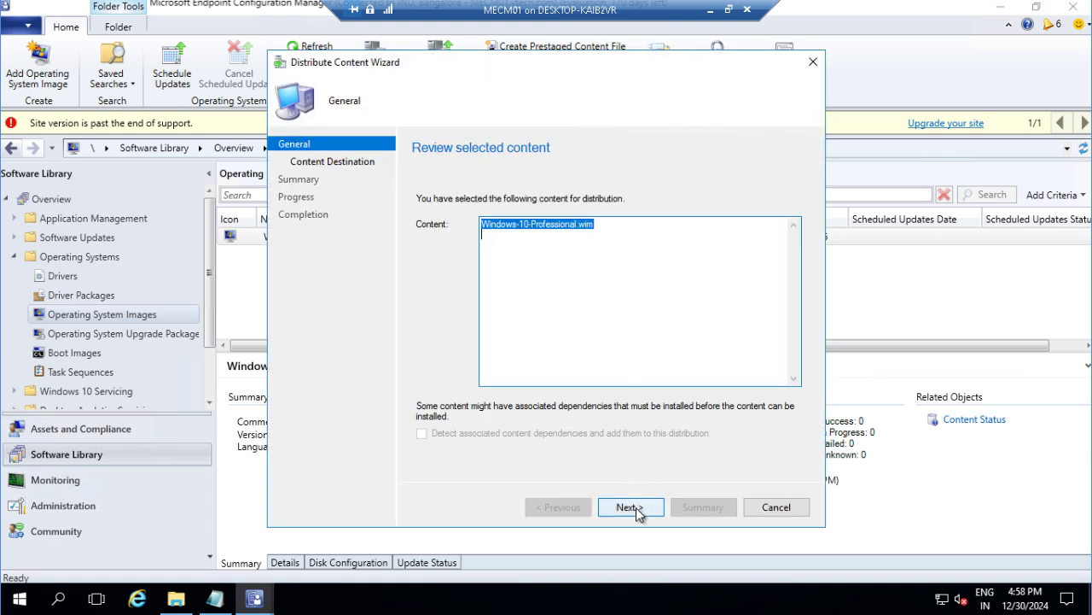
pyautogui.click(637, 508)
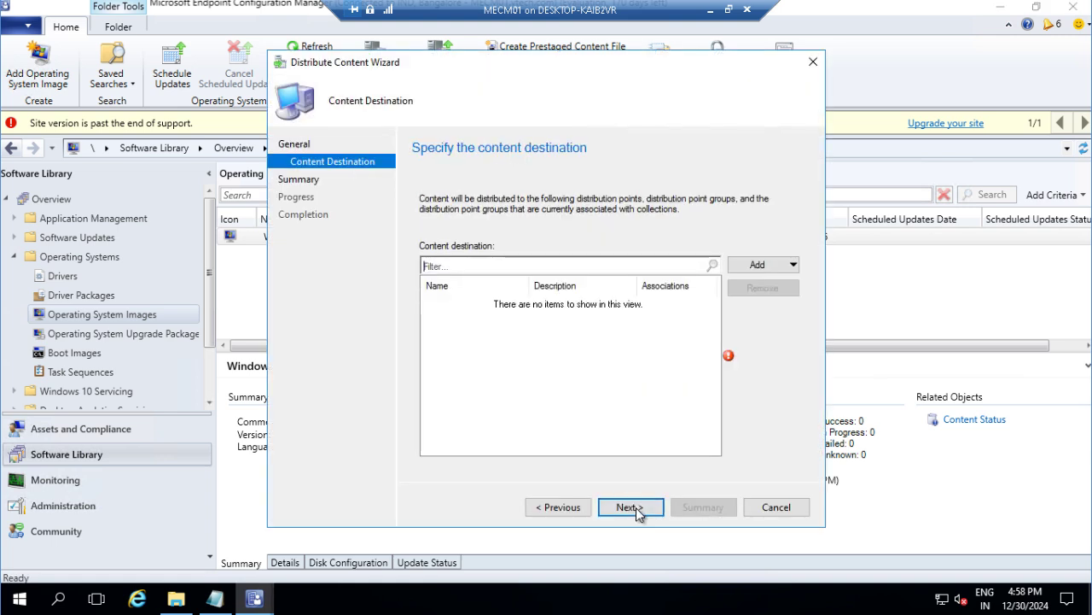
pyautogui.click(772, 273)
pyautogui.click(781, 300)
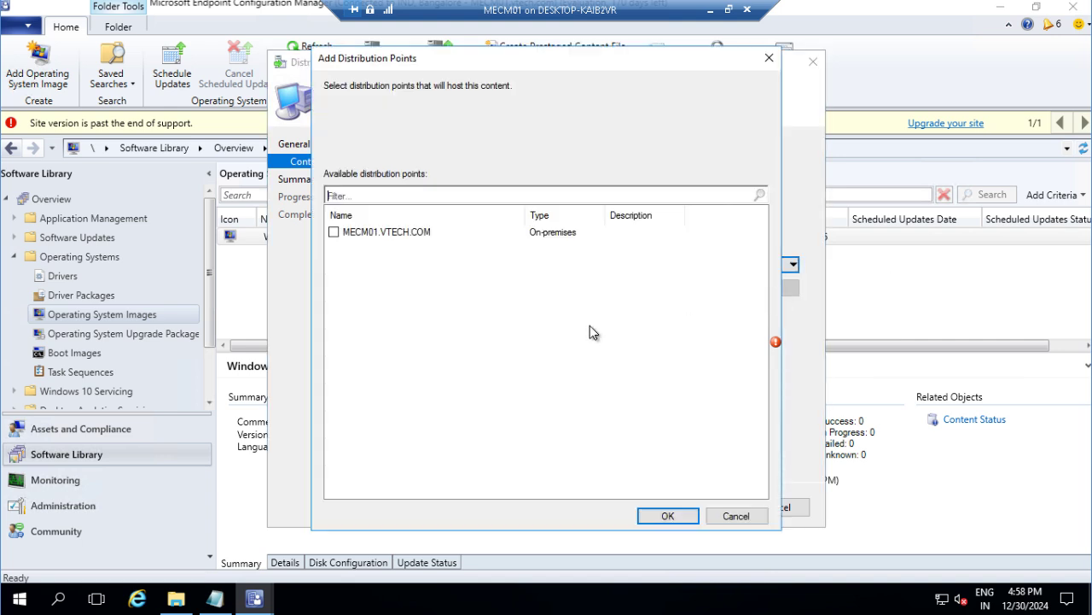
pyautogui.click(333, 233)
pyautogui.click(664, 516)
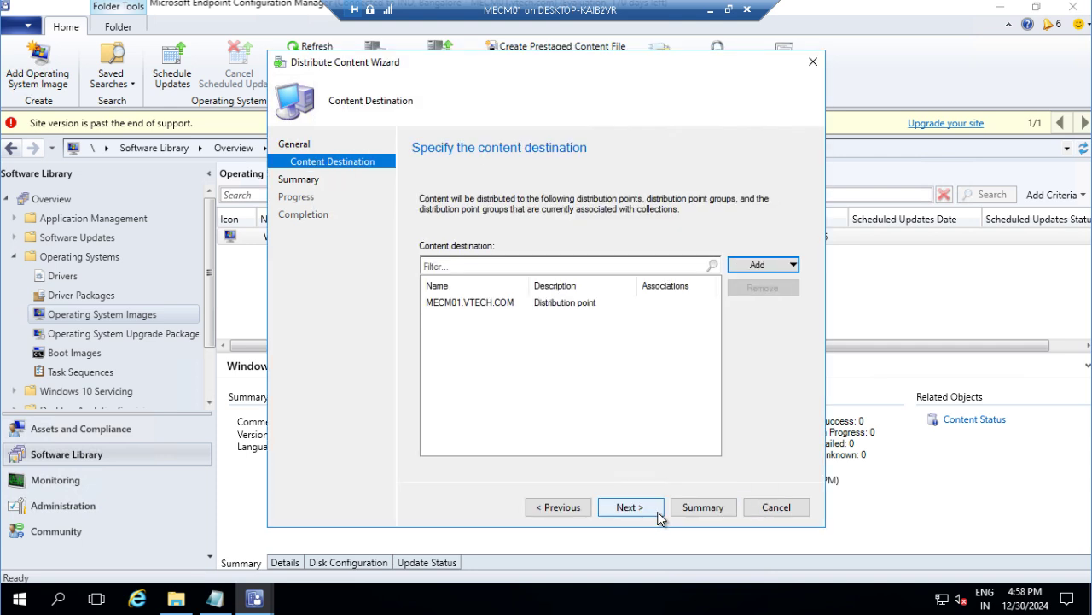
pyautogui.click(630, 507)
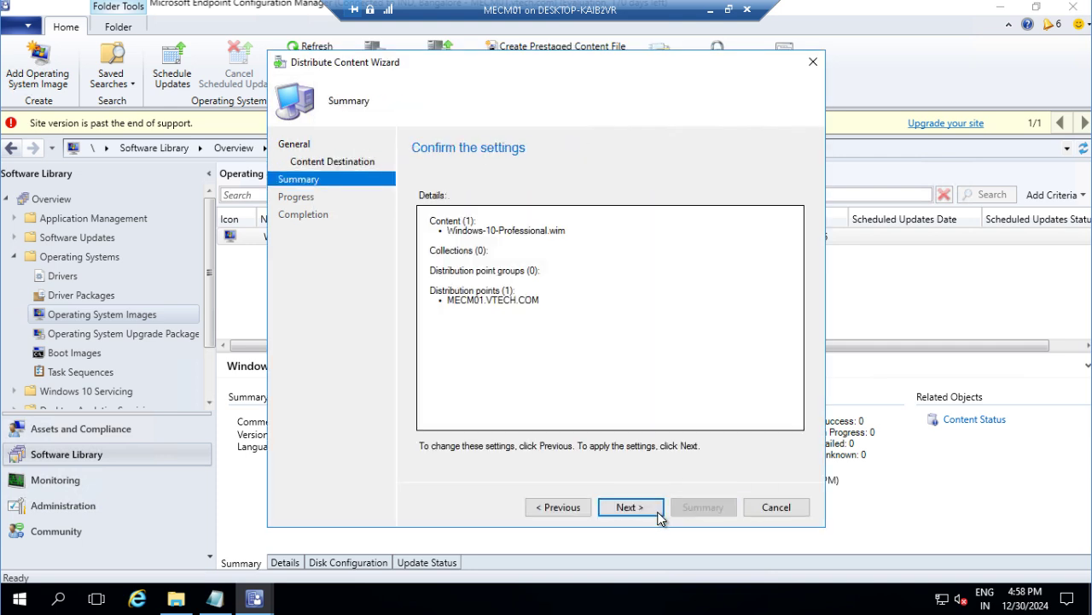
pyautogui.click(659, 515)
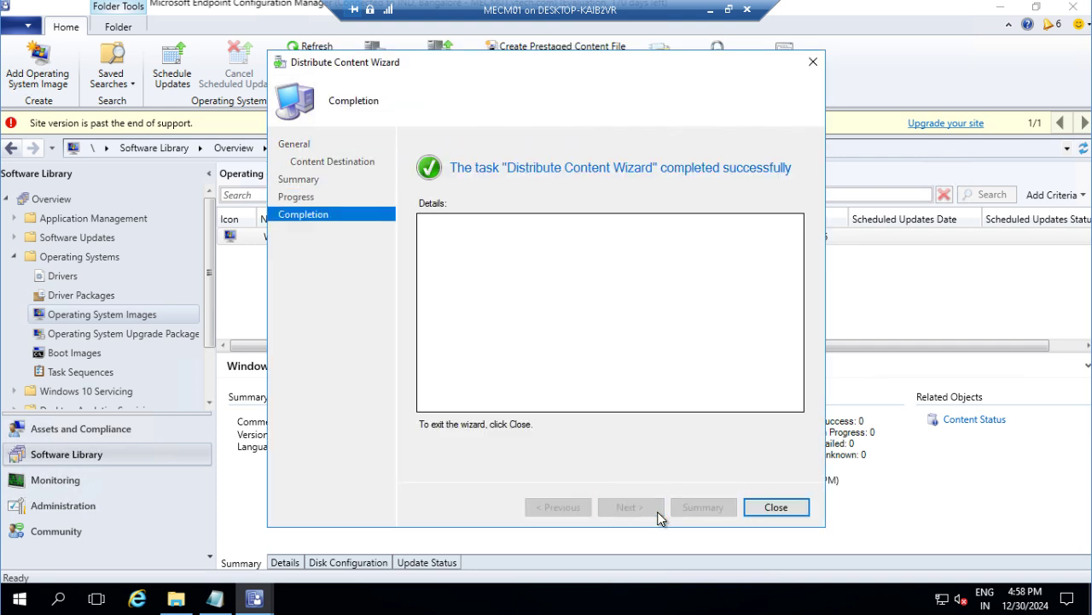
# Step: Close the distribution wizard, refresh the image list, and view Windows-10-Professional.wim's content status
pyautogui.click(776, 507)
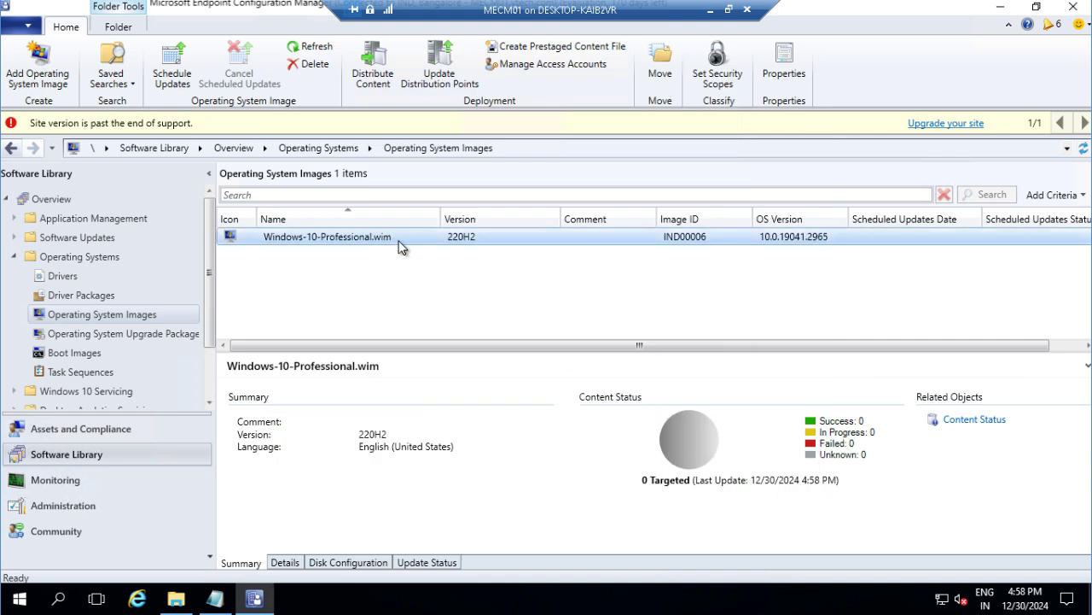
pyautogui.rightClick(578, 238)
pyautogui.click(604, 286)
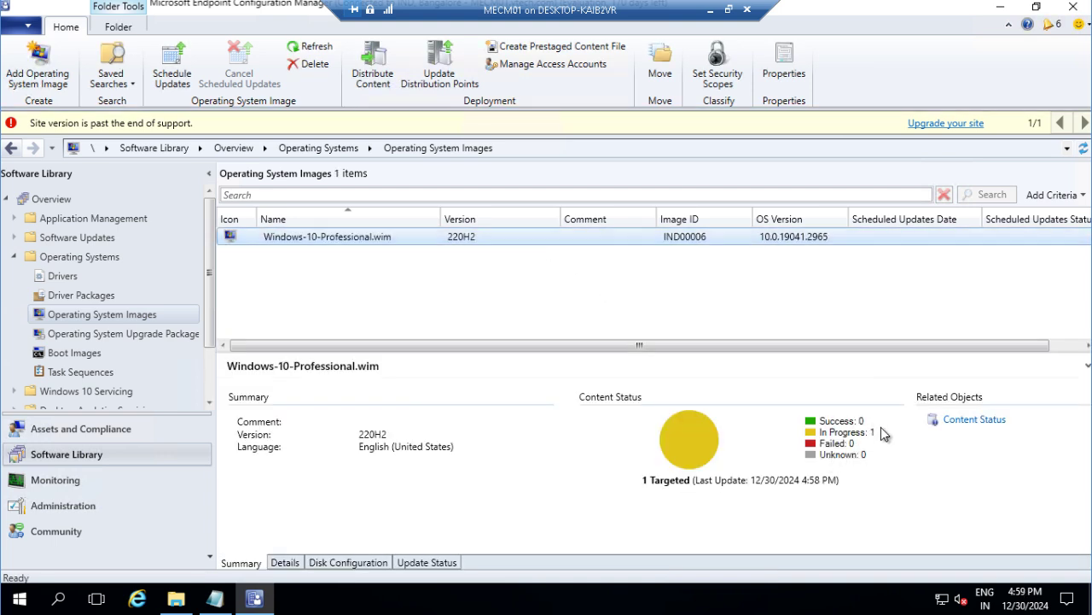
pyautogui.click(968, 423)
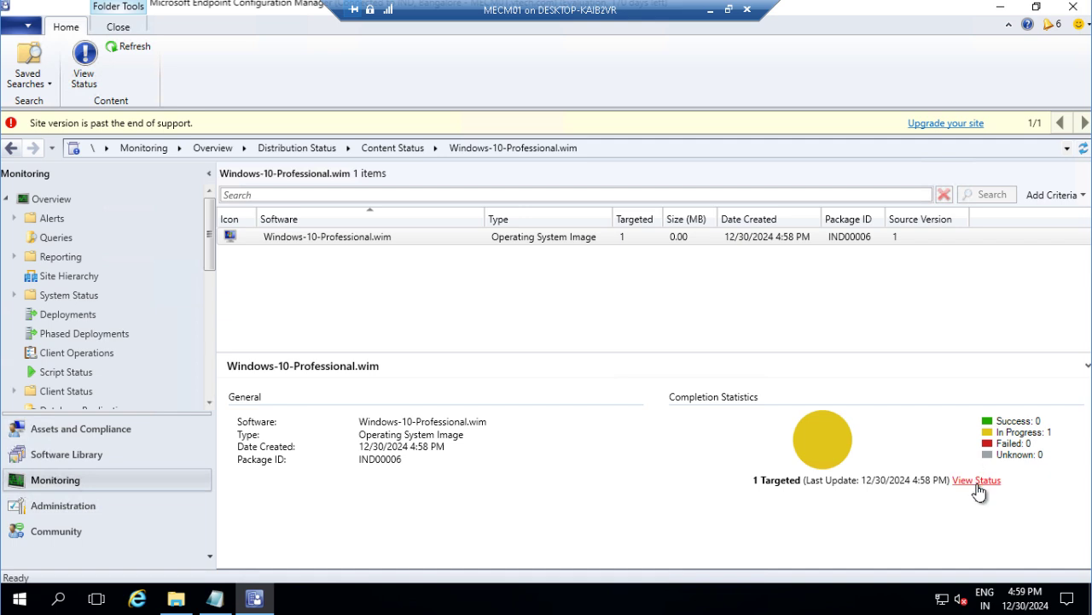
# Step: Open the detailed content status and refresh its In Progress view
pyautogui.click(976, 480)
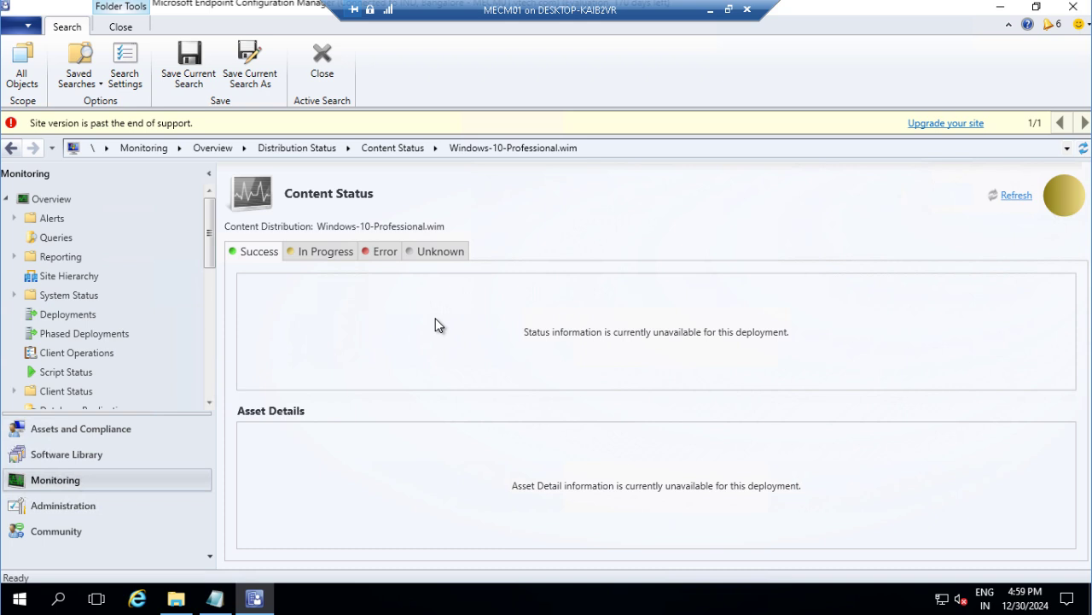
pyautogui.click(321, 253)
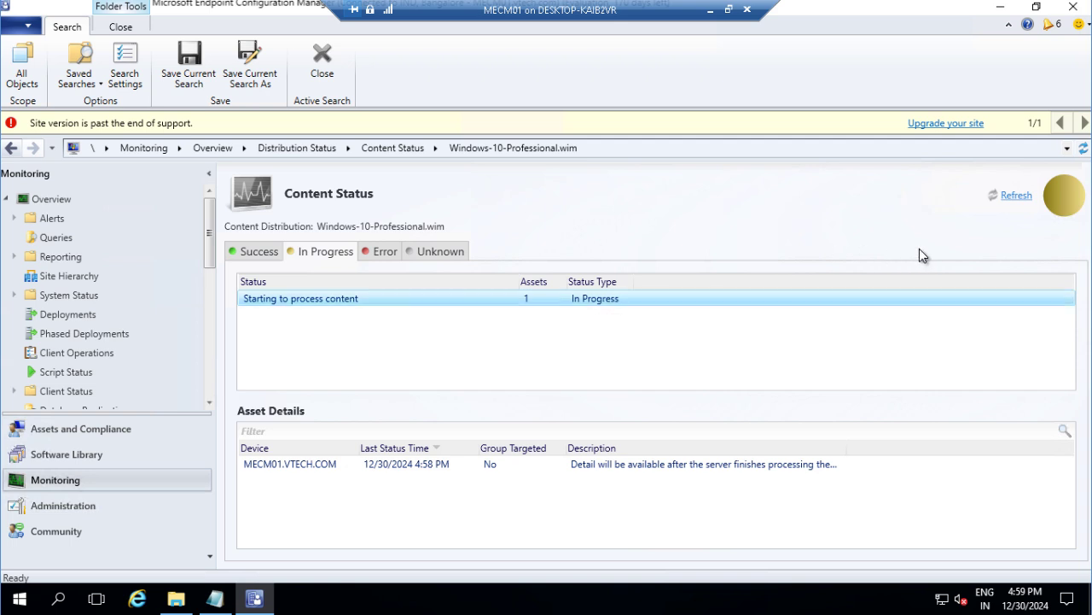
pyautogui.click(1018, 195)
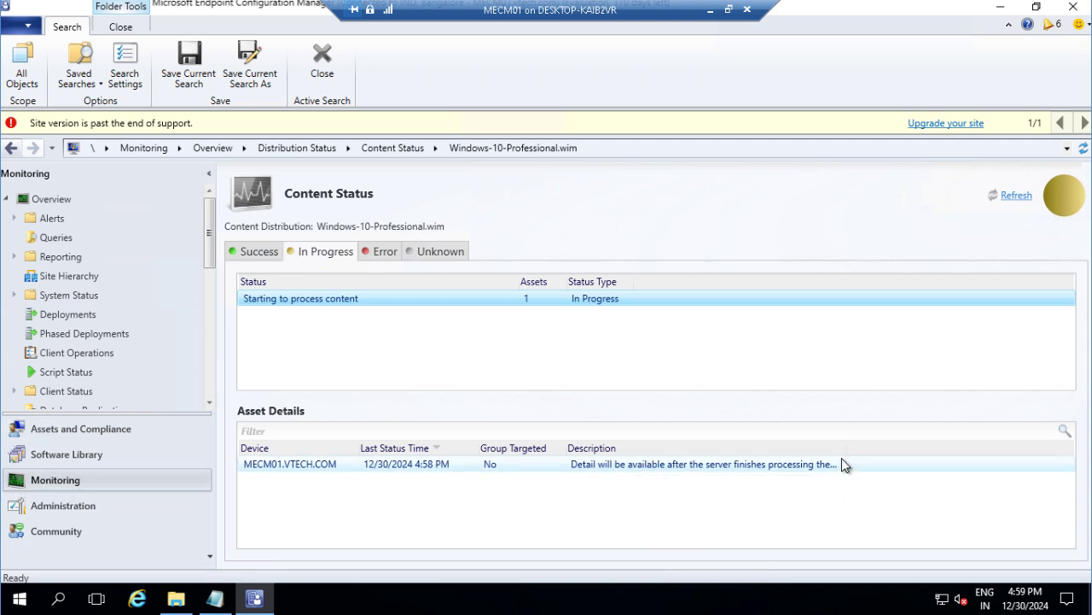
# Step: Read the full asset message for MECM01.VTECH.COM, then close it
pyautogui.click(842, 450)
pyautogui.doubleClick(842, 450)
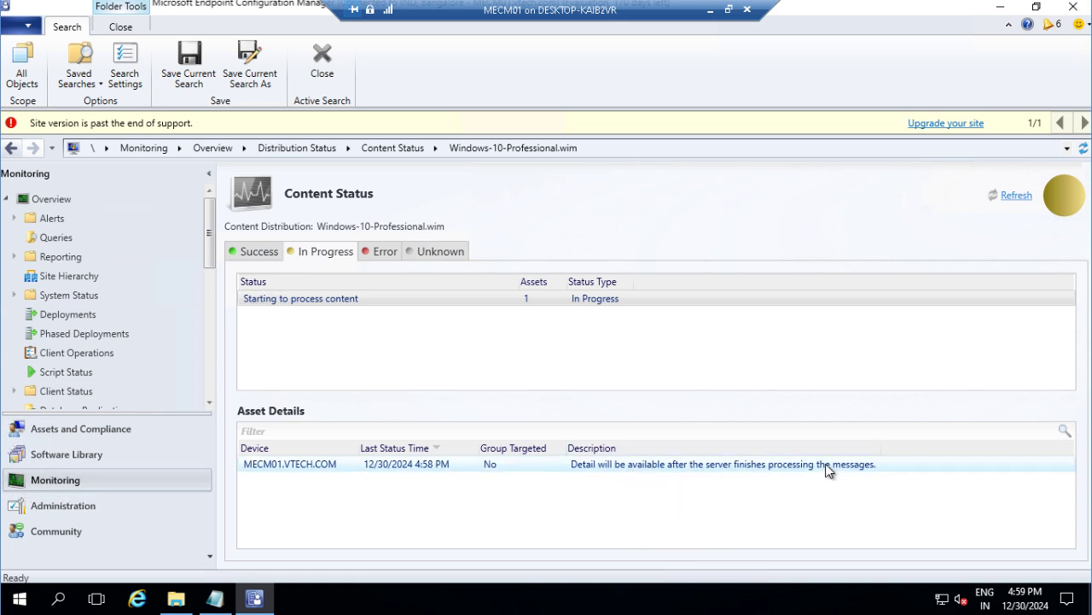
pyautogui.doubleClick(539, 467)
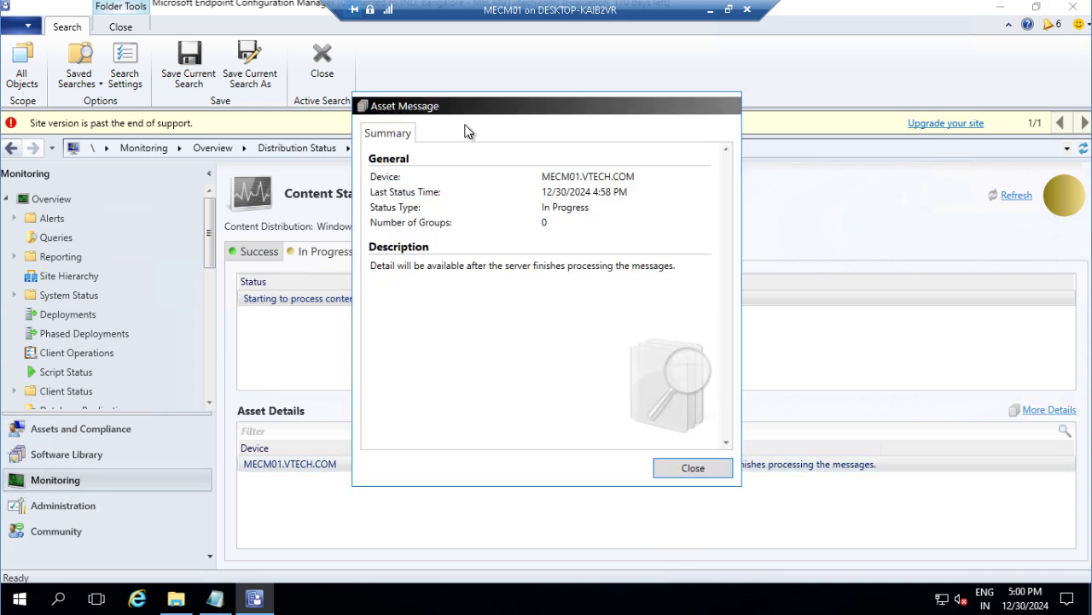
pyautogui.moveTo(461, 106); pyautogui.dragTo(621, 87)
pyautogui.moveTo(585, 245); pyautogui.dragTo(544, 245)
pyautogui.moveTo(692, 240); pyautogui.dragTo(772, 244)
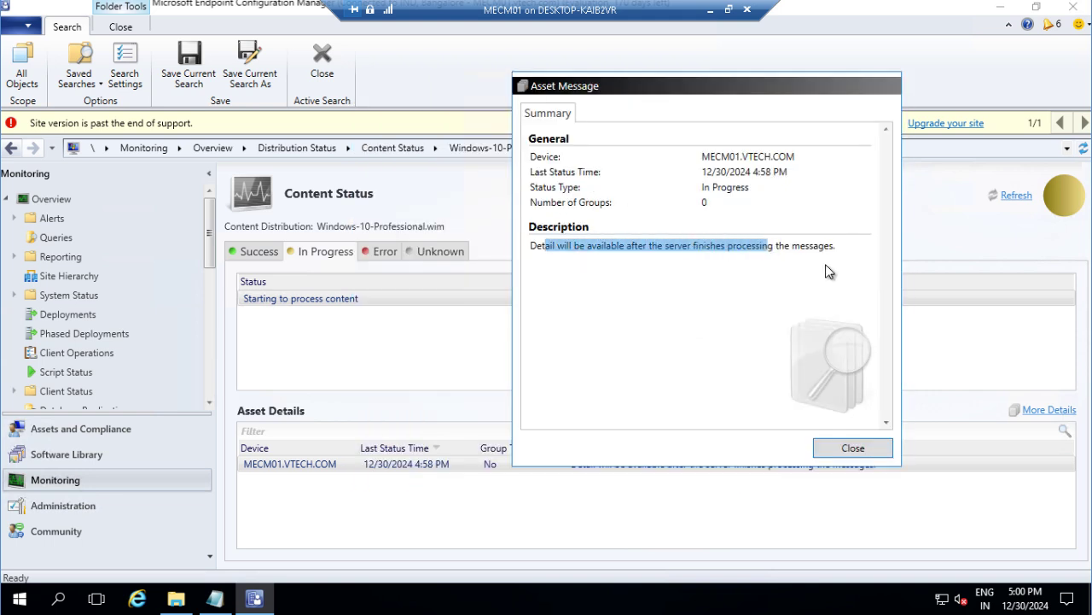
pyautogui.click(858, 450)
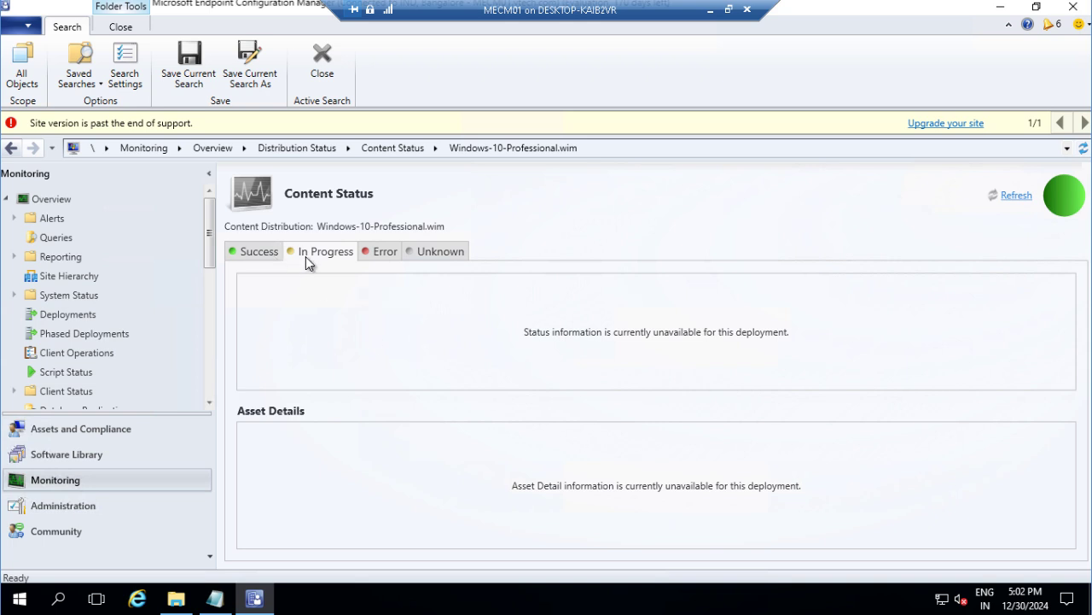
# Step: Confirm success on the Success tab, then review the image's Summary, Details and Disk Configuration
pyautogui.click(259, 252)
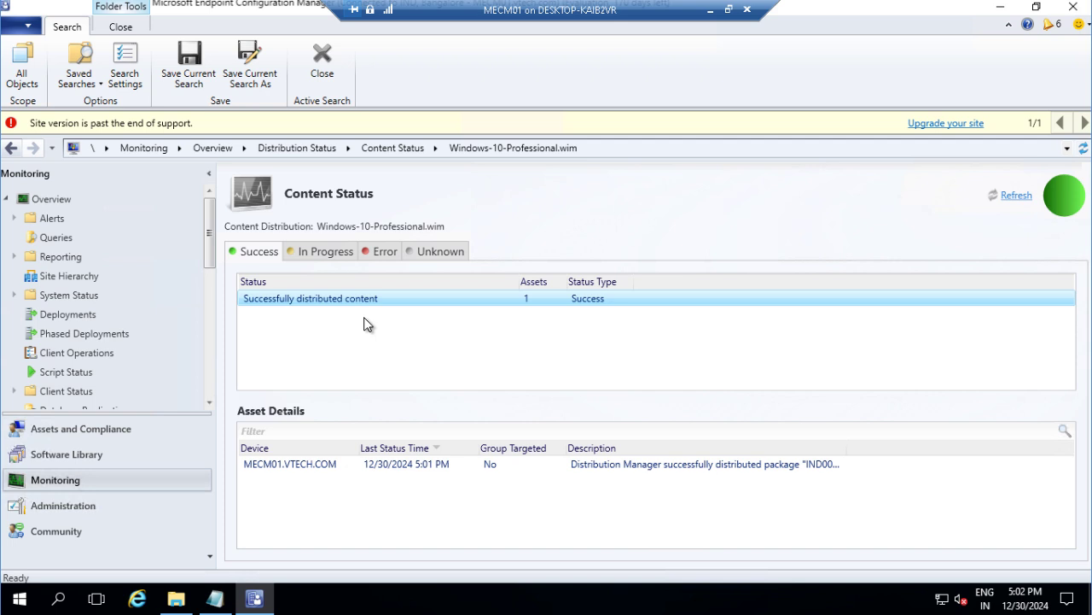
pyautogui.click(73, 462)
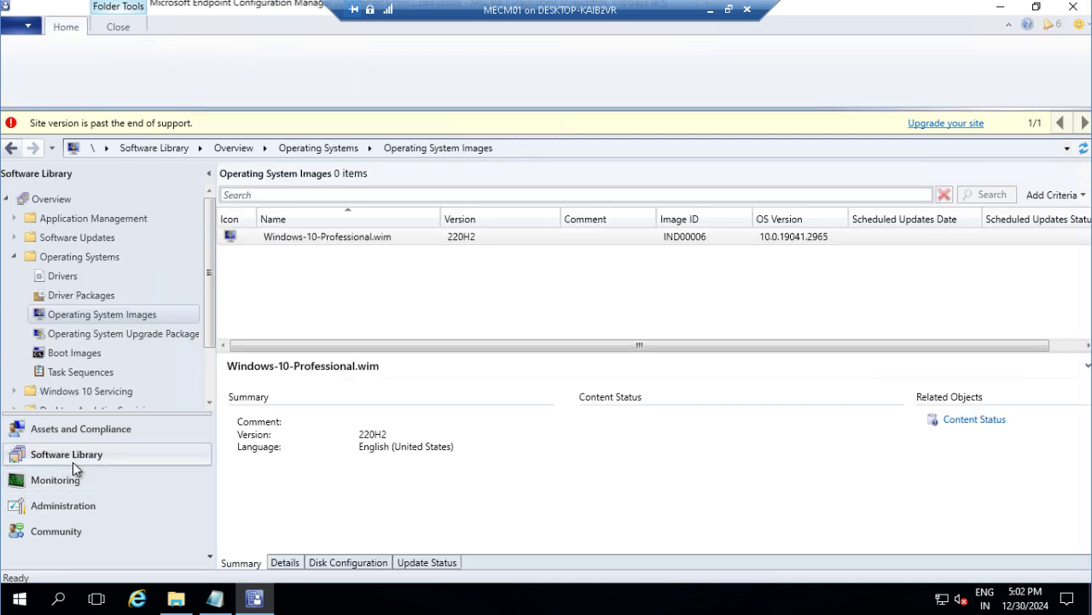
pyautogui.click(95, 315)
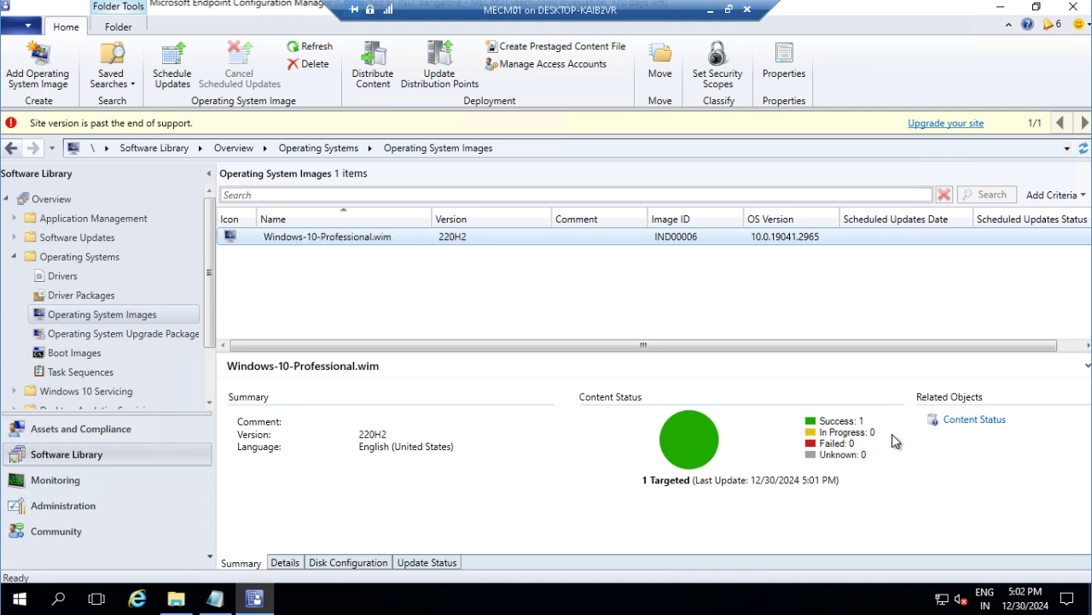
pyautogui.click(286, 562)
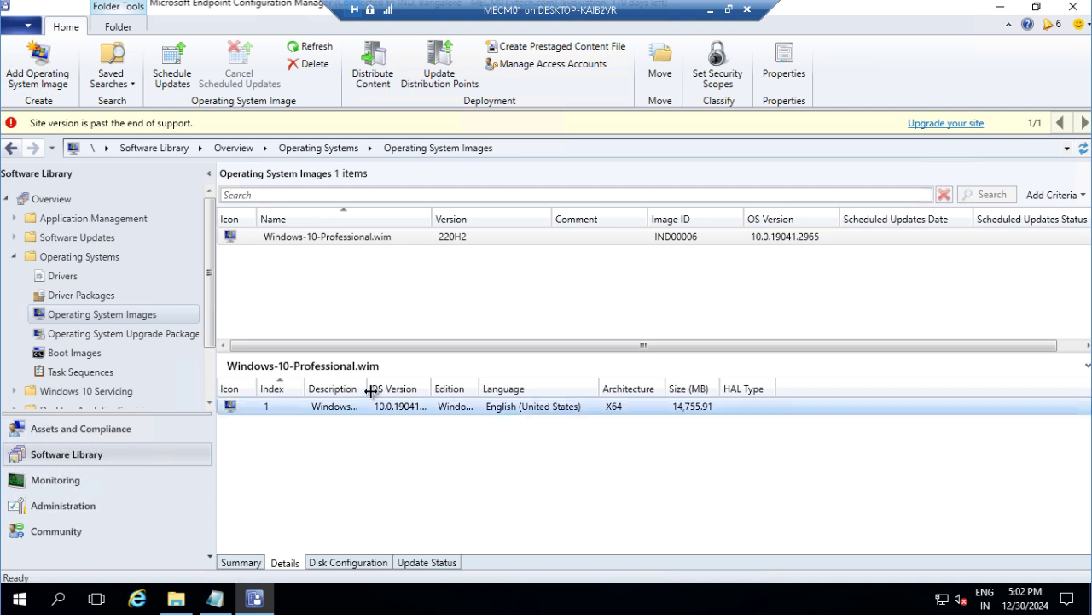
pyautogui.moveTo(369, 389); pyautogui.dragTo(433, 384)
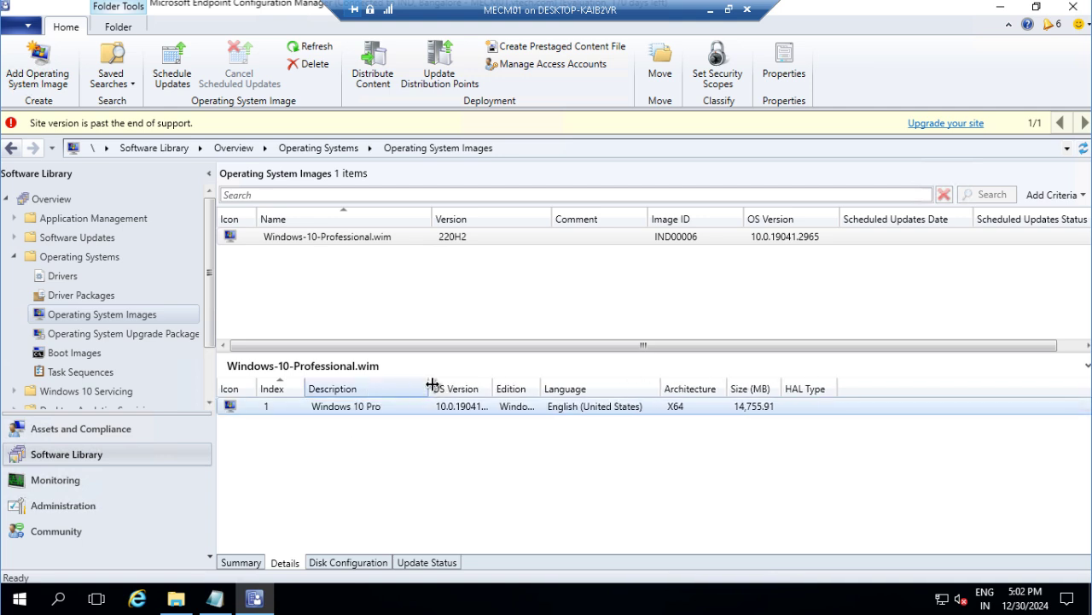
pyautogui.click(350, 562)
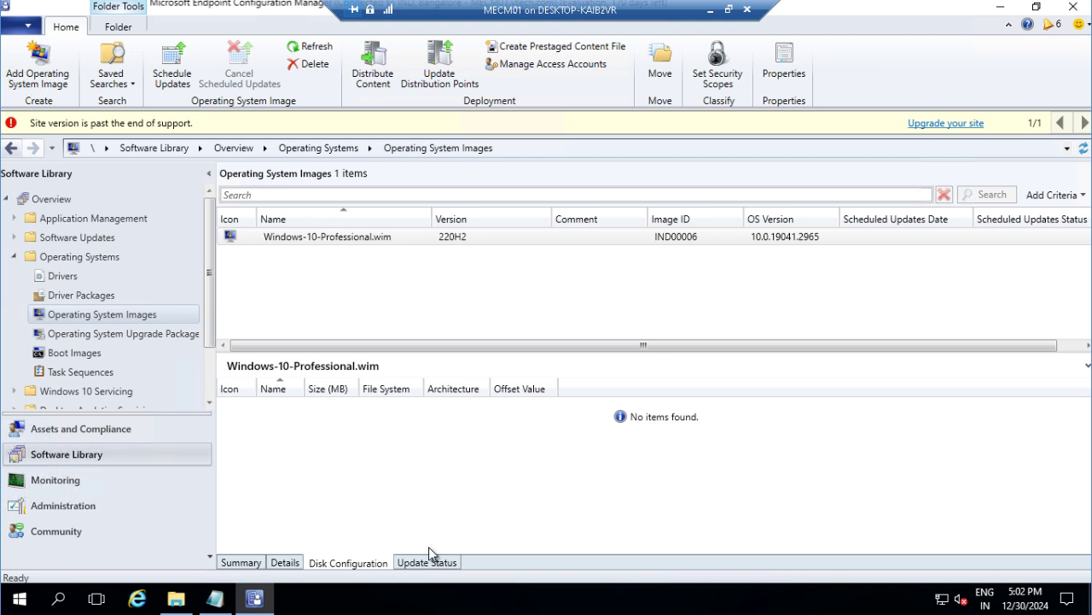
pyautogui.click(241, 561)
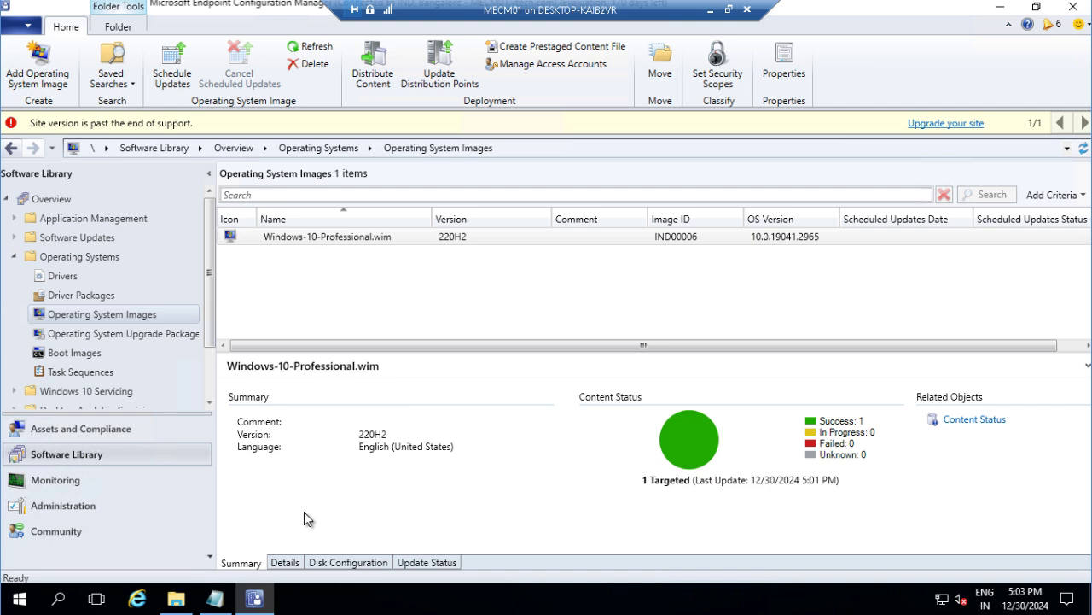
# Step: Launch the Create Task Sequence Wizard from the Task Sequences node
pyautogui.click(81, 372)
pyautogui.rightClick(83, 374)
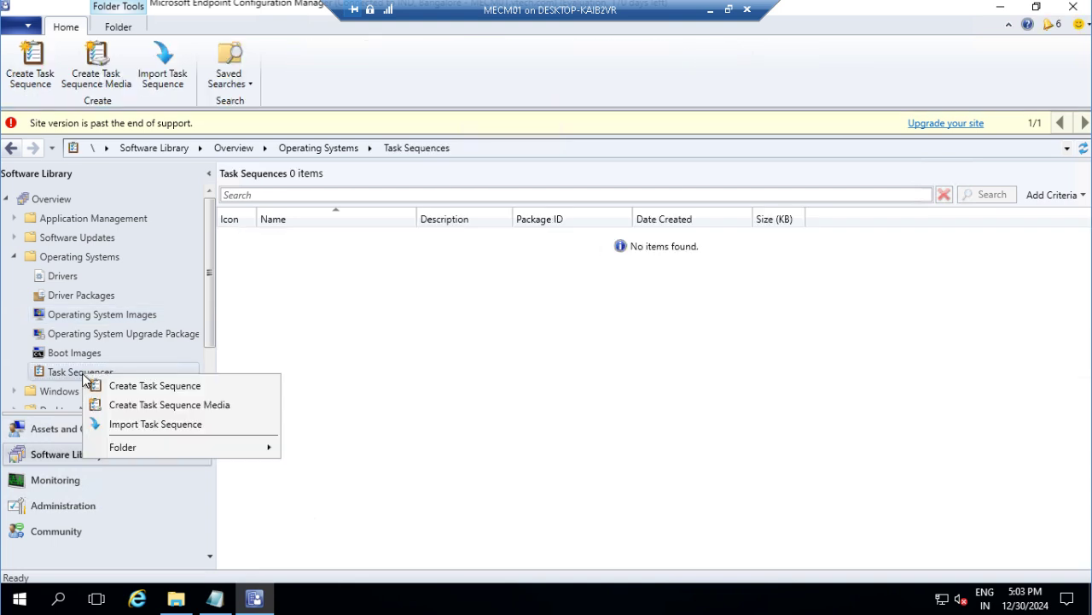
pyautogui.click(128, 391)
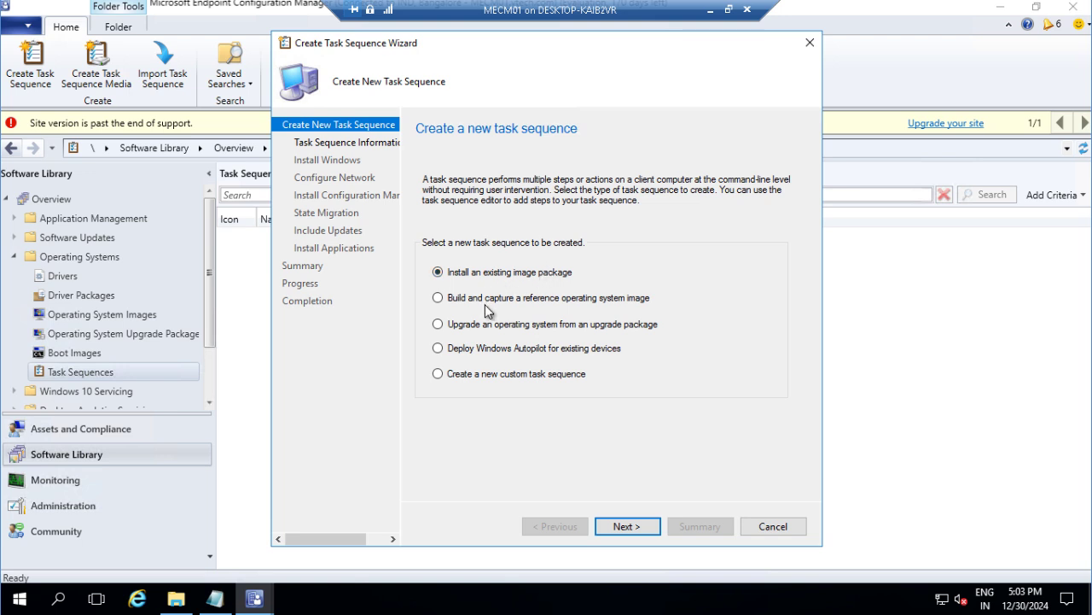
# Step: Preview Build and capture, then choose Upgrade an operating system from an upgrade package
pyautogui.click(597, 301)
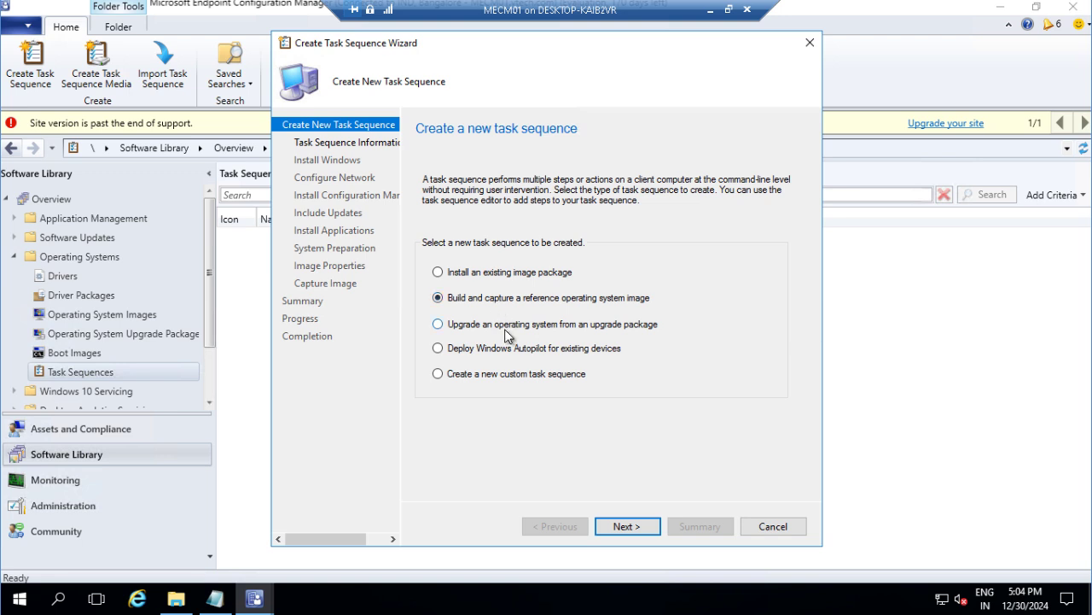
pyautogui.click(506, 335)
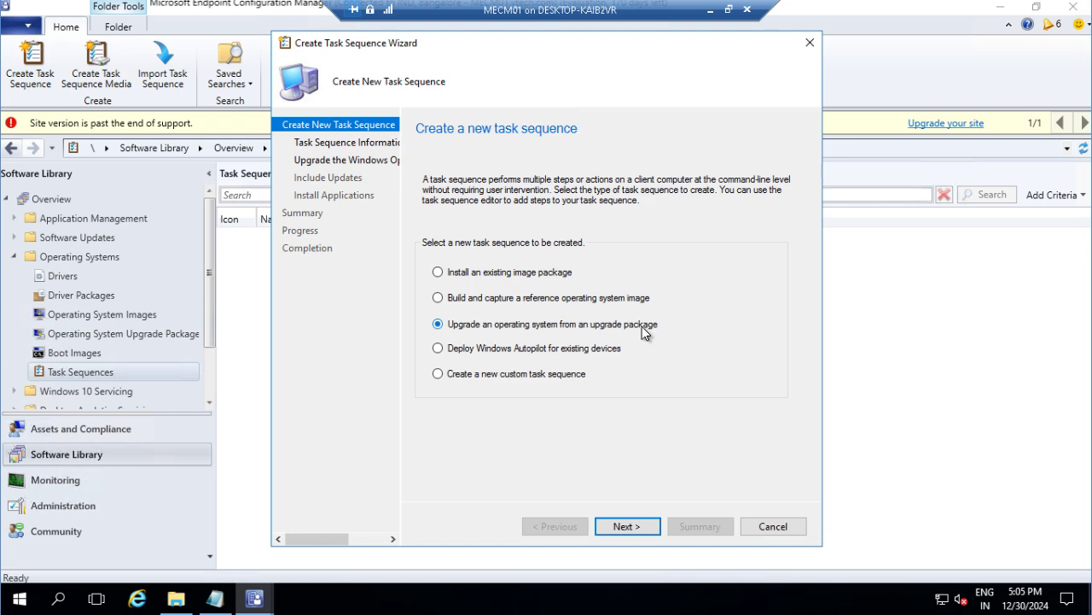
# Step: Select Deploy Windows Autopilot for existing devices as the task sequence type
pyautogui.click(555, 354)
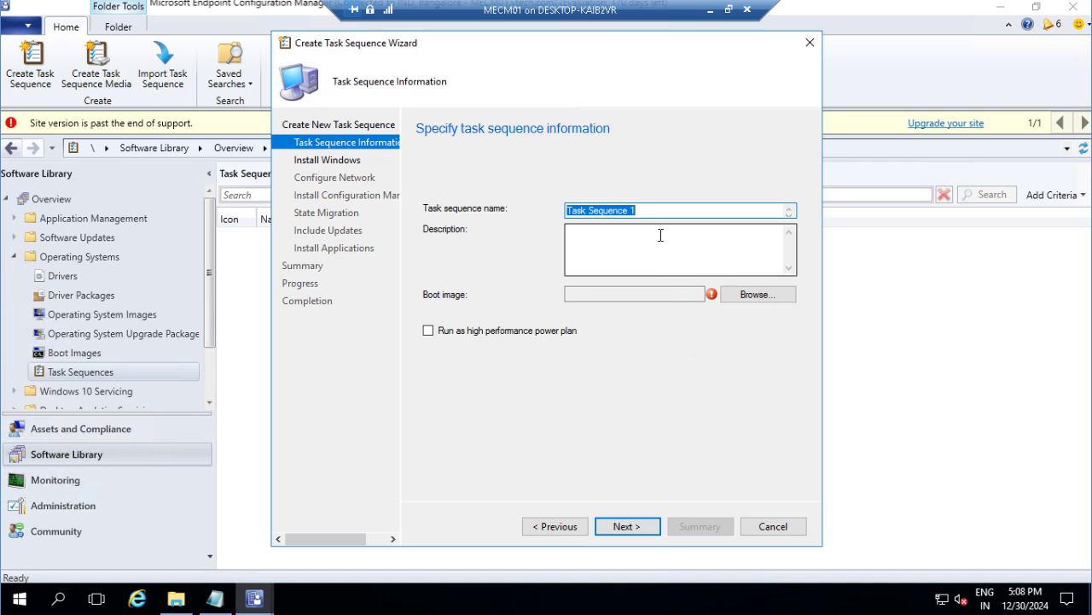
# Step: Rename the task sequence to 'Windows 10 22H2 Task Sequence' and browse for a boot image
pyautogui.click(659, 211)
pyautogui.press('BackSpace')
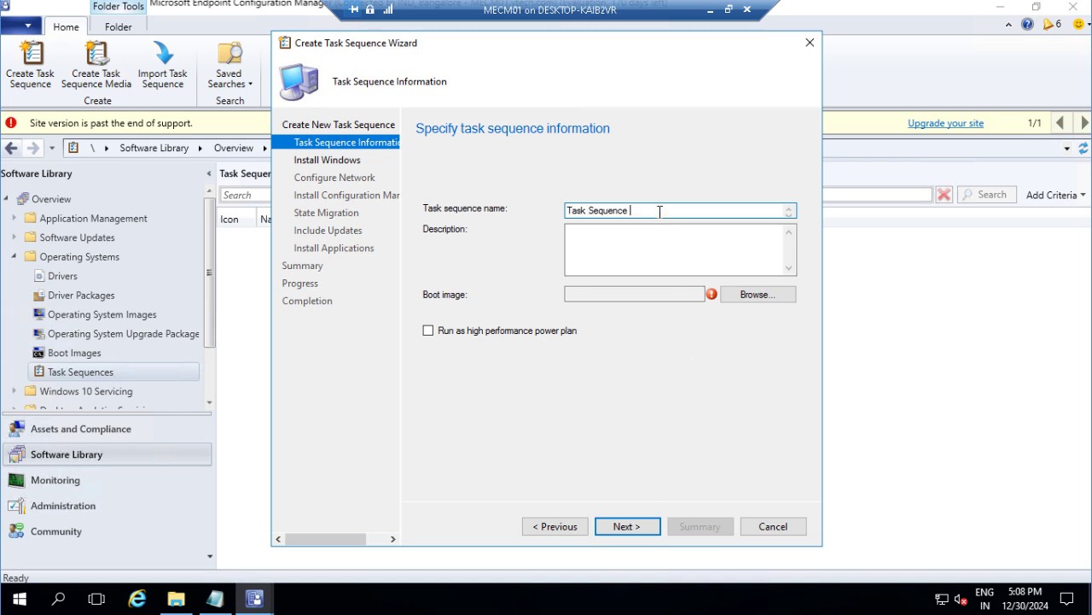
pyautogui.press('BackSpace')
pyautogui.write('Windows ')
pyautogui.write('10 22')
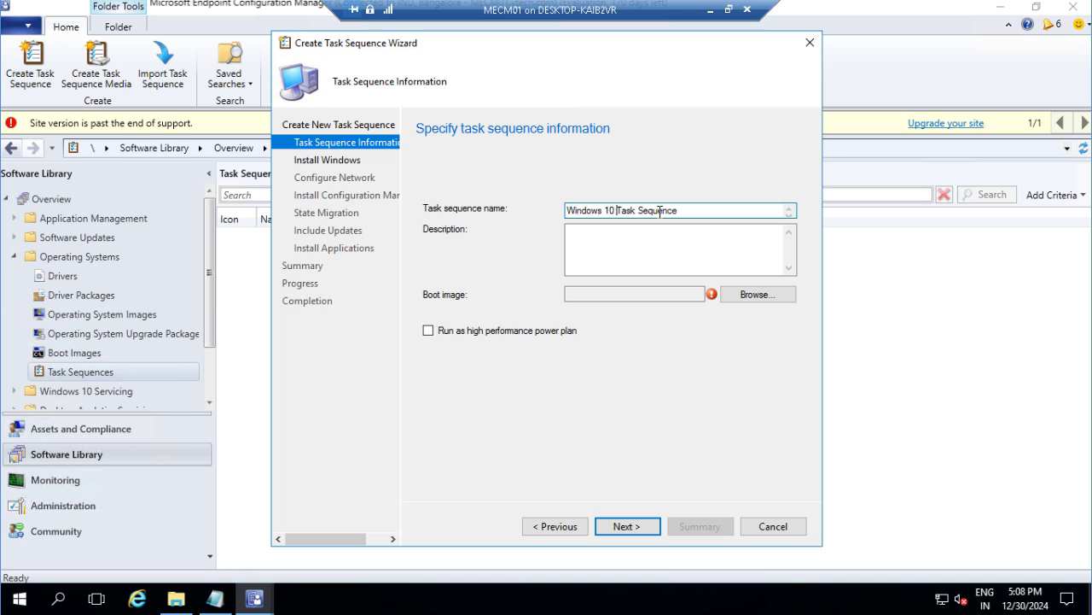
pyautogui.write('H2')
pyautogui.click(680, 248)
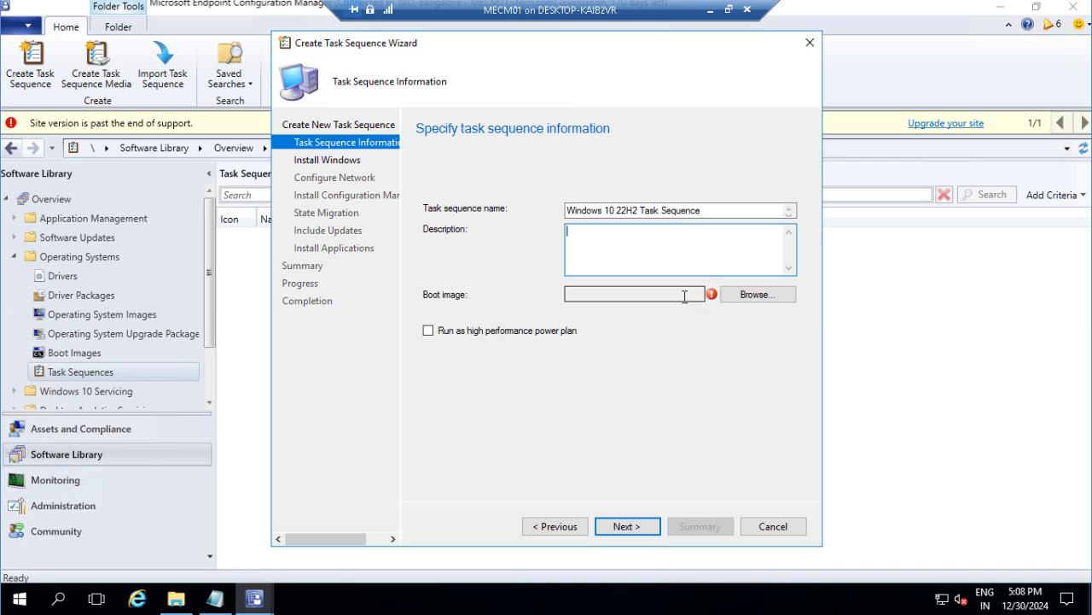
pyautogui.click(736, 295)
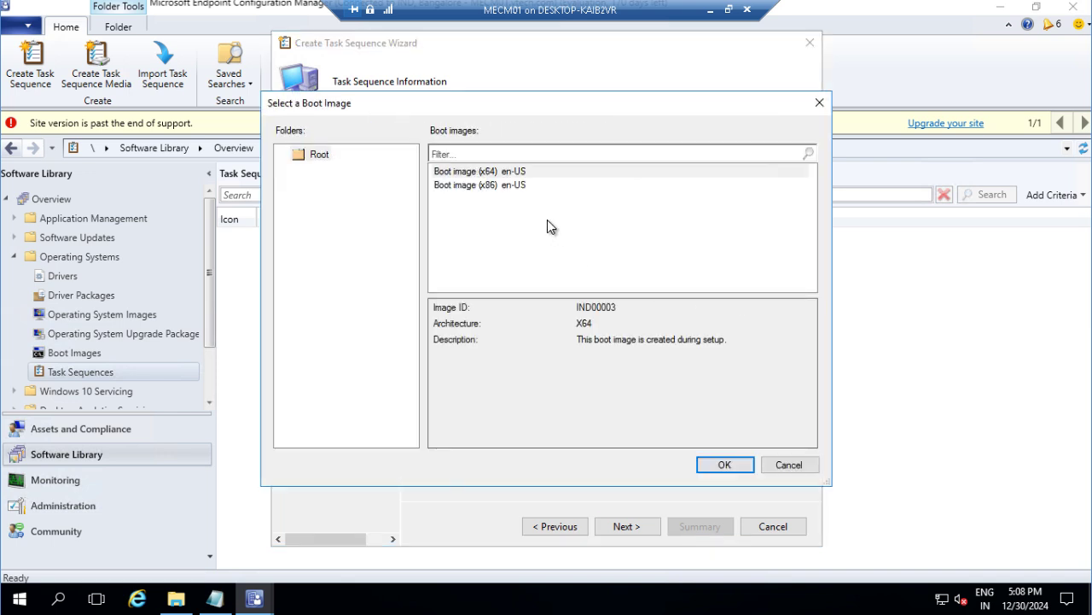
# Step: Choose Boot image (x64) en-US as the task sequence's boot image
pyautogui.click(492, 173)
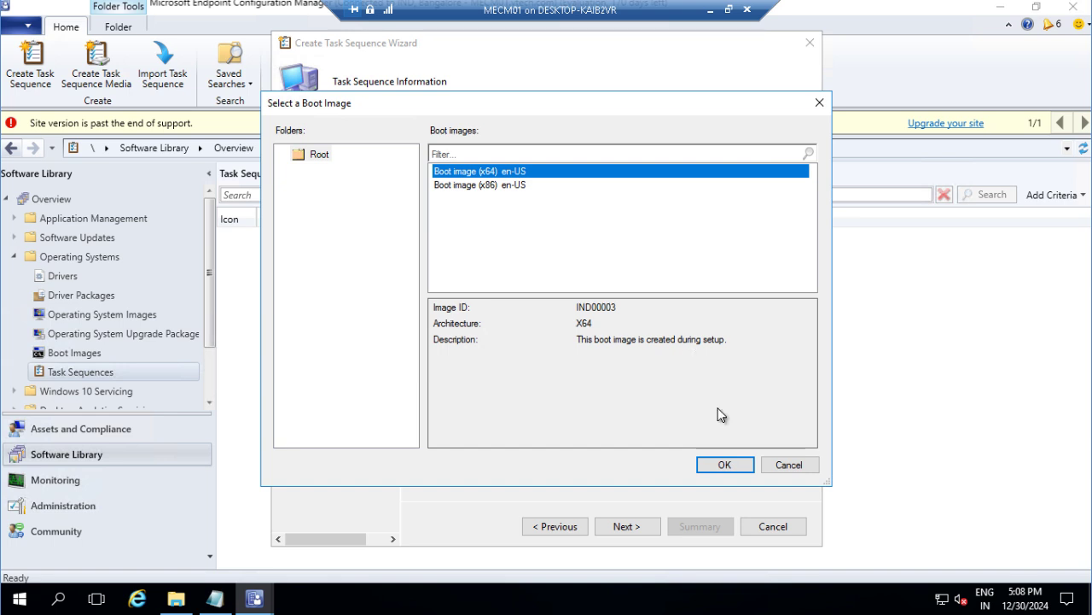
pyautogui.click(705, 461)
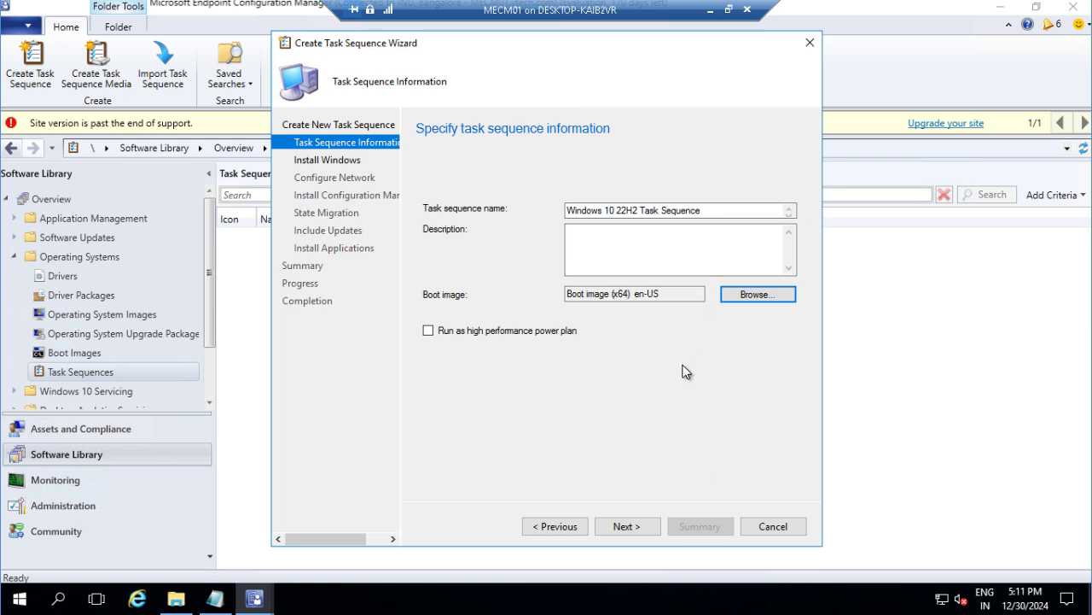
# Step: Install Windows-10-Professional.wim as the image package with index 1 - Windows 10 Pro
pyautogui.click(625, 529)
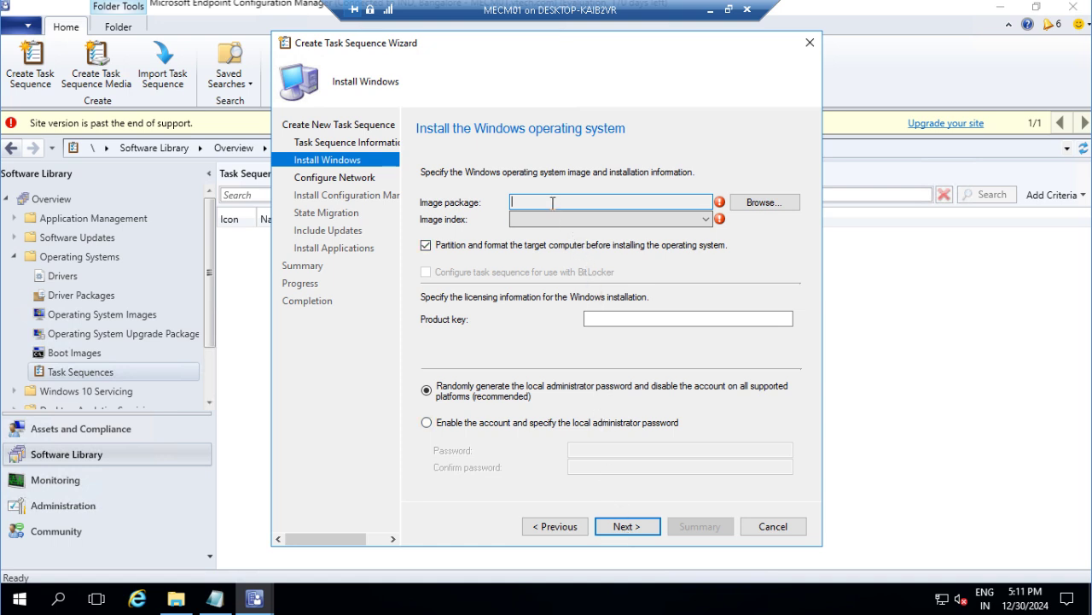
pyautogui.click(765, 203)
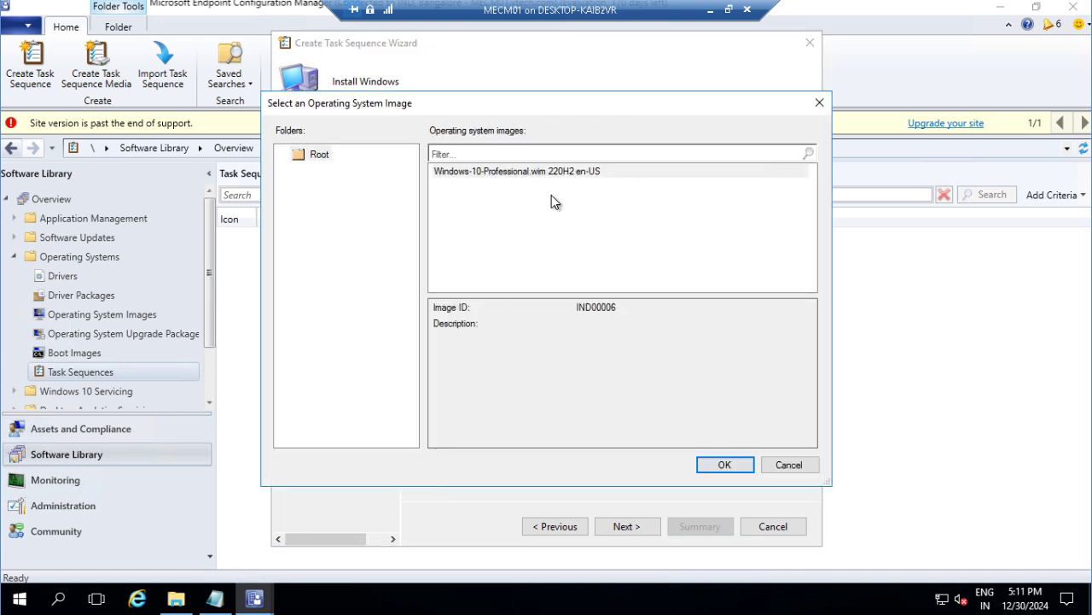
pyautogui.click(529, 173)
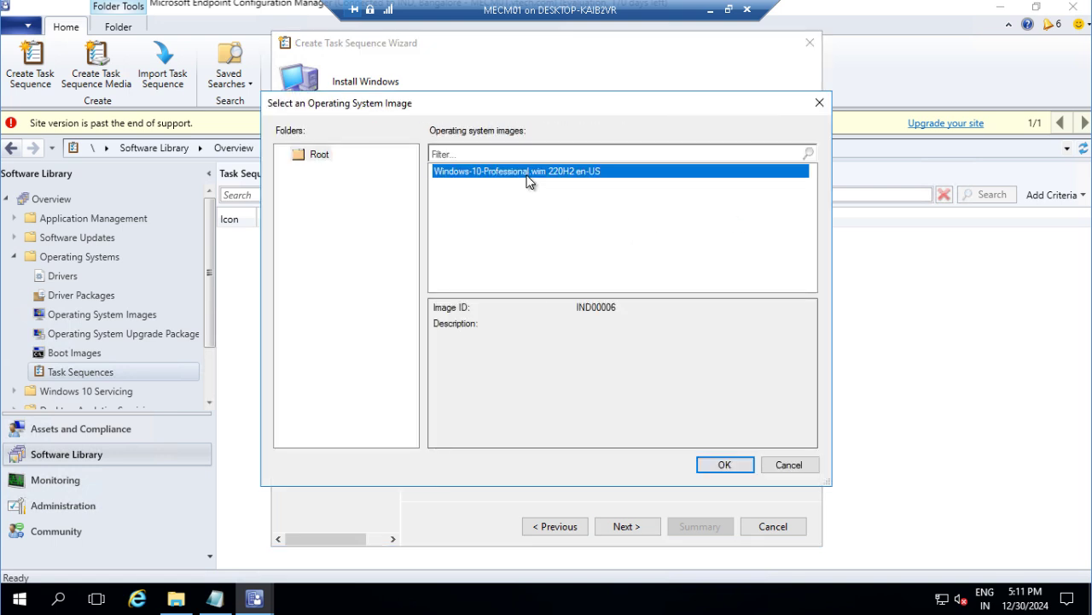
pyautogui.click(724, 465)
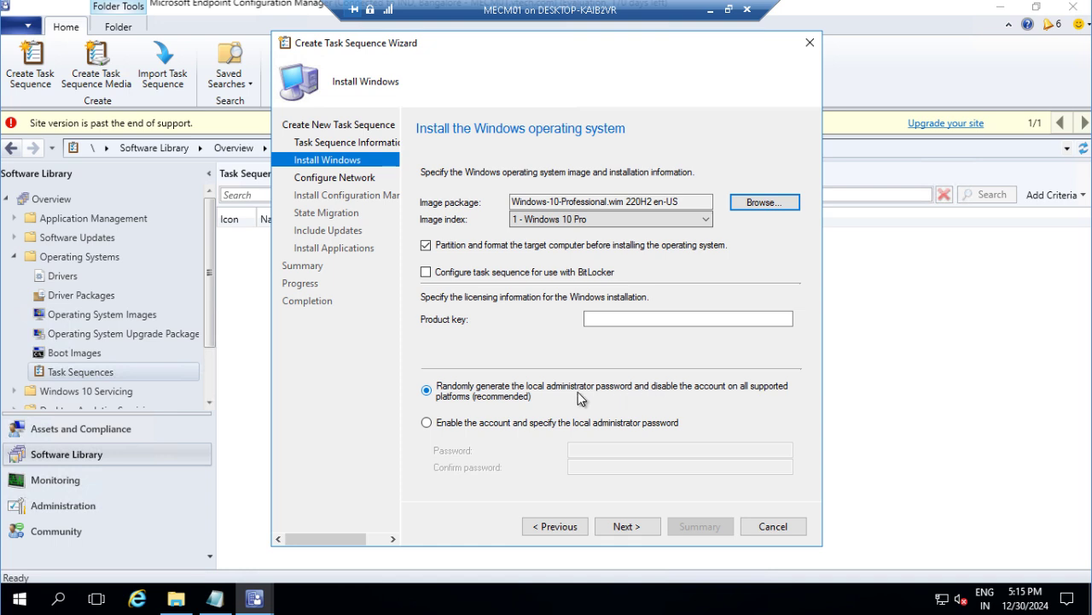
# Step: Enable the local administrator account and enter its password
pyautogui.click(494, 423)
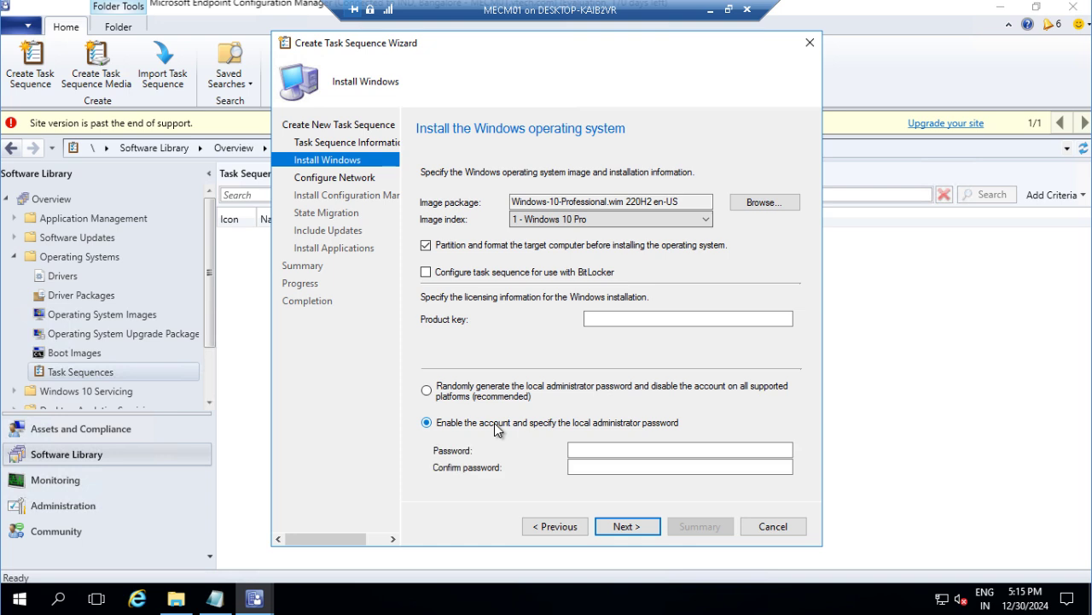
pyautogui.click(585, 449)
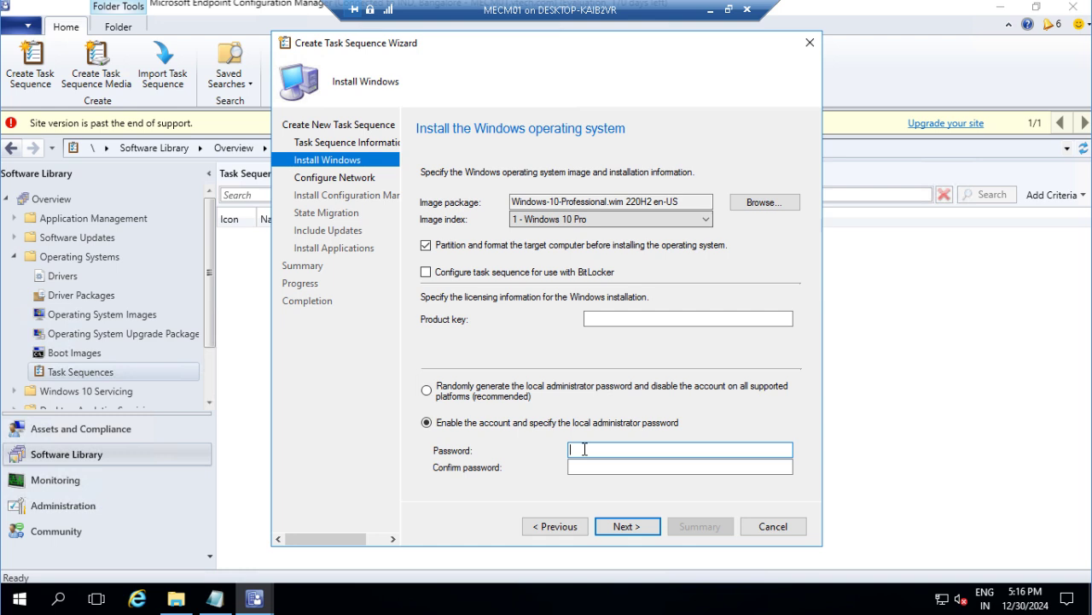
pyautogui.write('P')
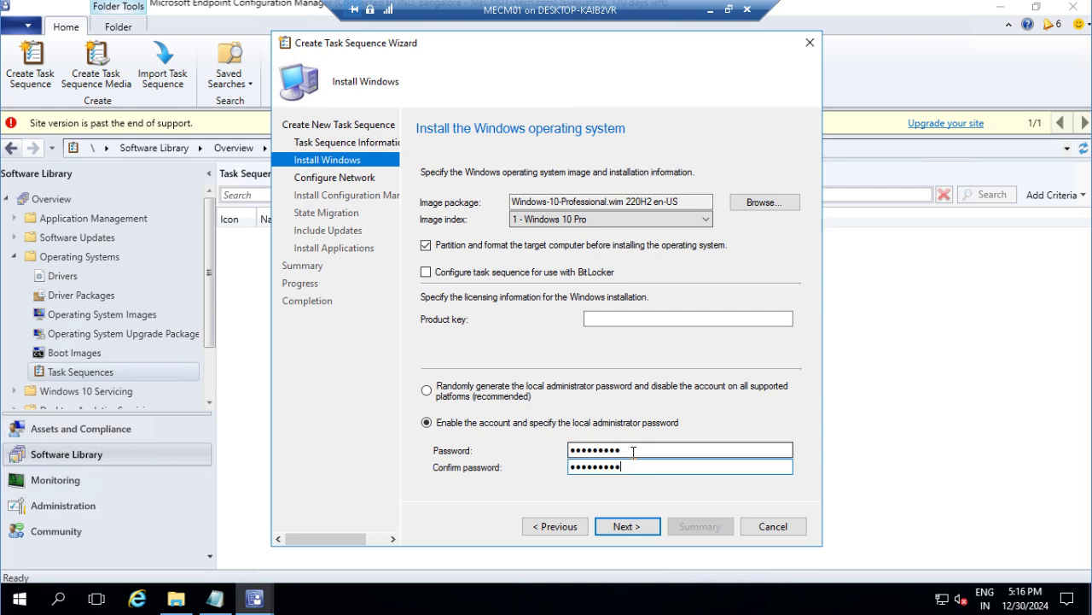
# Step: Make the network step join the vtech.com domain instead of a workgroup
pyautogui.click(628, 526)
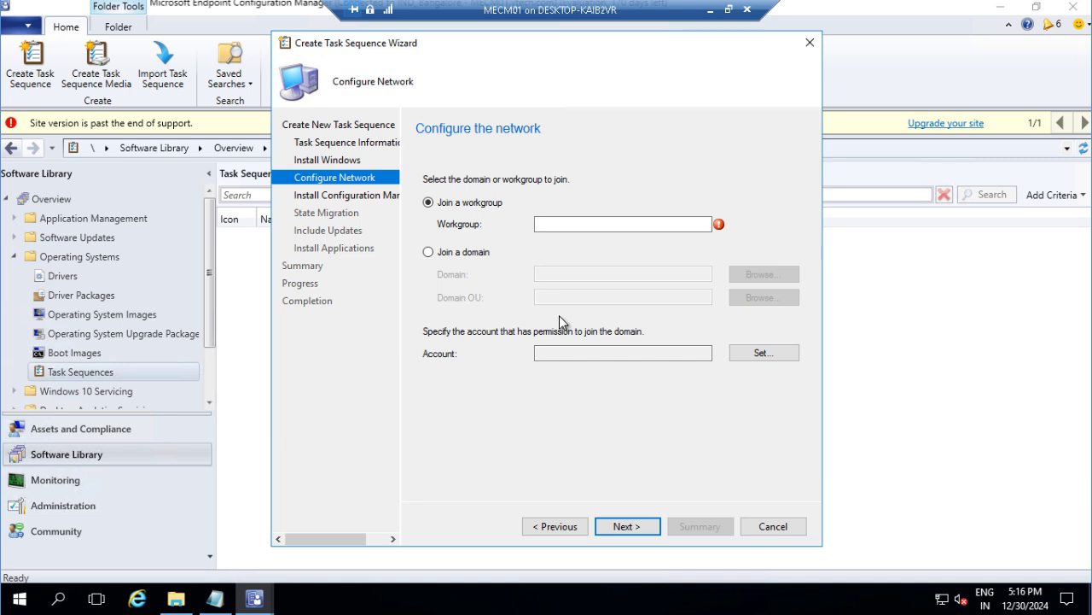
pyautogui.click(450, 254)
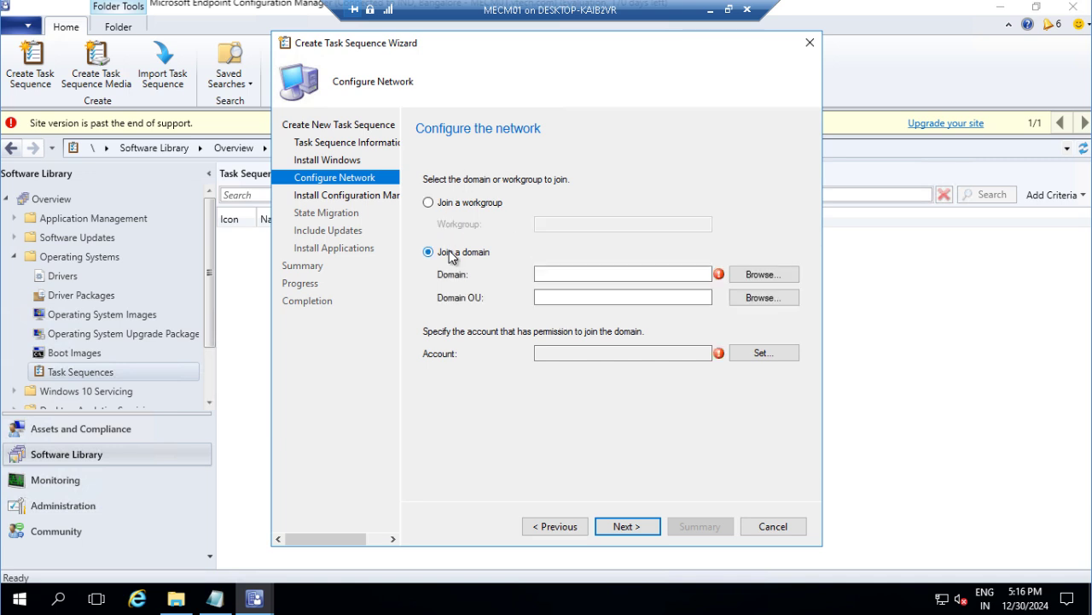
pyautogui.click(539, 272)
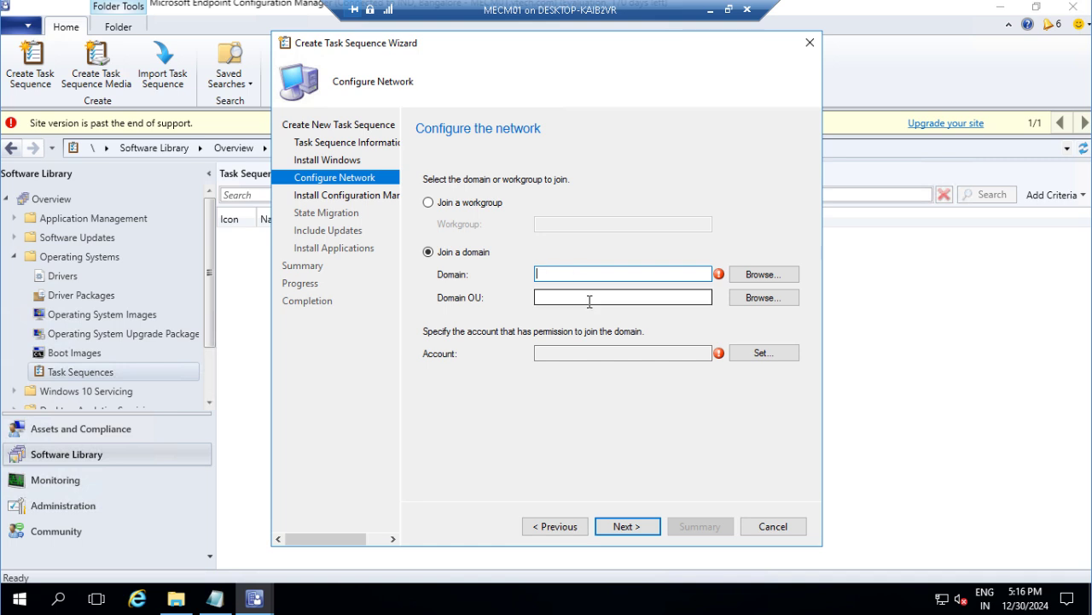
pyautogui.click(751, 275)
pyautogui.click(469, 242)
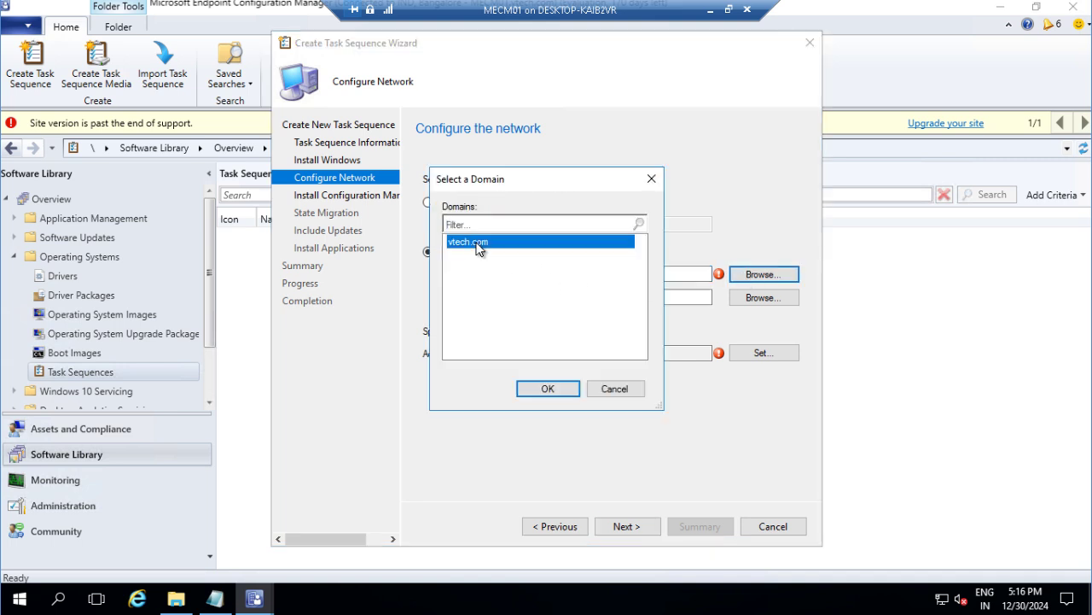
pyautogui.click(550, 390)
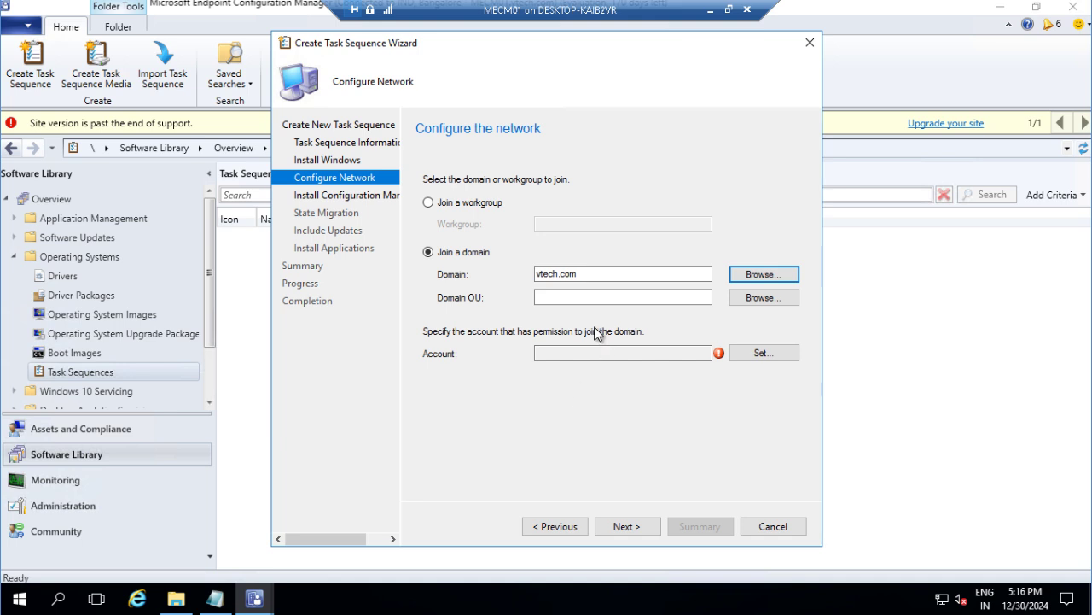
# Step: Set the Domain OU to the Computers container under INDIA
pyautogui.click(584, 298)
pyautogui.click(751, 297)
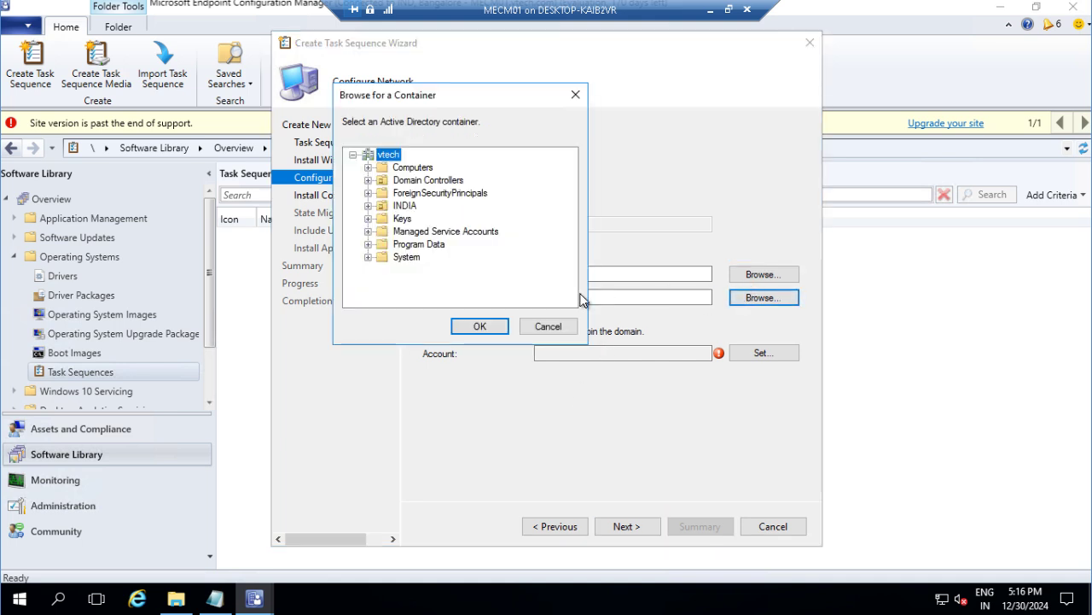
pyautogui.doubleClick(403, 209)
pyautogui.click(422, 220)
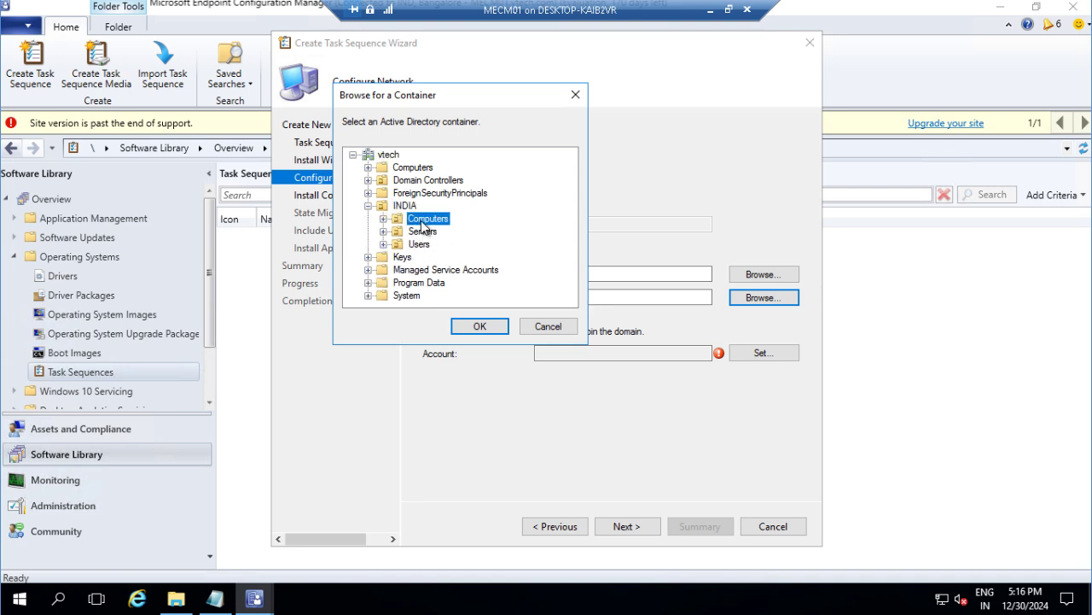
pyautogui.click(480, 326)
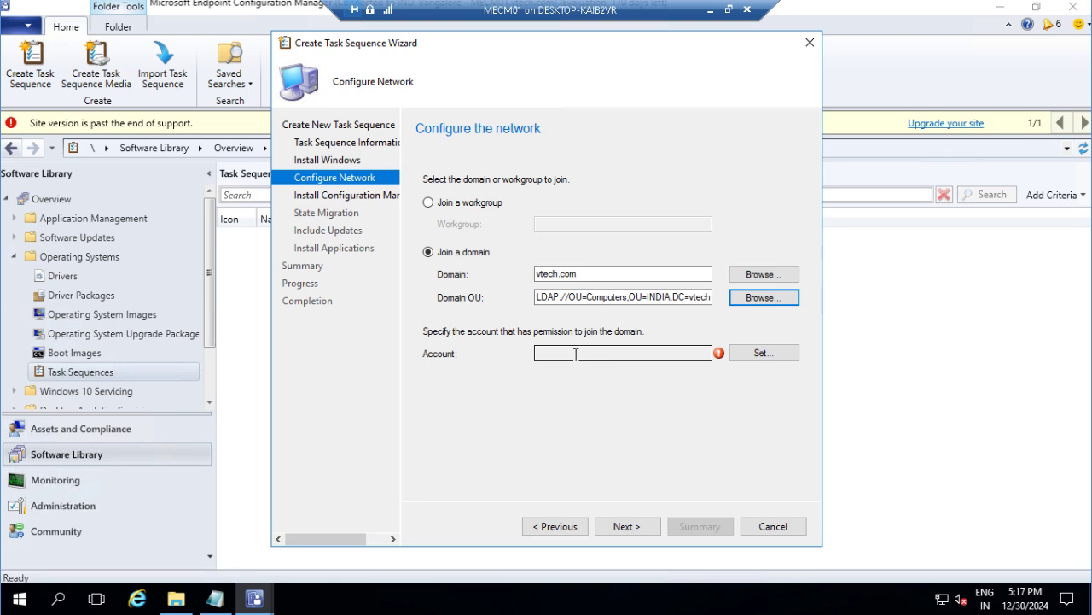
# Step: Resolve the SCCM admin user in the directory as the domain-join account
pyautogui.click(760, 354)
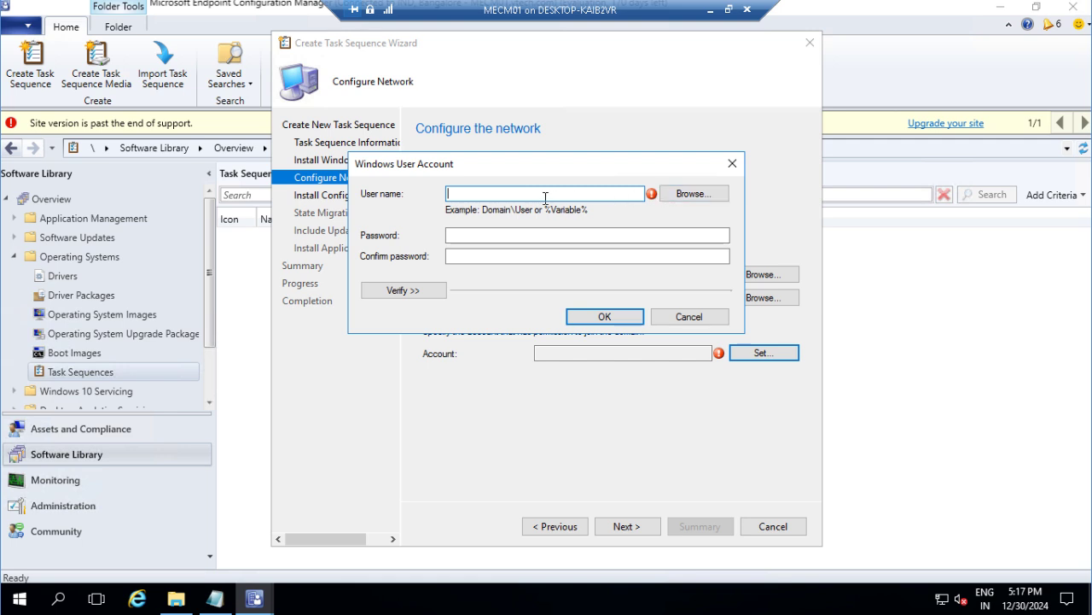
pyautogui.write('sccmadmin')
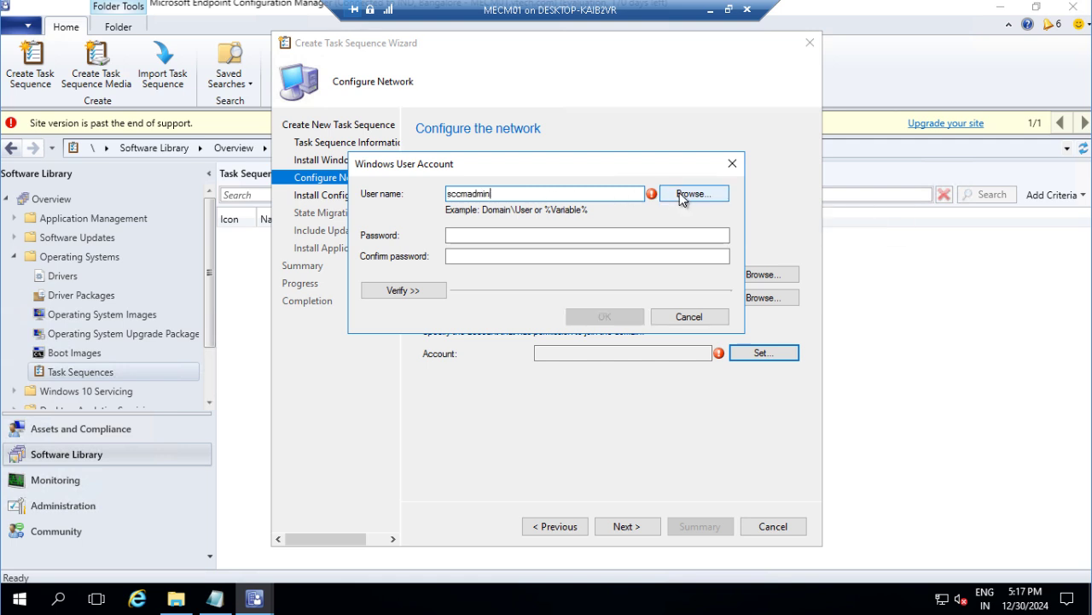
pyautogui.click(679, 194)
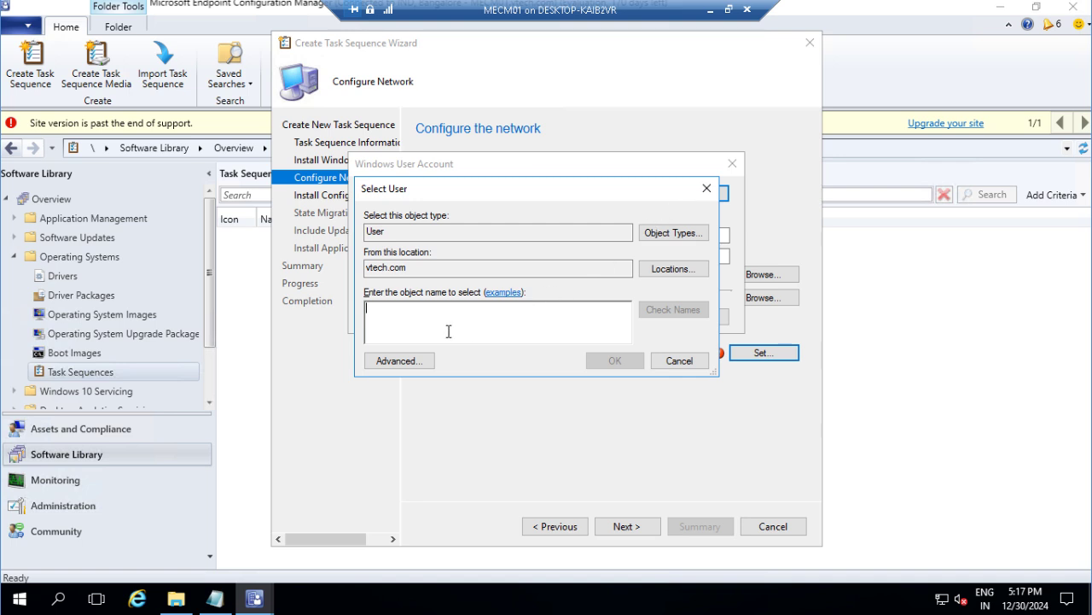
pyautogui.write('sccm')
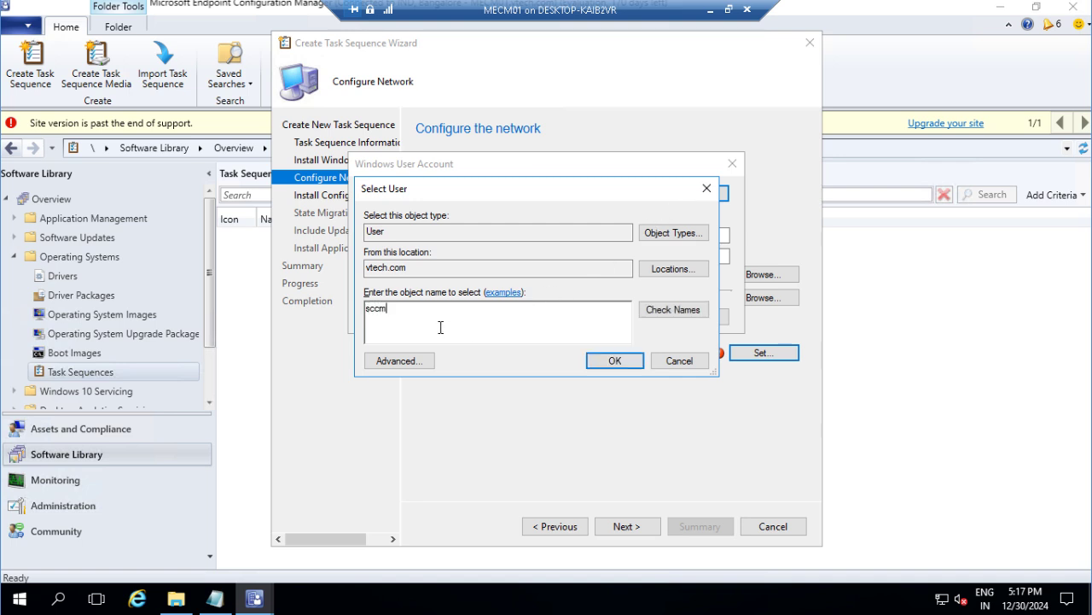
pyautogui.write('admin')
pyautogui.hotkey('ctrl', 'k')
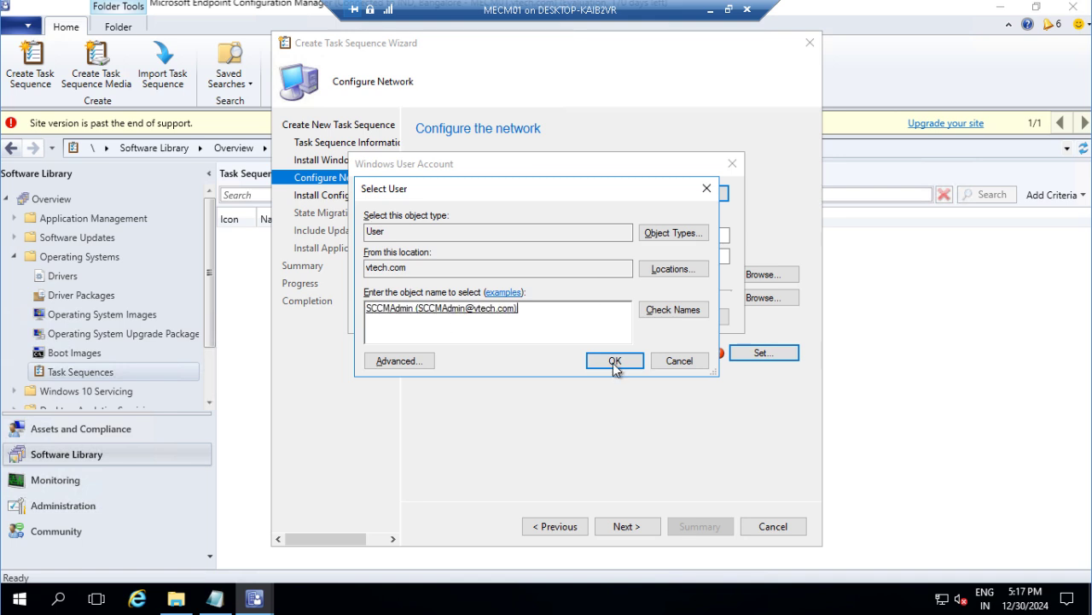
pyautogui.click(616, 361)
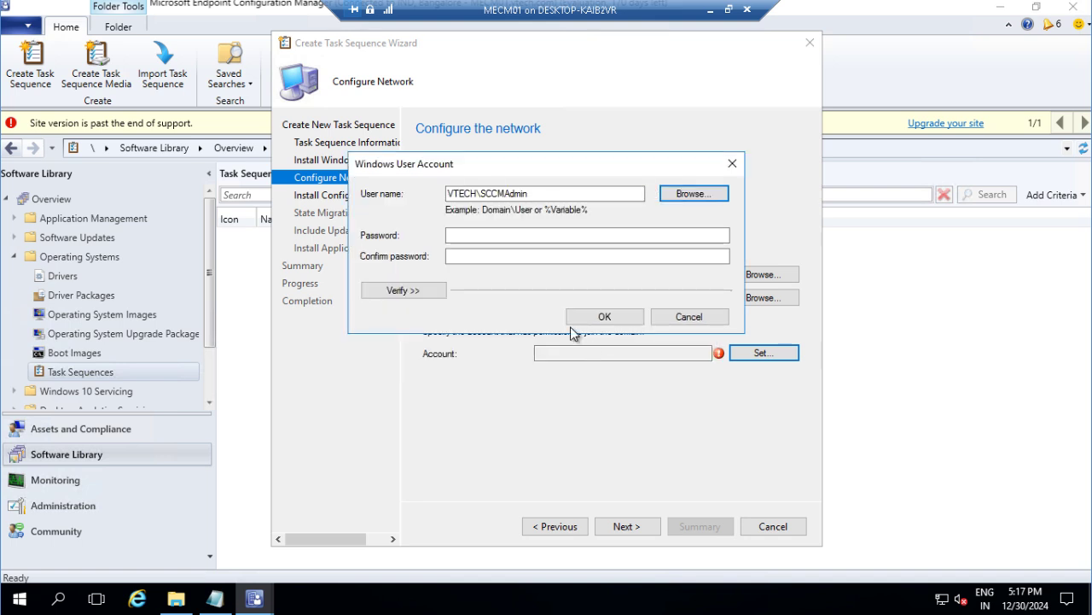
# Step: Enter and confirm the account password, verify the Active Directory connection, and save
pyautogui.click(477, 237)
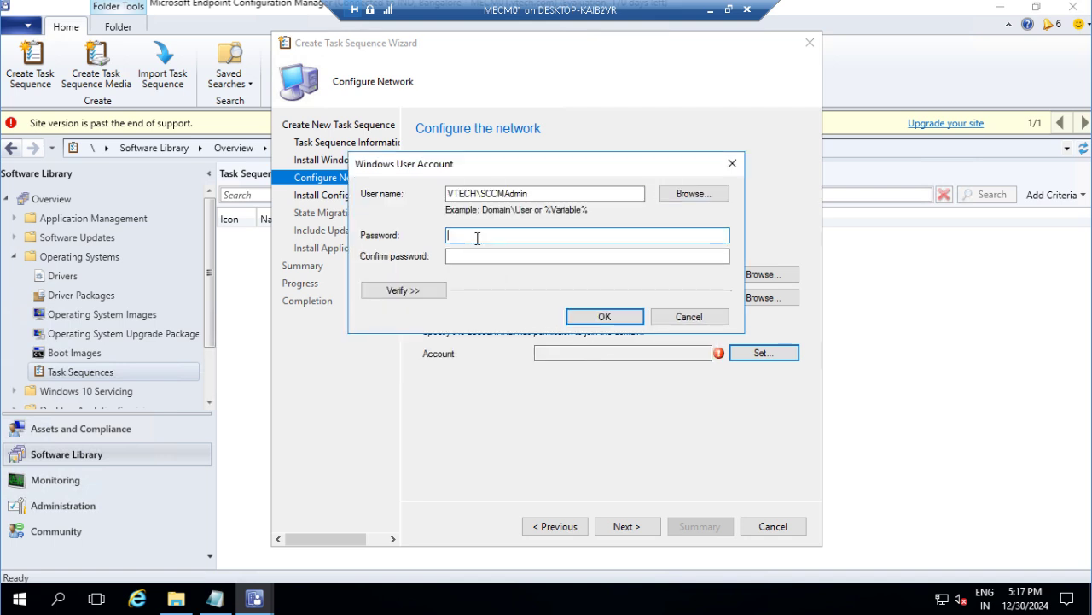
pyautogui.write('••••••')
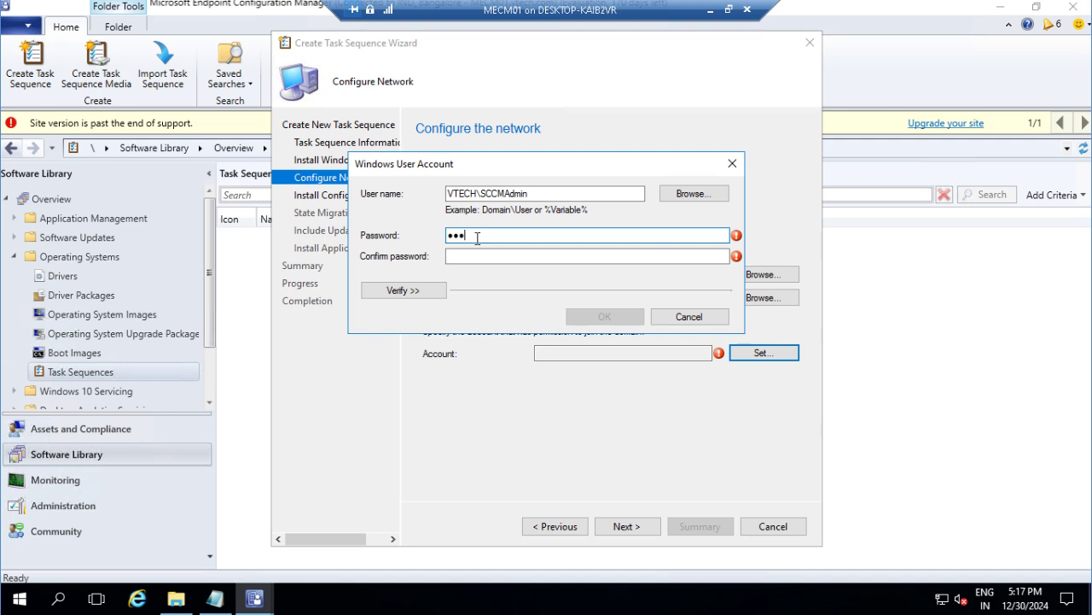
pyautogui.write('•••')
pyautogui.press('Tab')
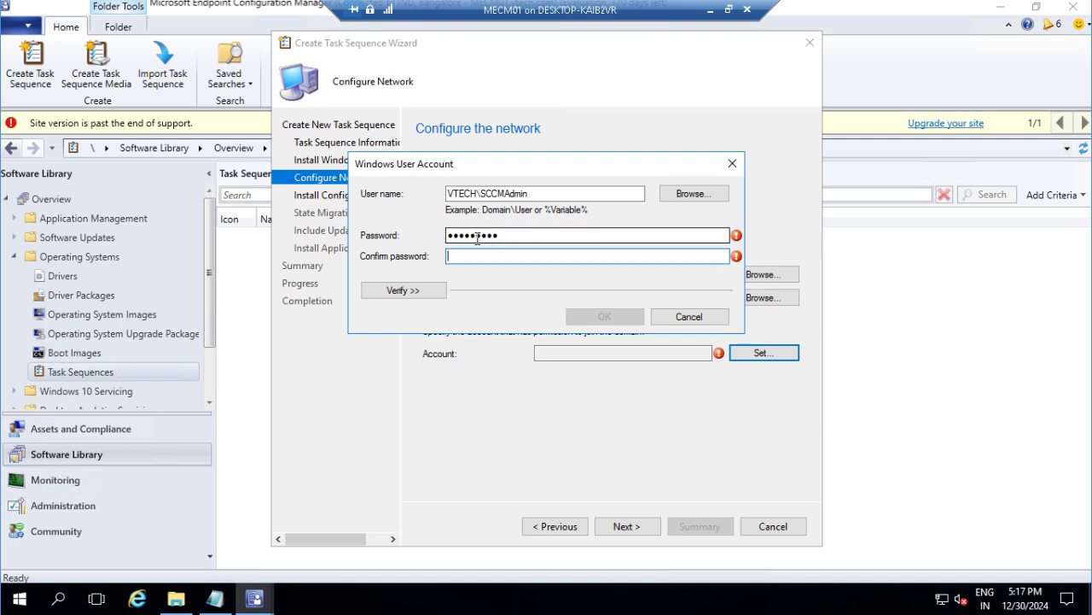
pyautogui.write('•••••••••')
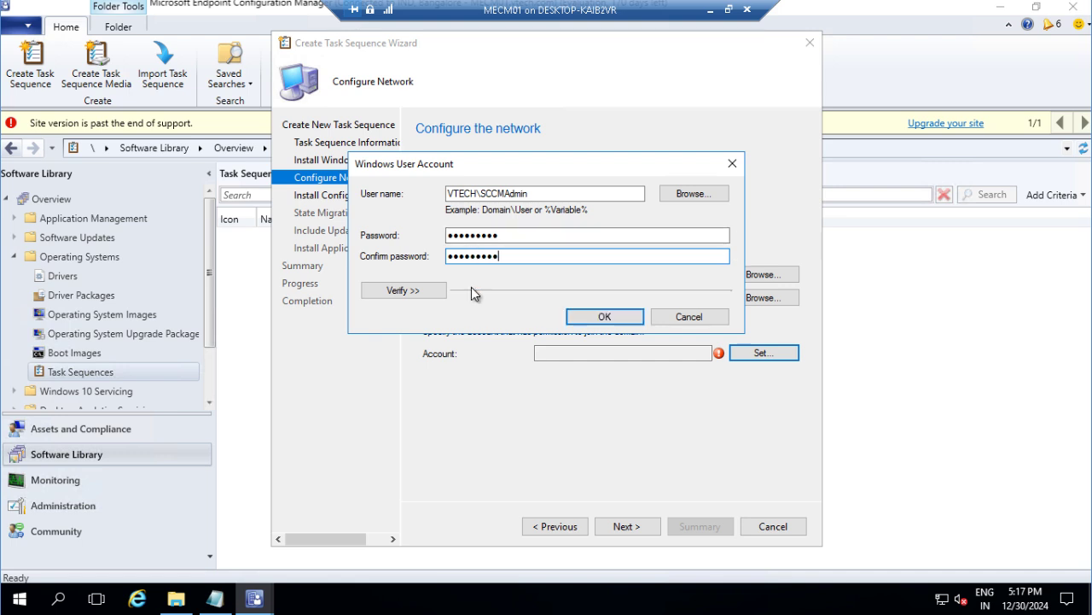
pyautogui.click(394, 292)
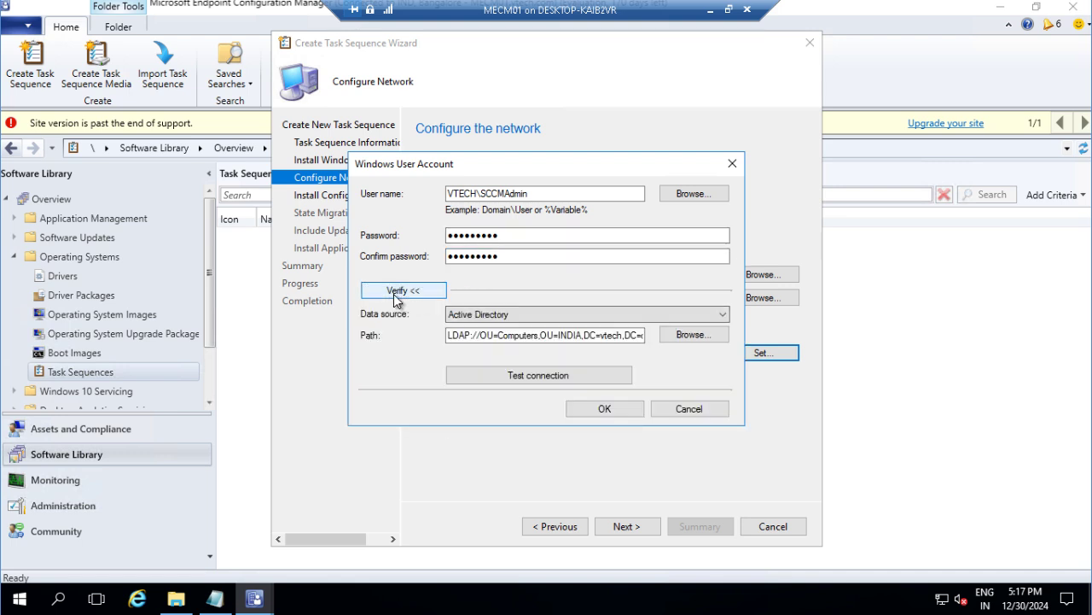
pyautogui.click(583, 375)
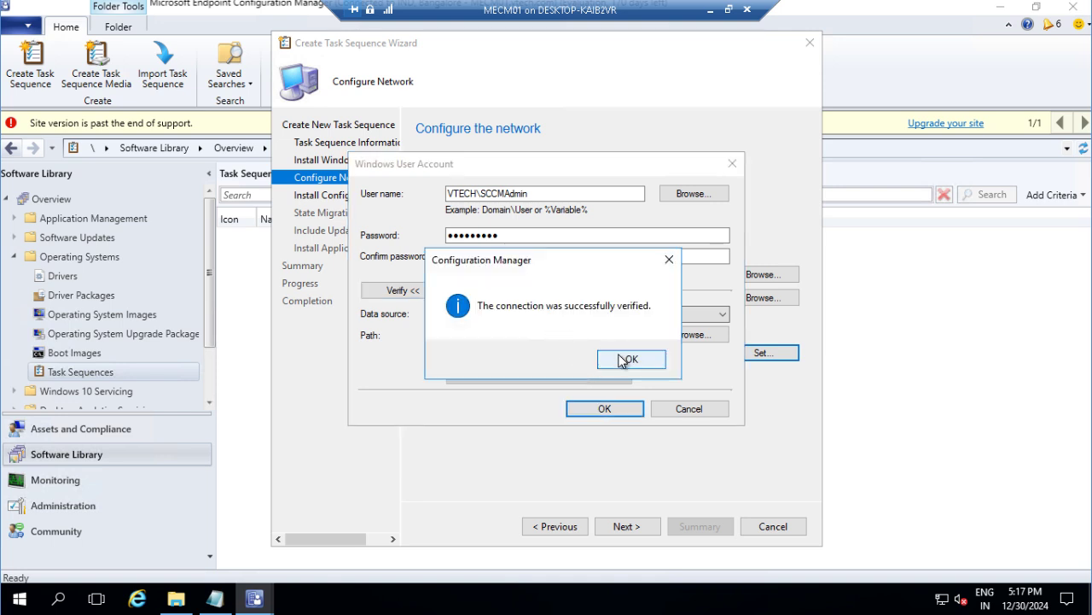
pyautogui.click(625, 358)
pyautogui.click(611, 407)
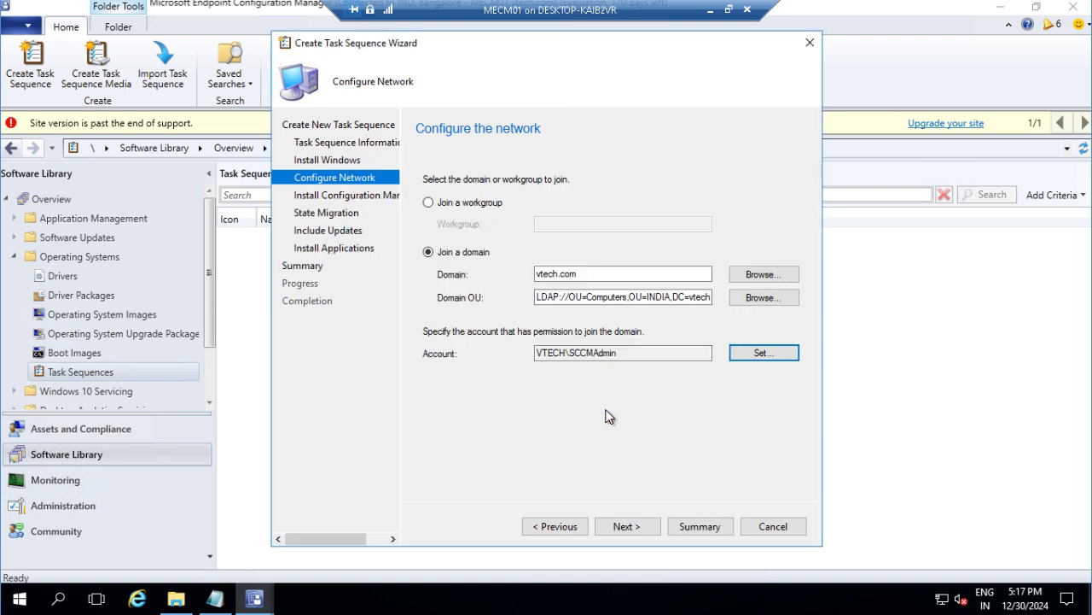
# Step: Keep the default client package and turn off all three state-capture options
pyautogui.click(618, 525)
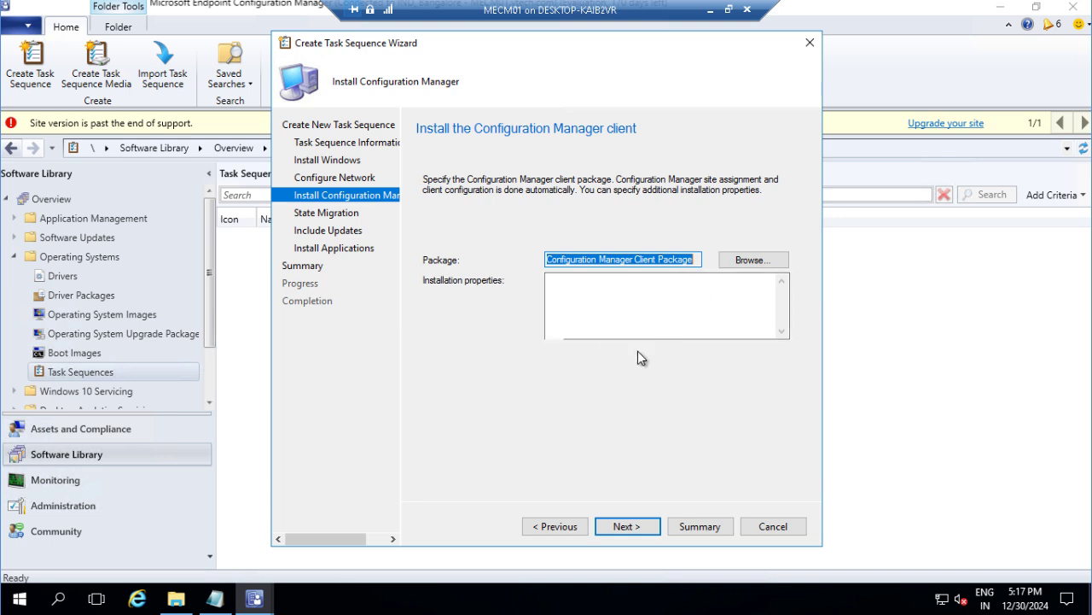
pyautogui.click(628, 526)
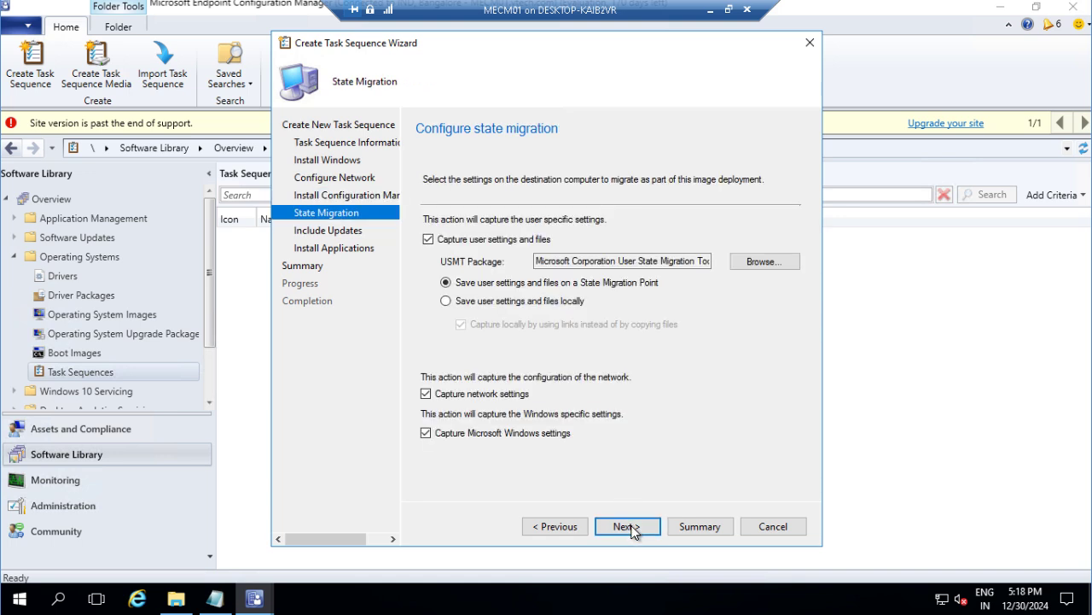
pyautogui.click(444, 242)
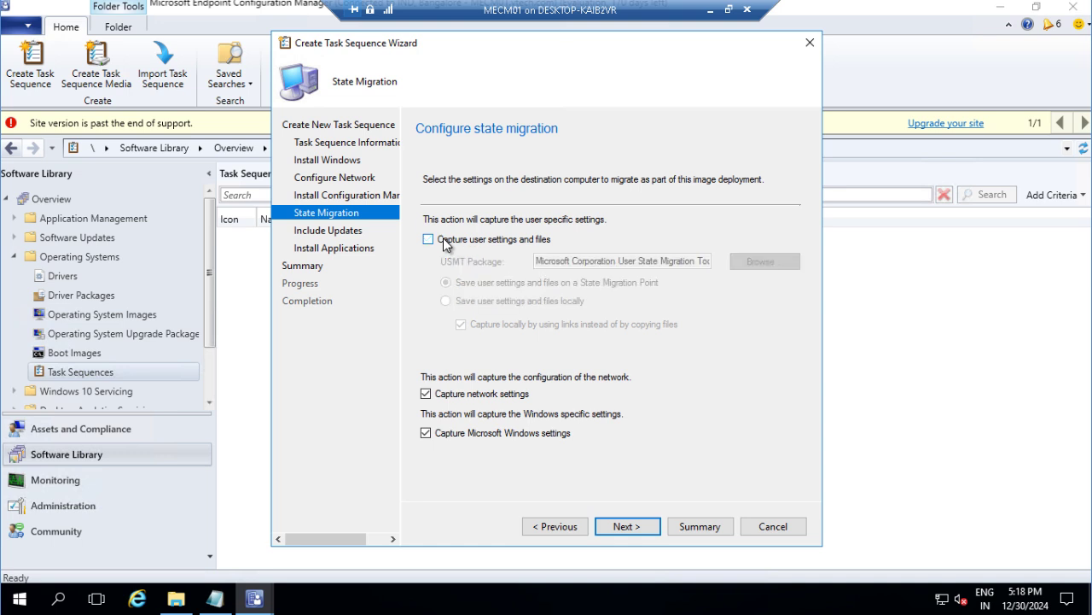
pyautogui.click(426, 395)
pyautogui.click(428, 434)
# Step: Include no software updates and add no applications before the summary
pyautogui.click(623, 527)
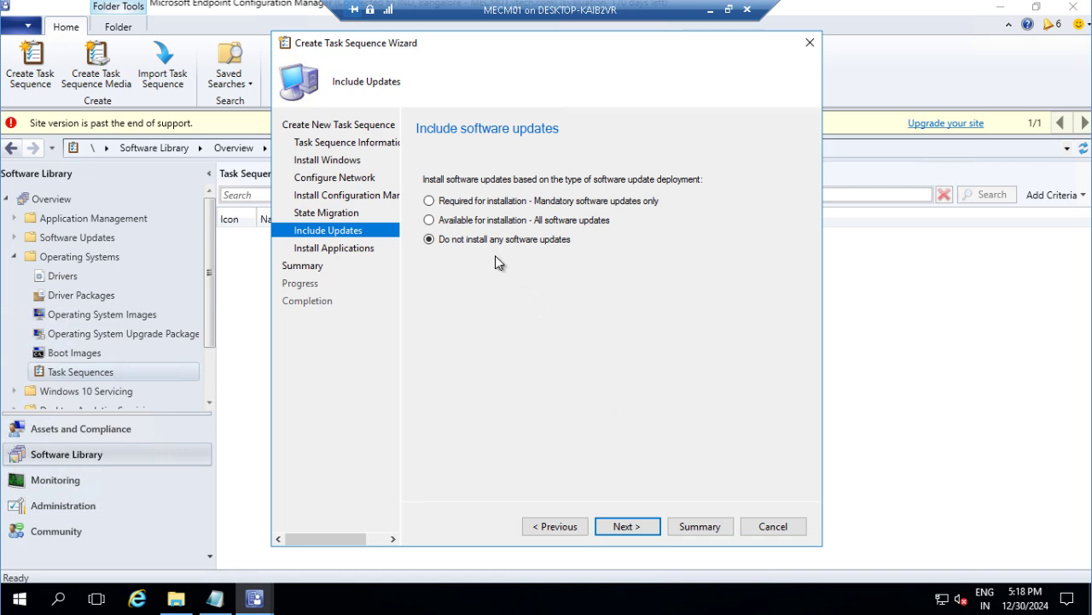
pyautogui.click(628, 527)
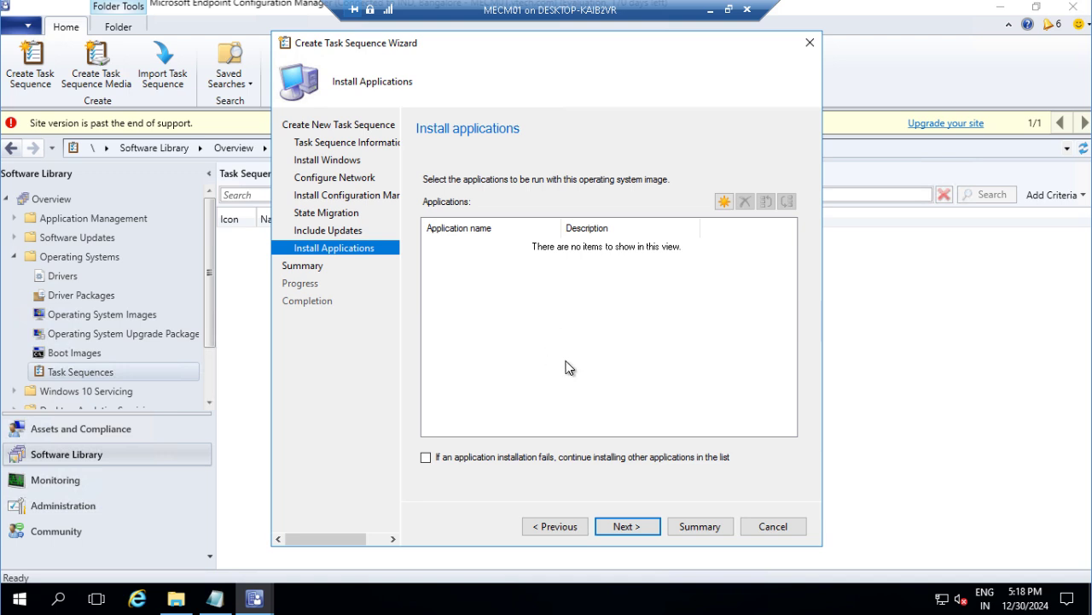
pyautogui.click(723, 202)
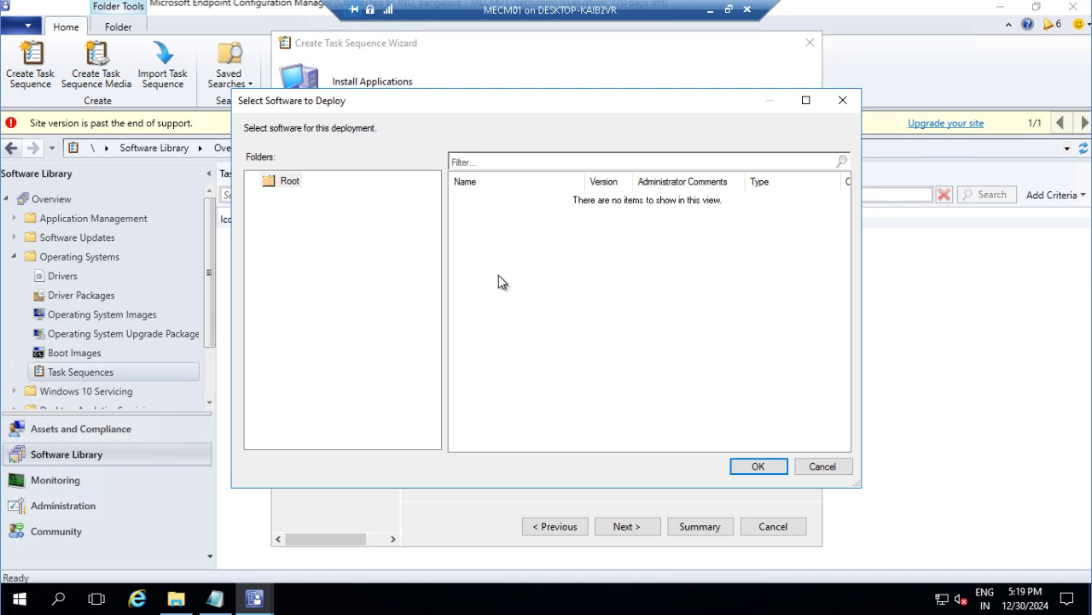
pyautogui.click(822, 466)
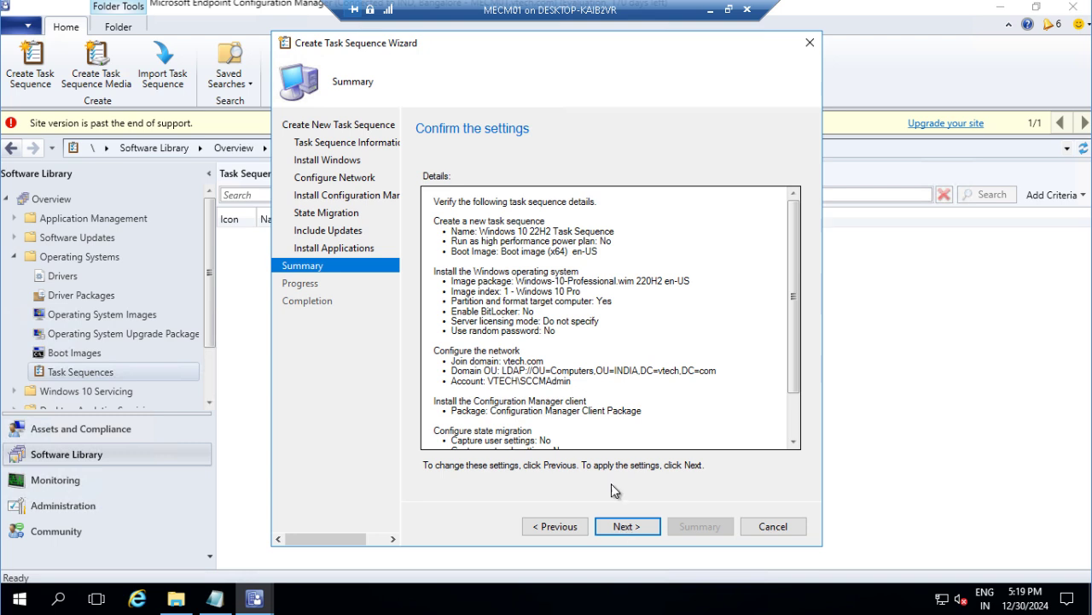
# Step: Create the Windows 10 22H2 Task Sequence, review the completion details, and close the wizard
pyautogui.click(622, 526)
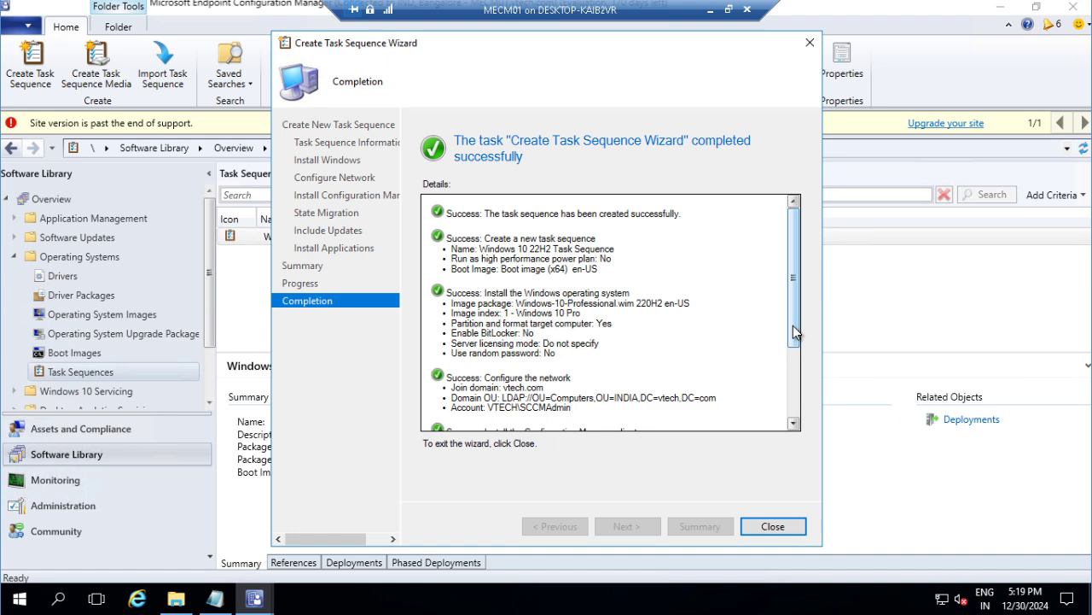
pyautogui.scroll(-3, 792, 325)
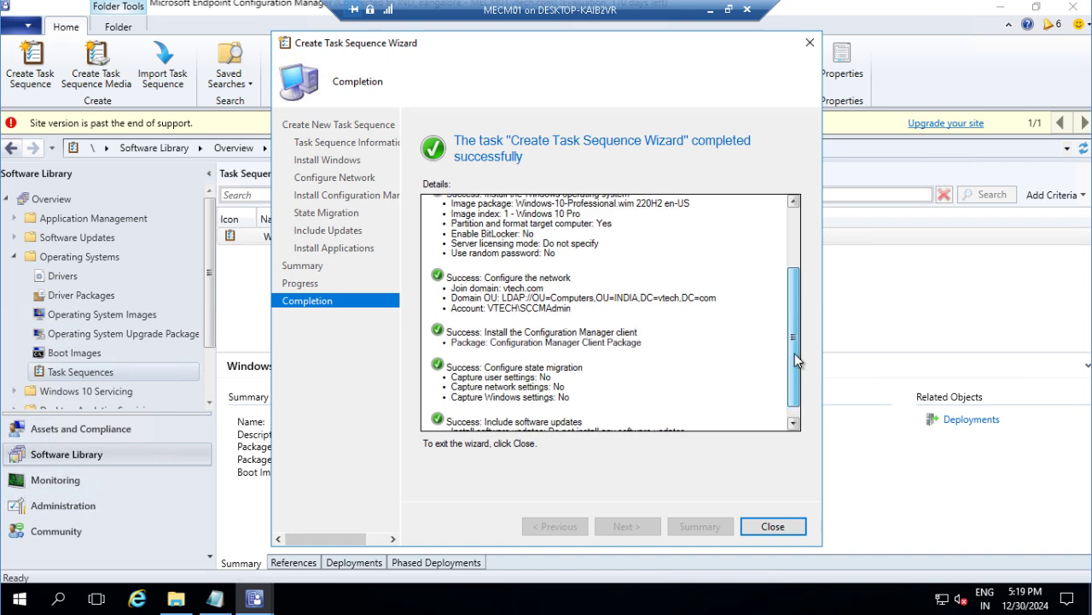
pyautogui.moveTo(795, 353); pyautogui.dragTo(792, 305)
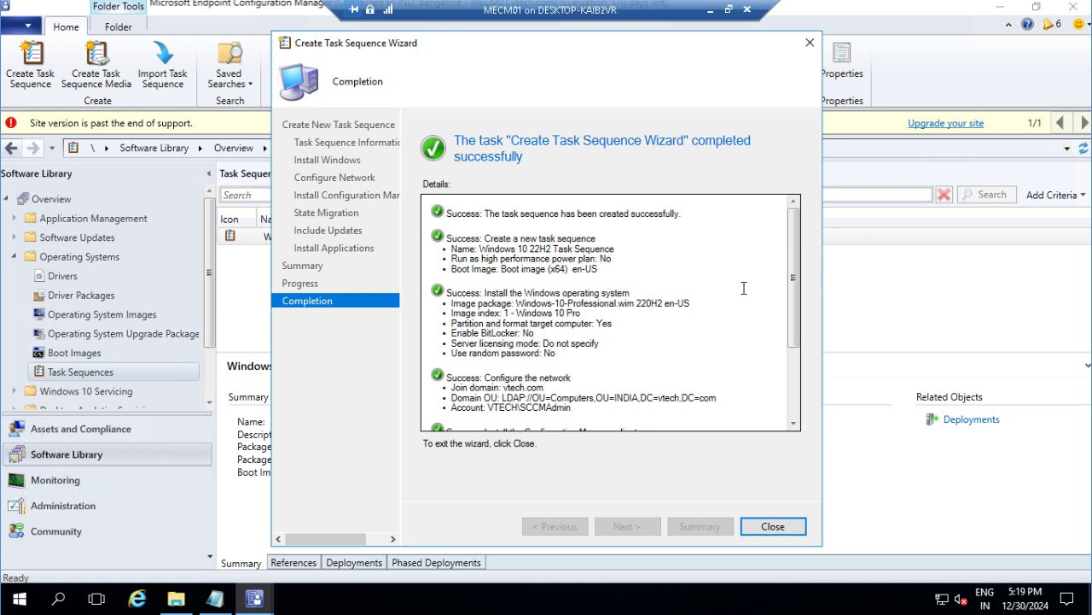
pyautogui.moveTo(794, 298); pyautogui.dragTo(796, 373)
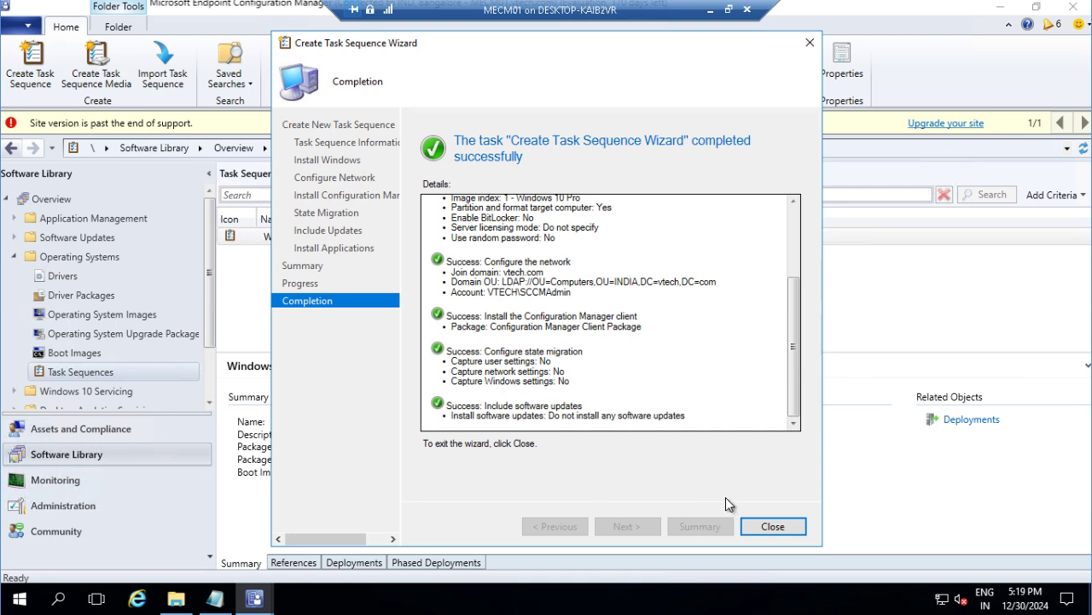
pyautogui.click(772, 525)
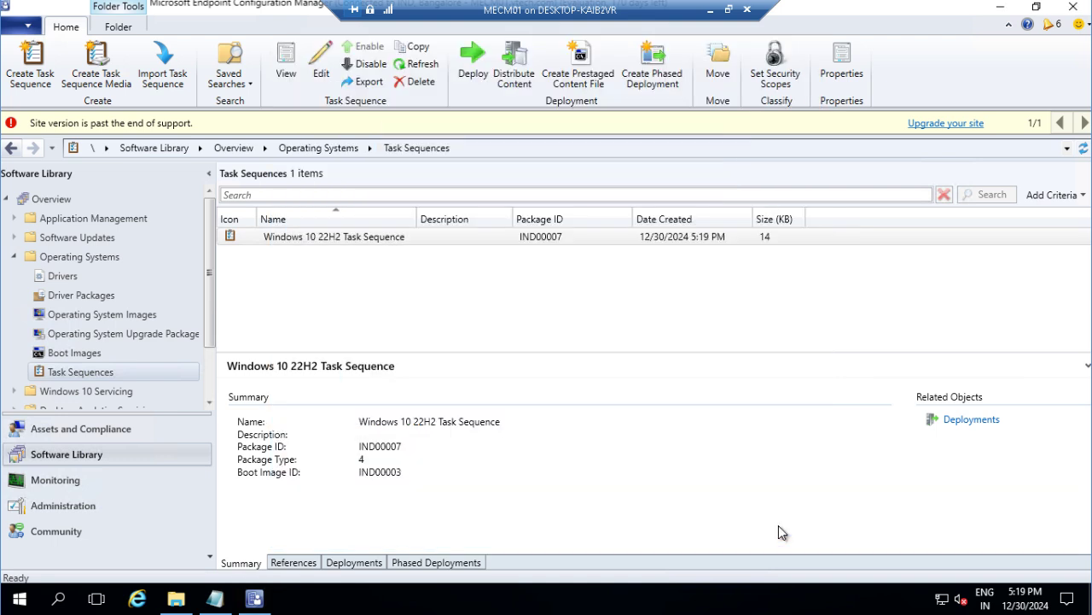
# Step: Review the Windows 10 22H2 Task Sequence's References tab, then bring up its action menu
pyautogui.click(353, 239)
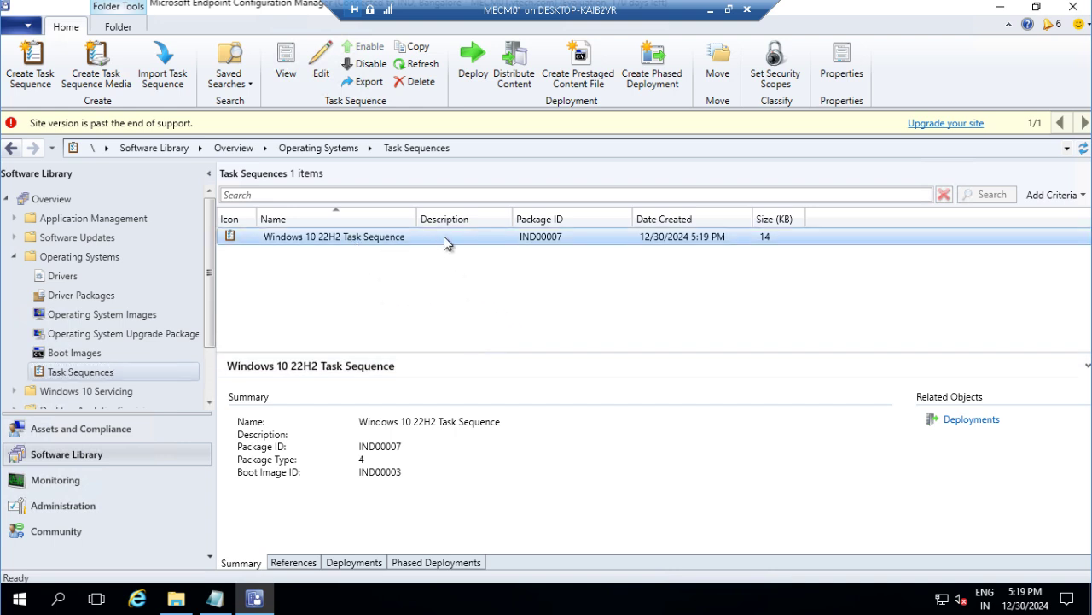
pyautogui.click(294, 562)
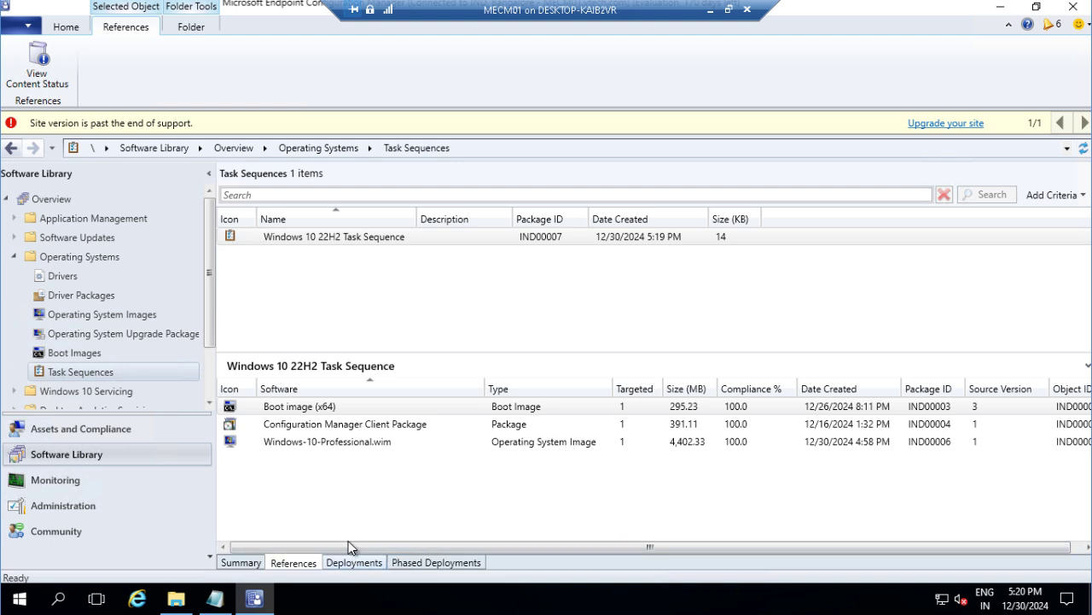
pyautogui.click(334, 514)
pyautogui.click(245, 564)
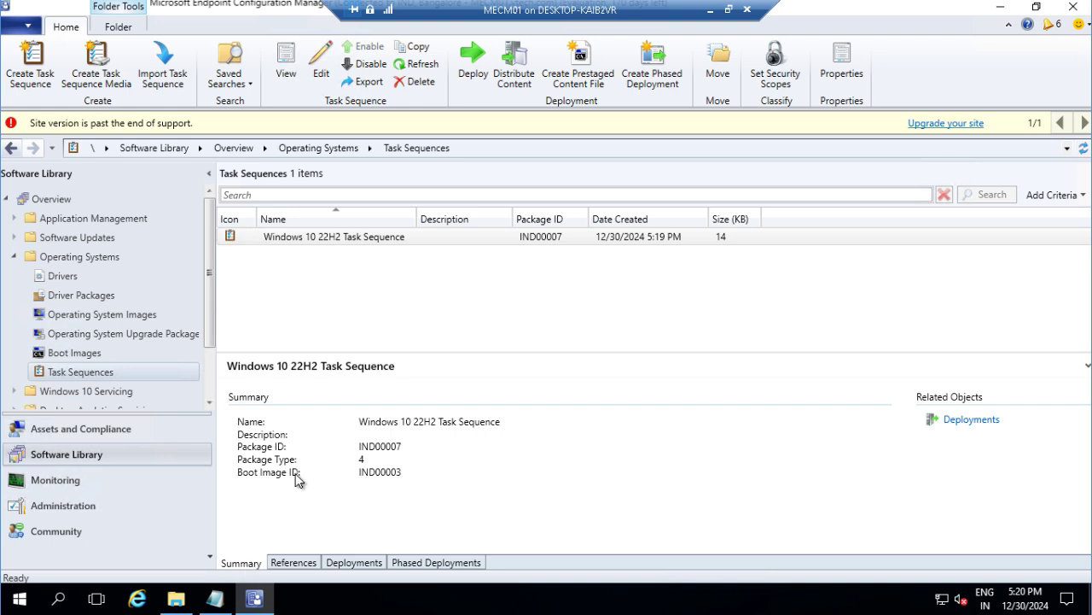
pyautogui.click(328, 238)
pyautogui.rightClick(327, 237)
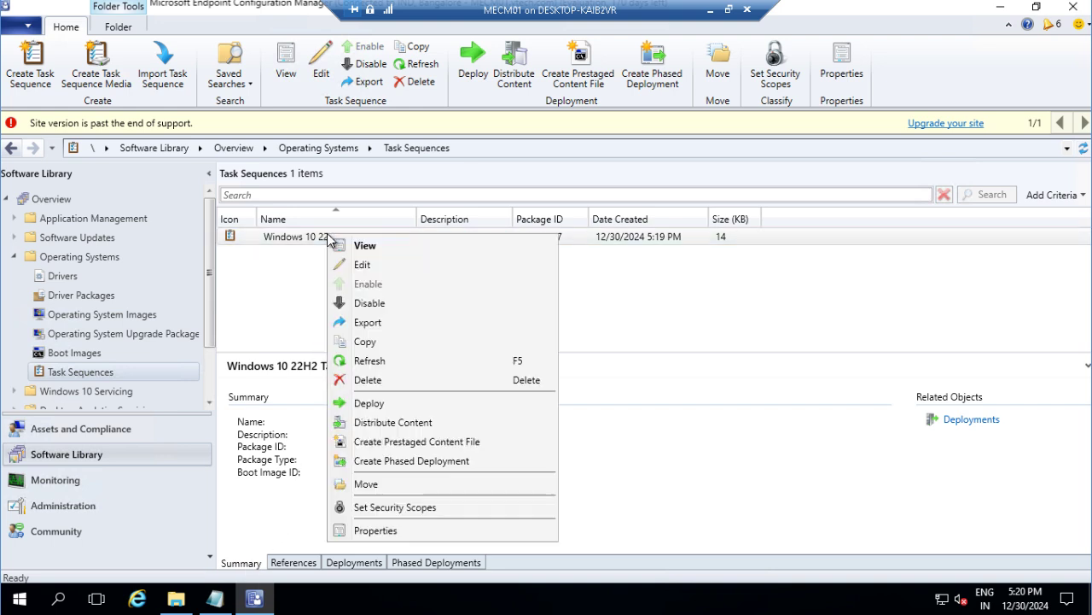
# Step: Deploy the Windows 10 22H2 Task Sequence to the All Unknown Computers collection, past the high-risk warning
pyautogui.click(404, 406)
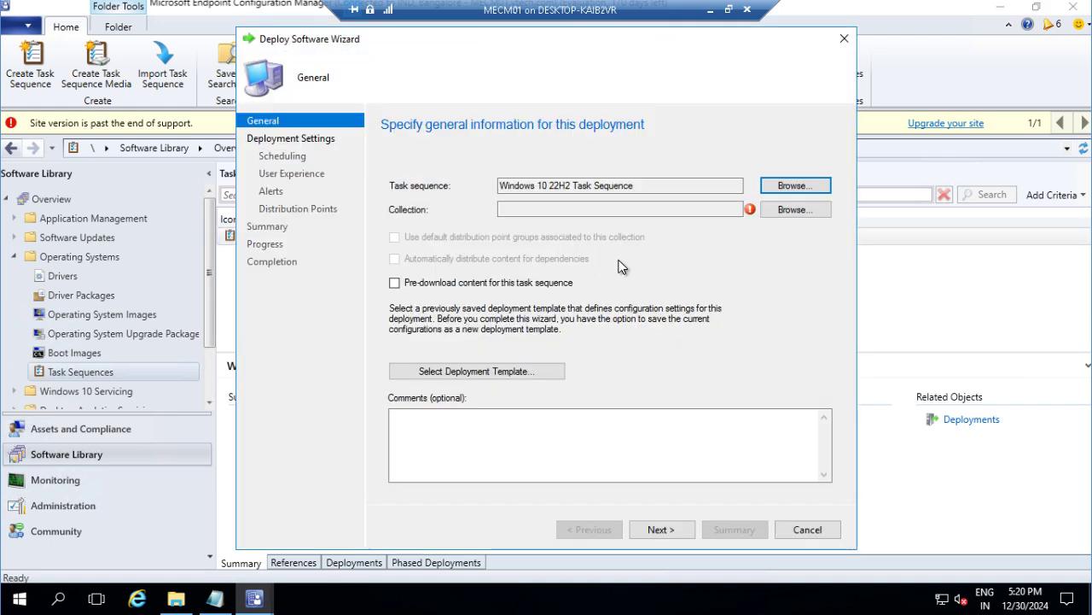
pyautogui.click(789, 210)
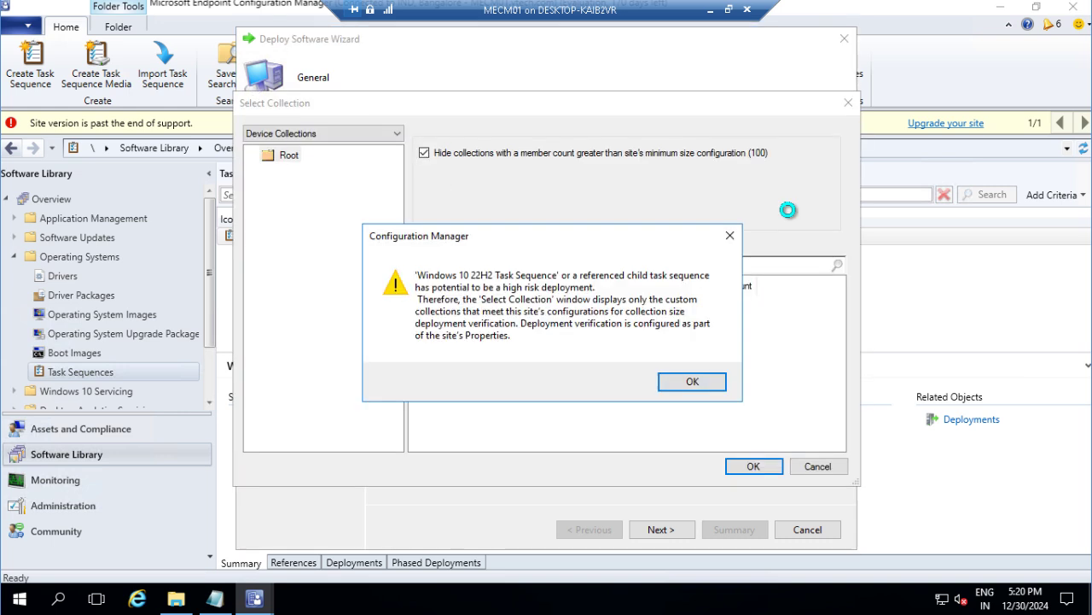
pyautogui.click(691, 382)
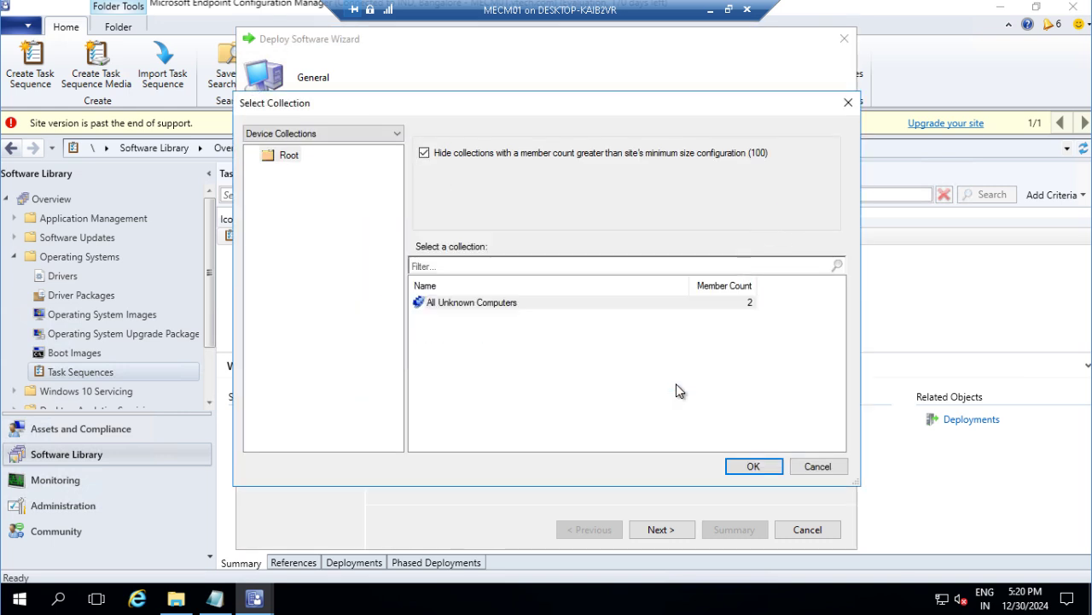
pyautogui.click(490, 304)
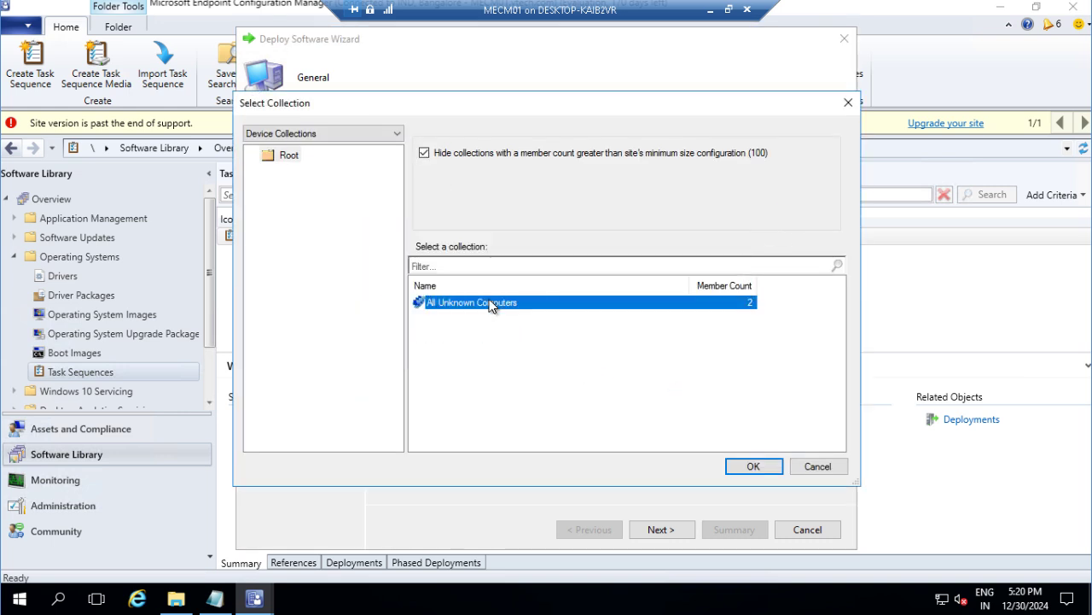
pyautogui.click(753, 467)
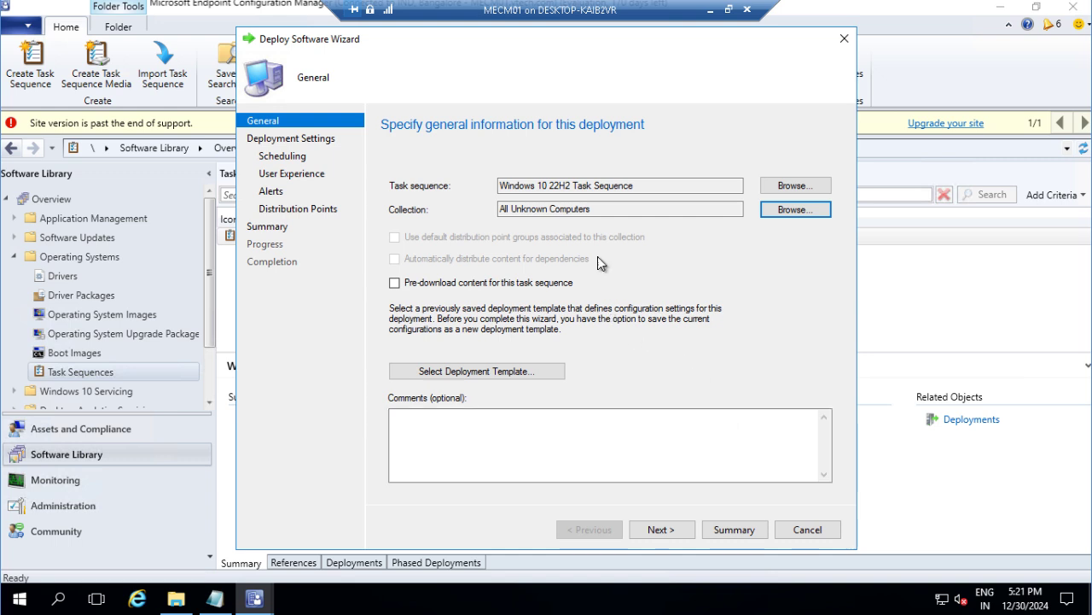
pyautogui.click(652, 530)
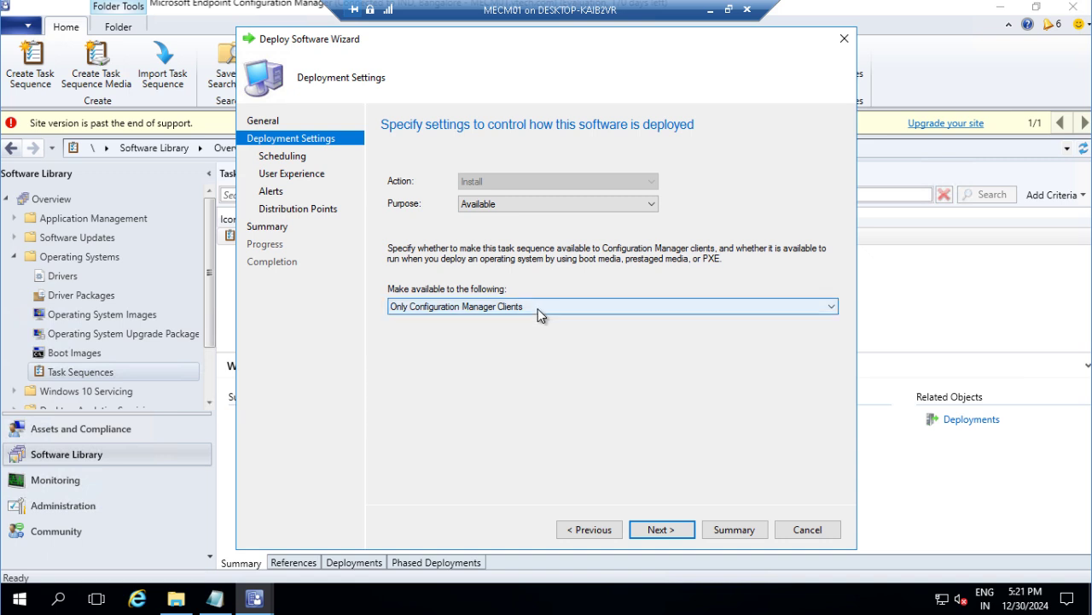
# Step: Make the deployment available only to media and PXE and enable its availability schedule
pyautogui.click(538, 308)
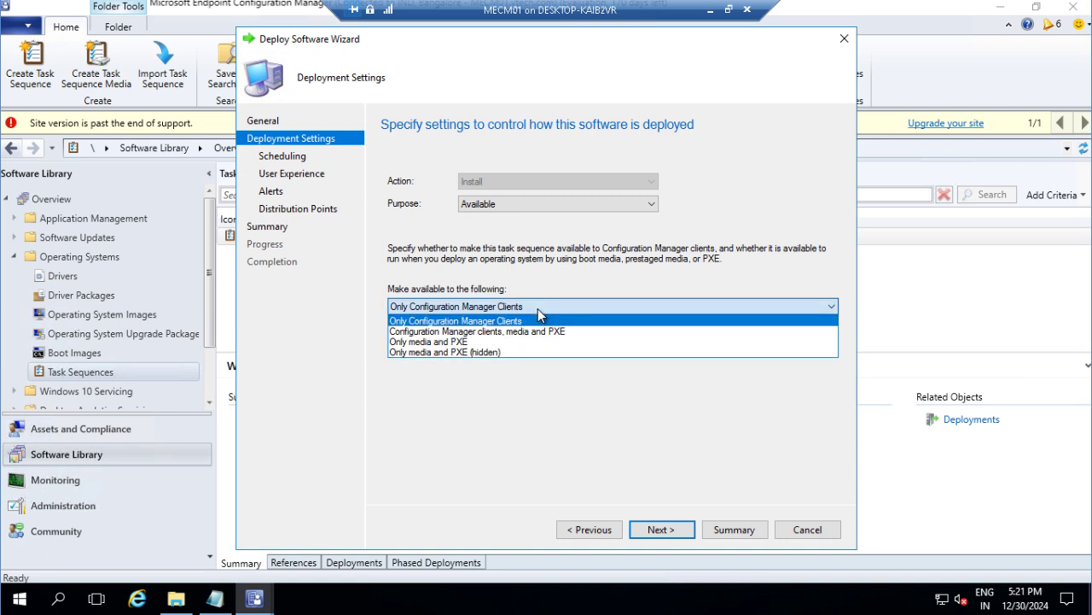
pyautogui.click(485, 343)
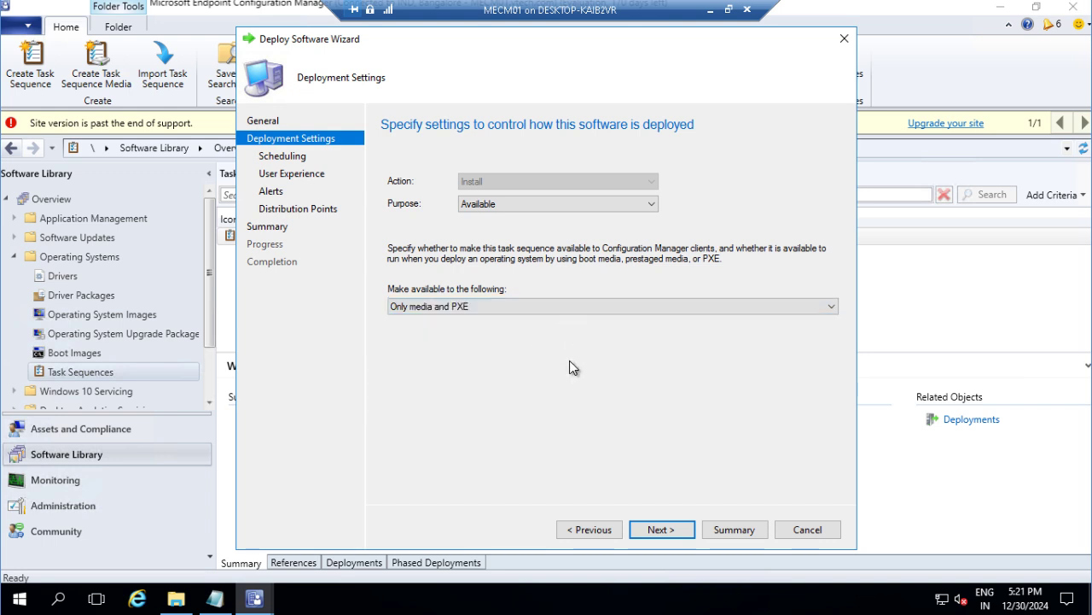
pyautogui.click(658, 530)
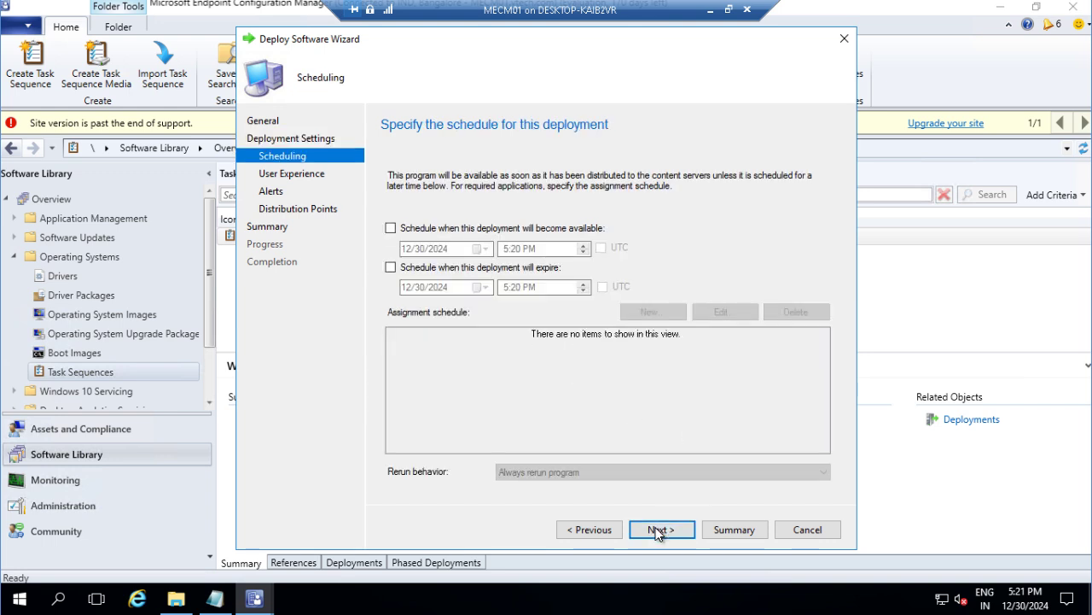
pyautogui.click(427, 228)
# Step: Keep the 12/30/2024 5:20 PM availability time and leave the deployment without an expiry
pyautogui.click(407, 268)
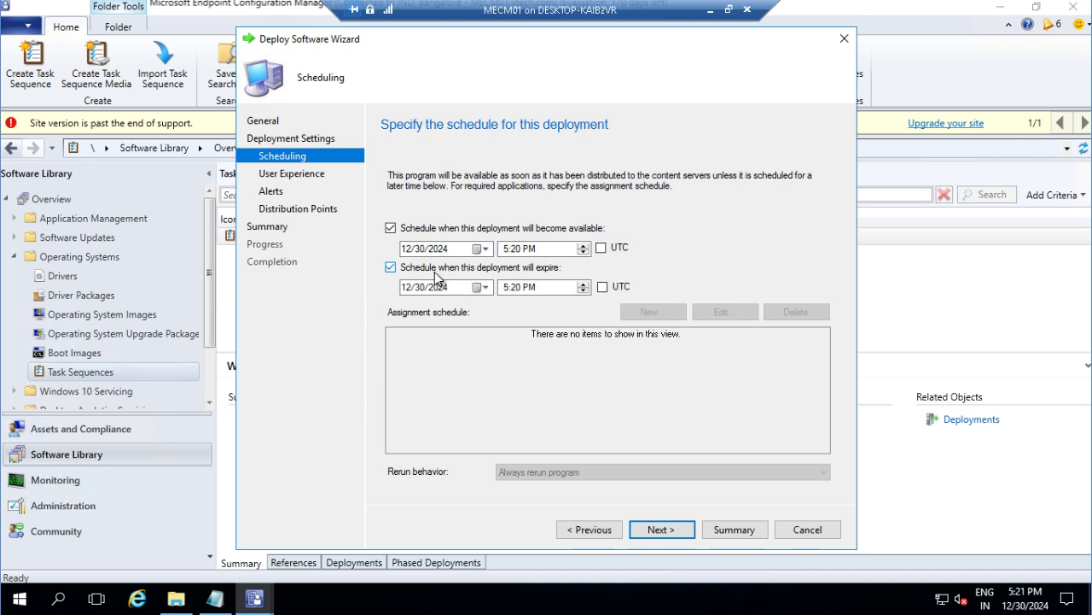
pyautogui.click(391, 267)
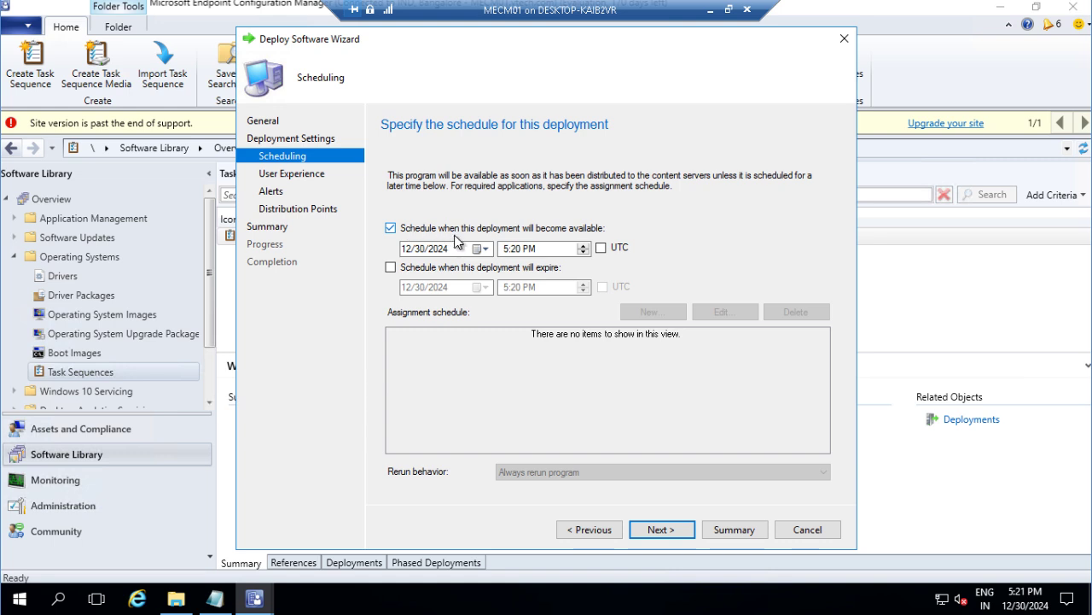
pyautogui.click(654, 528)
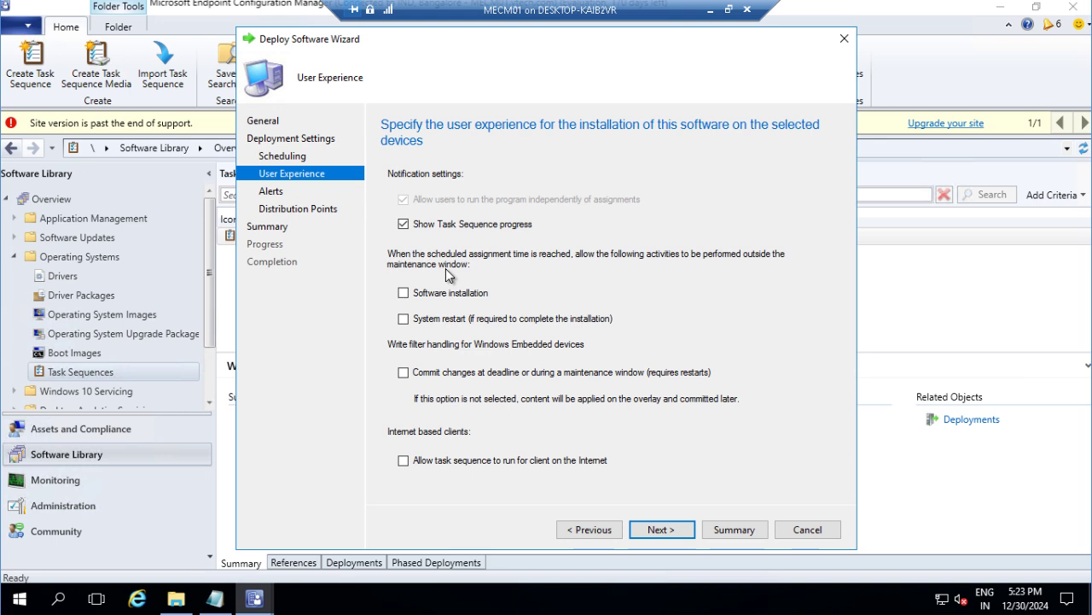
# Step: Leave software installation and system restarts outside maintenance windows off, with task sequence progress shown
pyautogui.click(408, 299)
pyautogui.click(408, 298)
pyautogui.click(402, 324)
pyautogui.click(659, 530)
# Step: Keep 'Download content locally when needed' and allow neighbor and default site boundary group distribution points
pyautogui.click(659, 530)
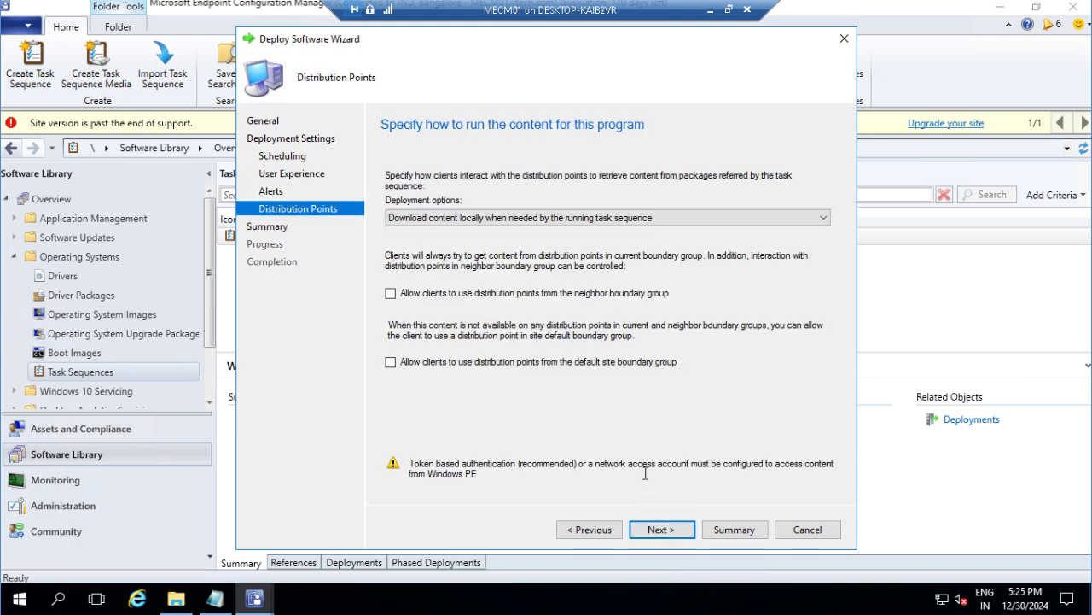
pyautogui.click(588, 218)
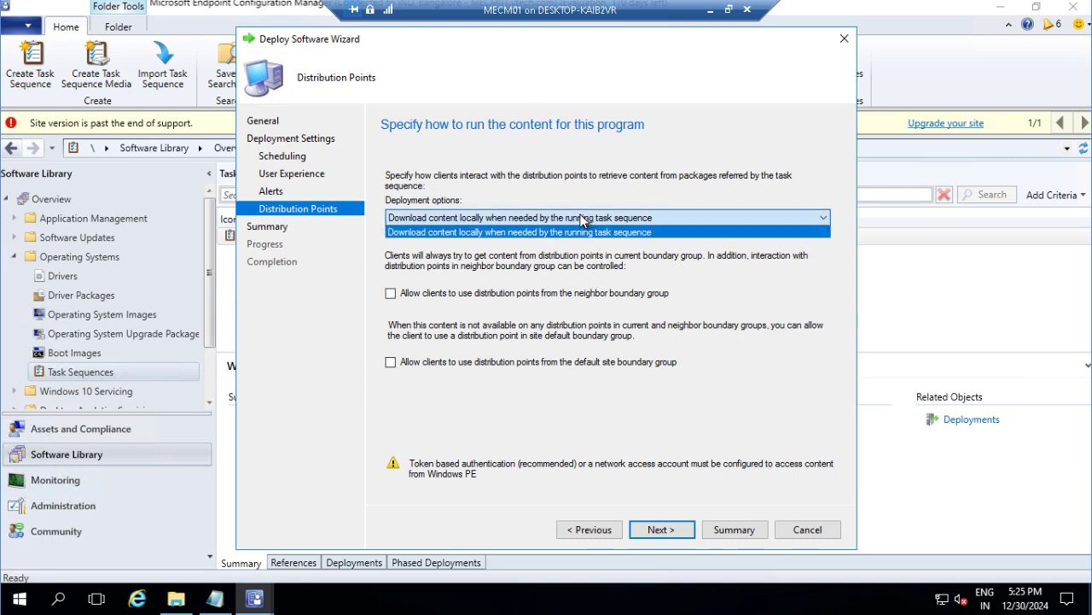
pyautogui.click(579, 215)
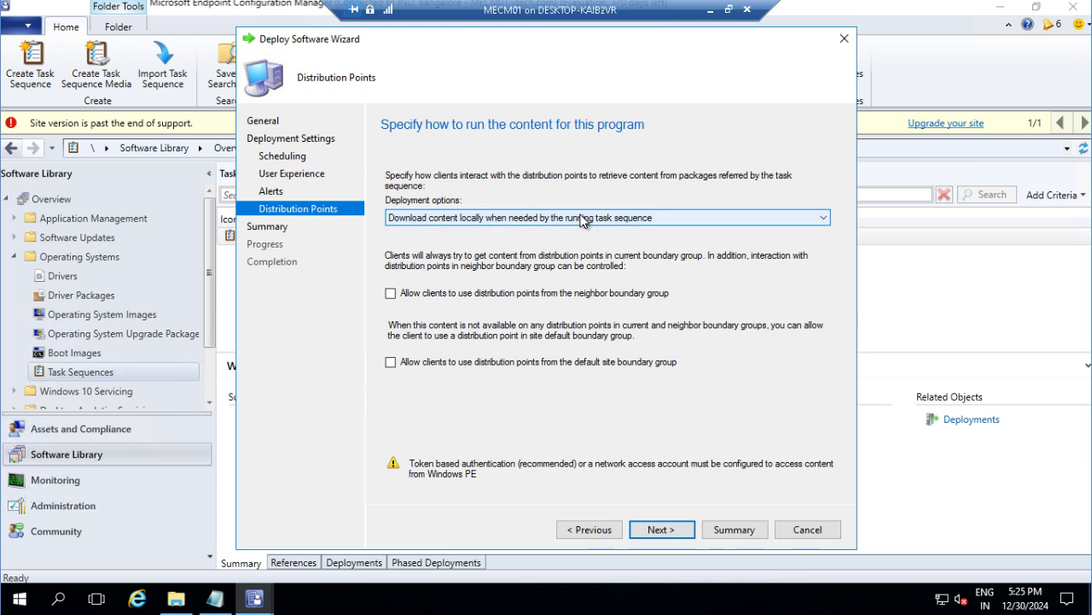
pyautogui.click(480, 296)
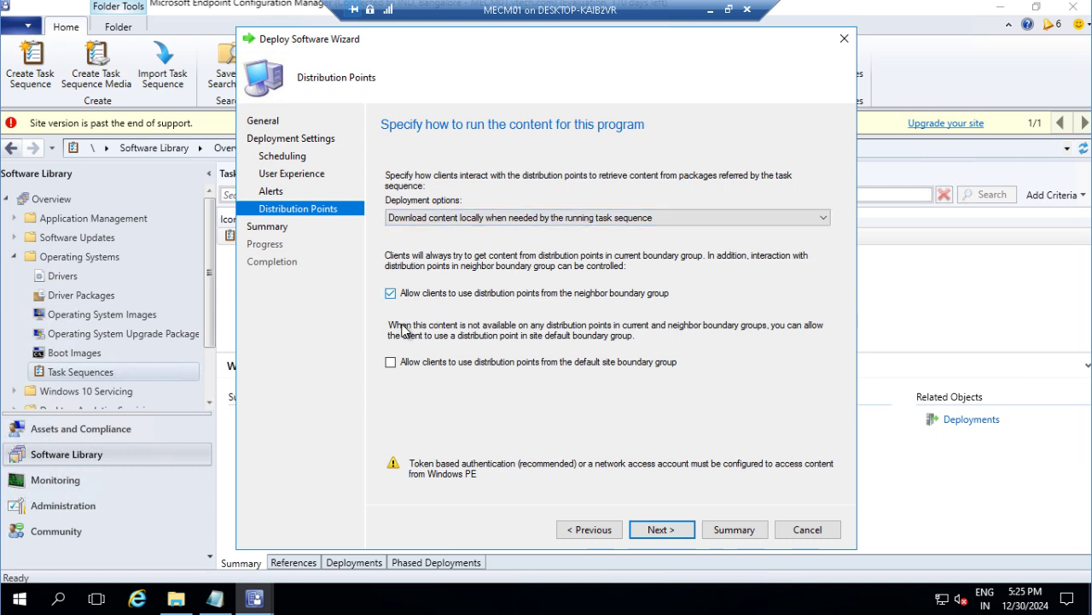
pyautogui.click(391, 364)
pyautogui.click(659, 536)
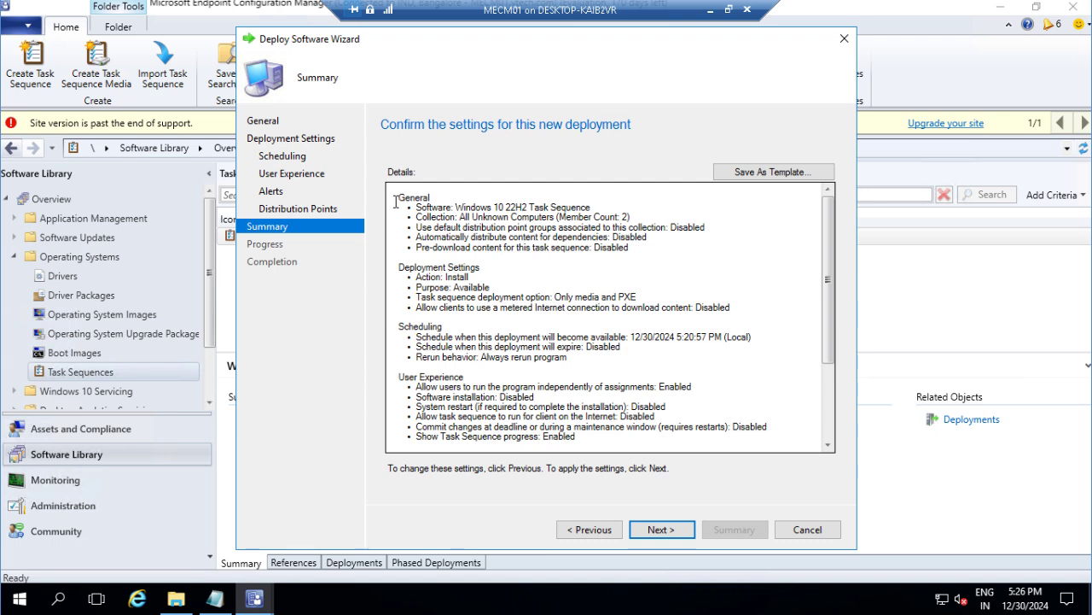
pyautogui.moveTo(396, 201); pyautogui.dragTo(590, 202)
pyautogui.moveTo(458, 217); pyautogui.dragTo(636, 218)
pyautogui.moveTo(434, 227); pyautogui.dragTo(666, 227)
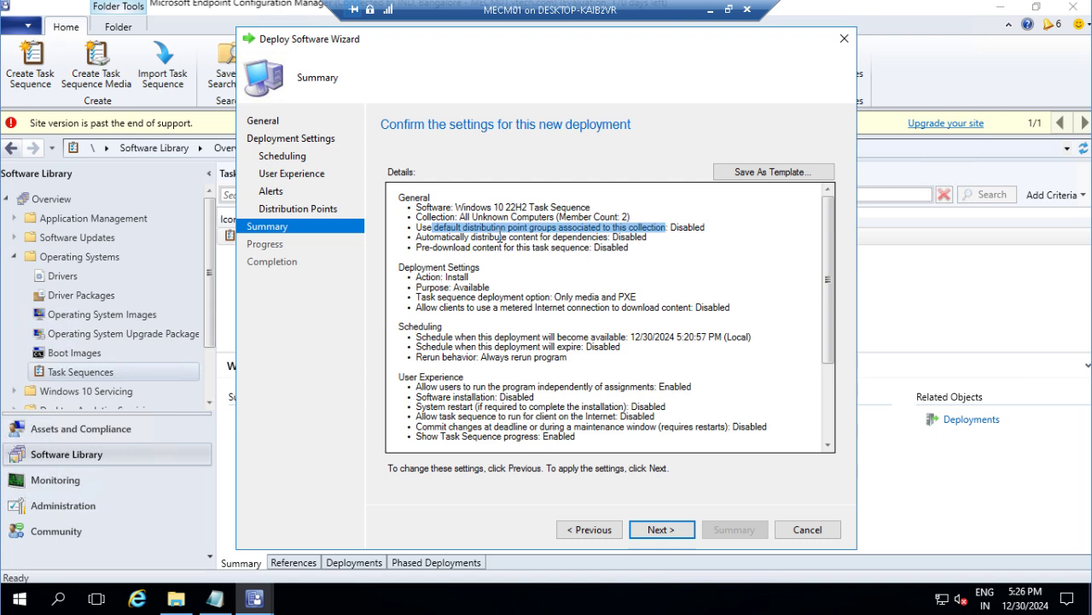
pyautogui.moveTo(501, 237); pyautogui.dragTo(649, 236)
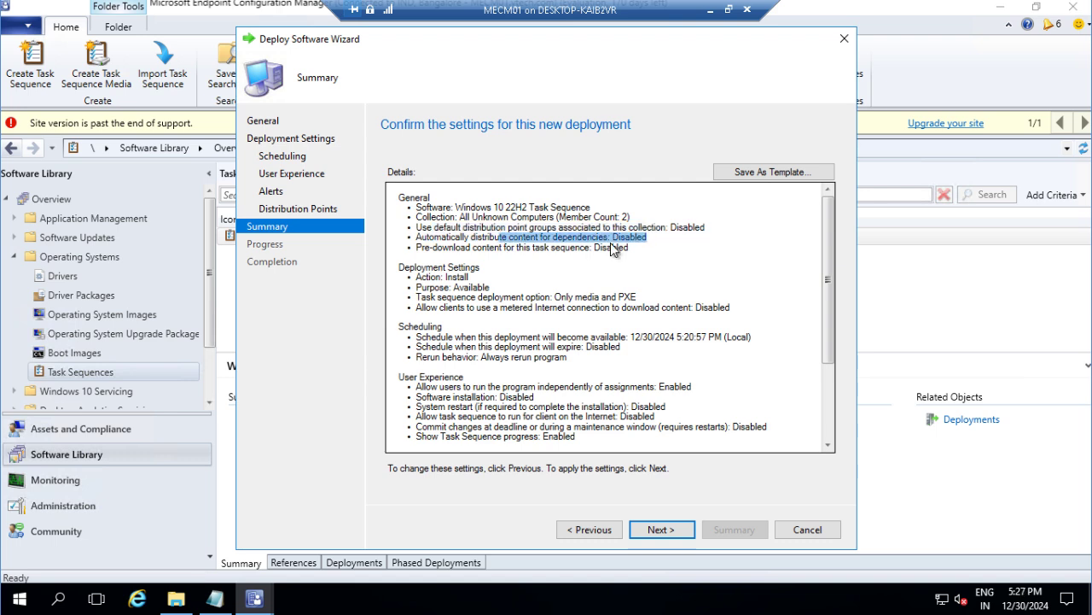
pyautogui.moveTo(524, 246); pyautogui.dragTo(646, 248)
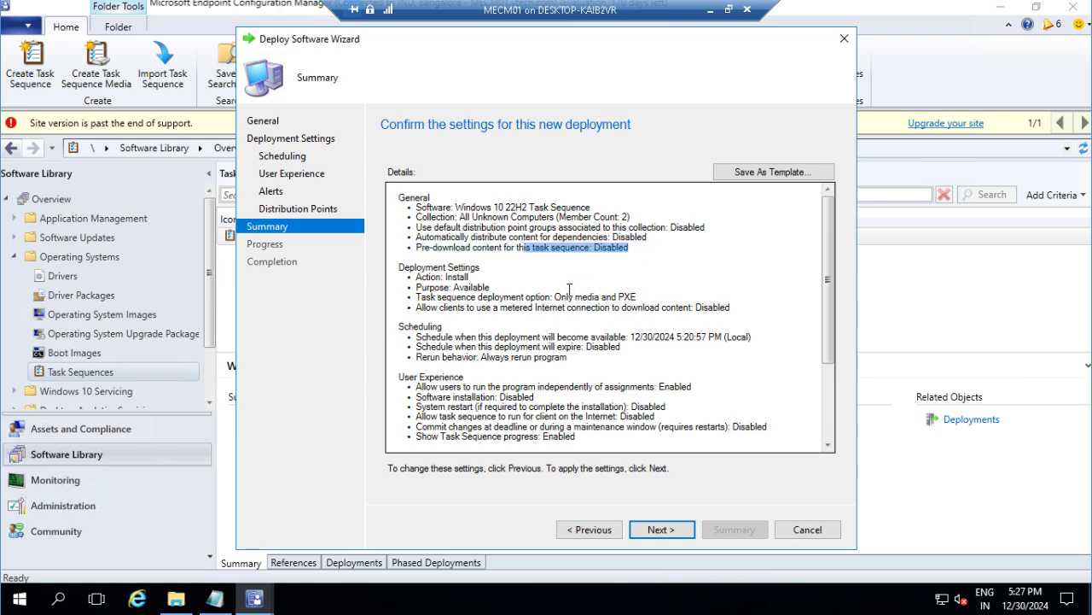
pyautogui.moveTo(426, 268); pyautogui.dragTo(641, 293)
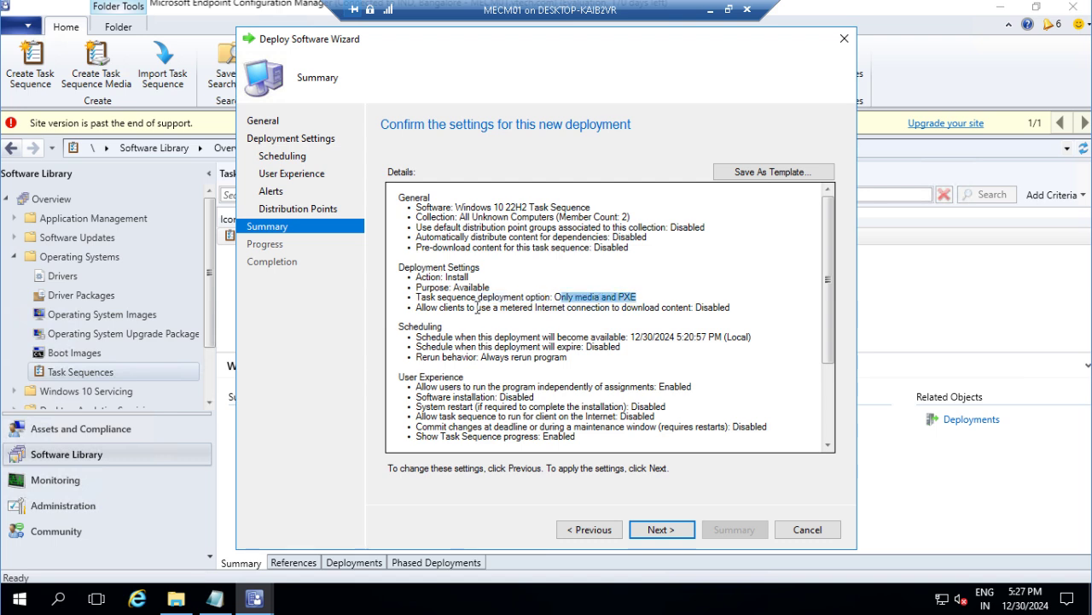
pyautogui.moveTo(405, 327); pyautogui.dragTo(614, 335)
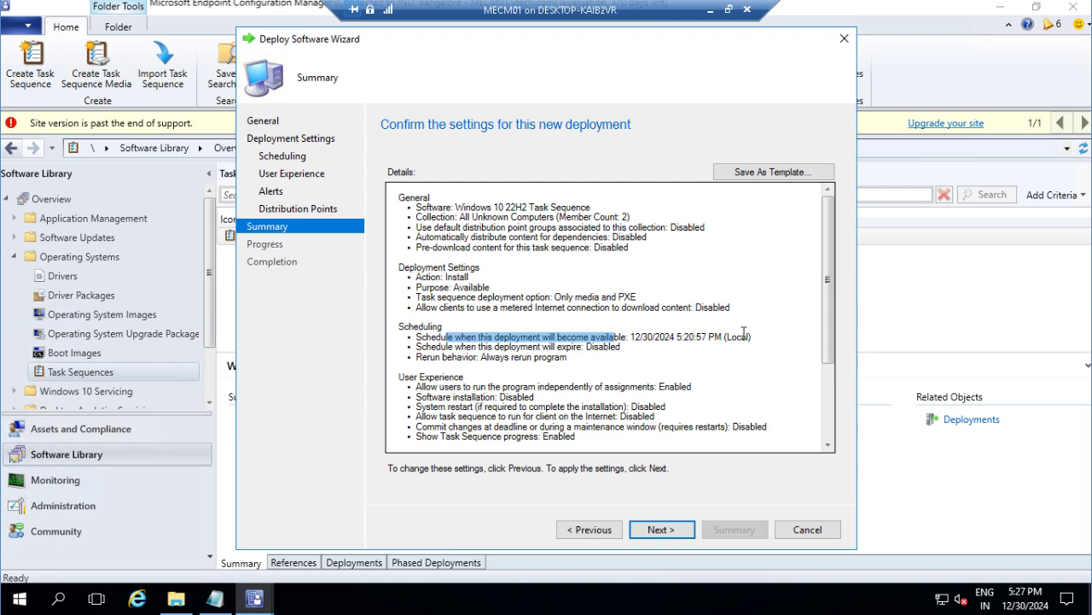
pyautogui.moveTo(467, 347); pyautogui.dragTo(594, 349)
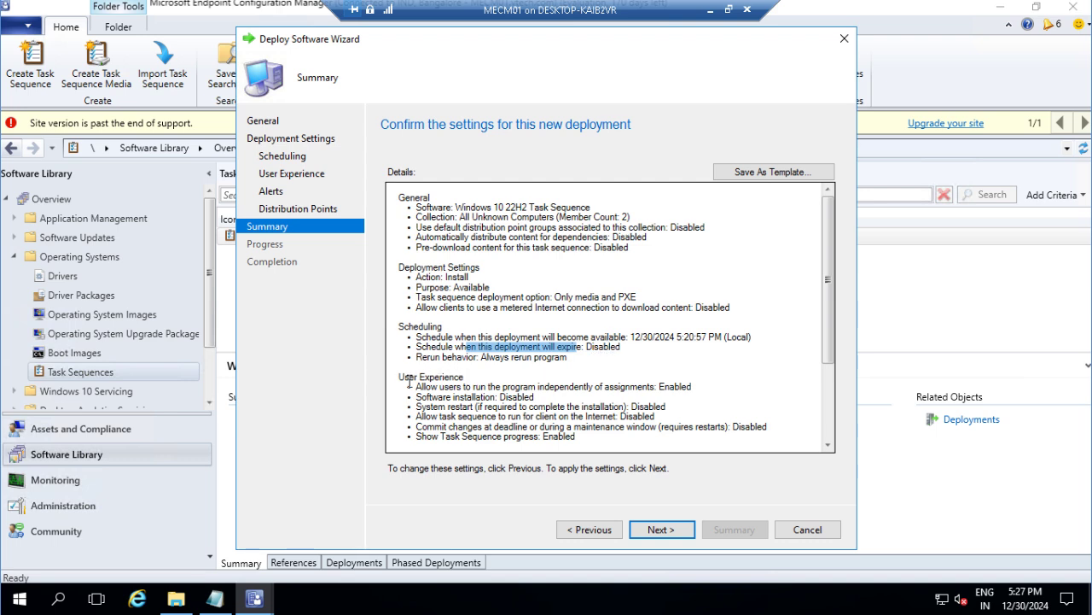
pyautogui.moveTo(405, 377); pyautogui.dragTo(437, 376)
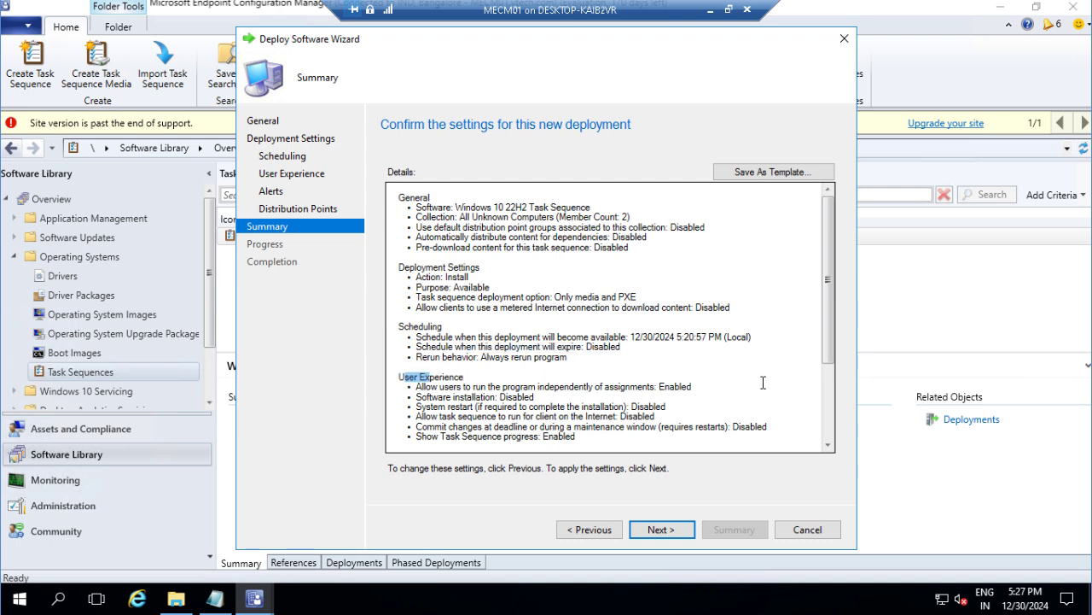
pyautogui.moveTo(831, 343); pyautogui.dragTo(832, 410)
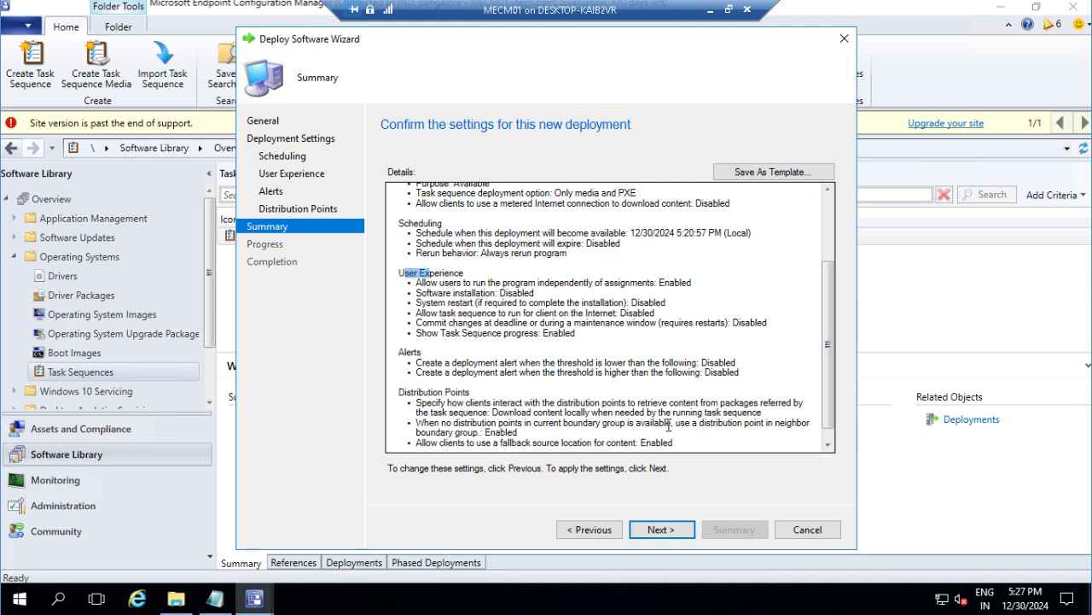
pyautogui.click(496, 394)
pyautogui.hotkey('ctrl', 'a')
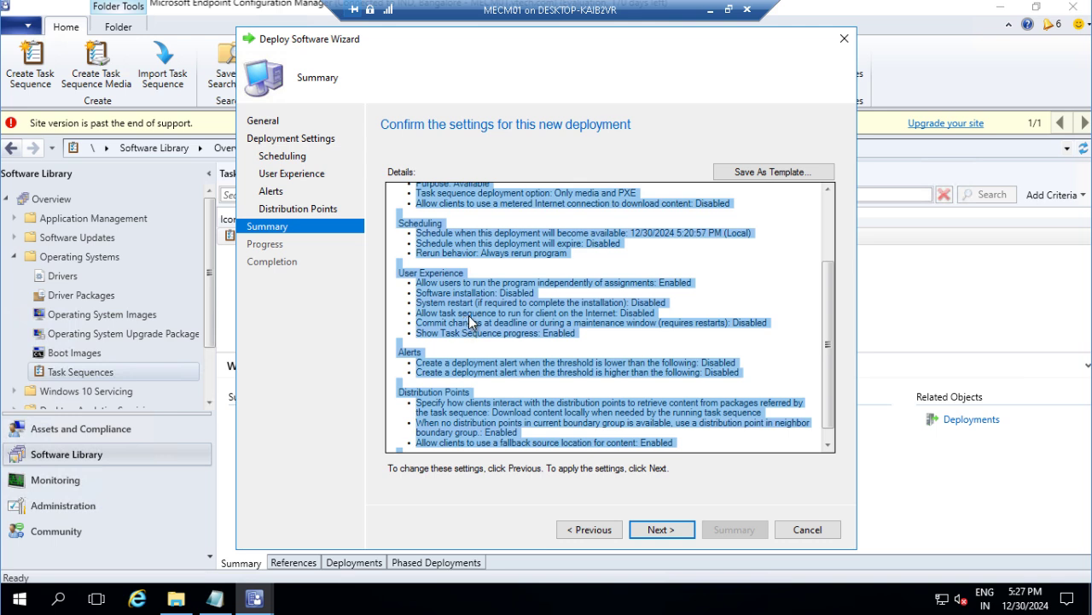
pyautogui.click(826, 213)
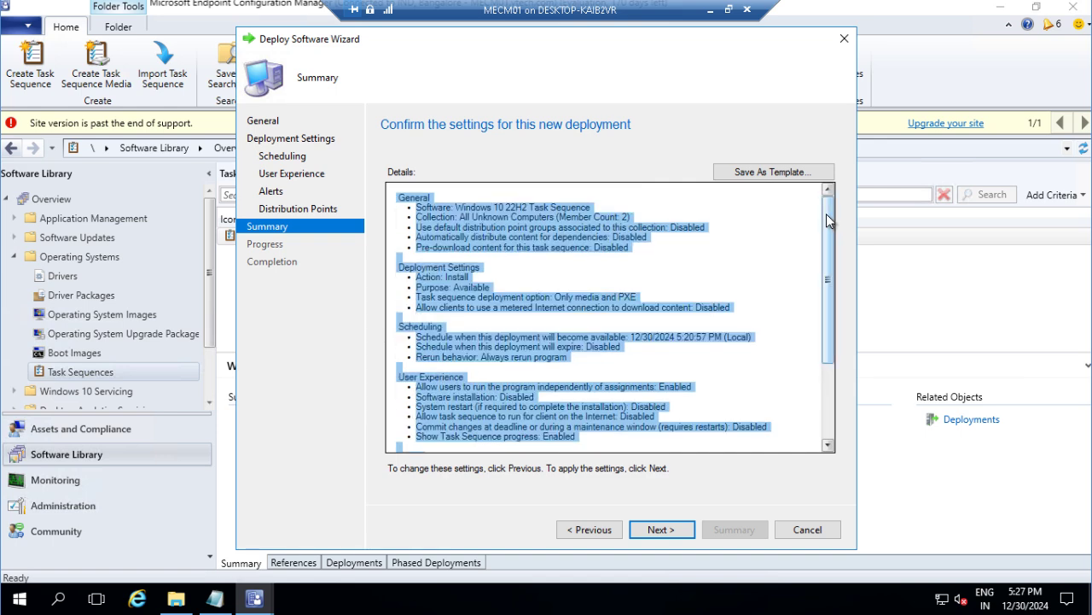
pyautogui.click(729, 261)
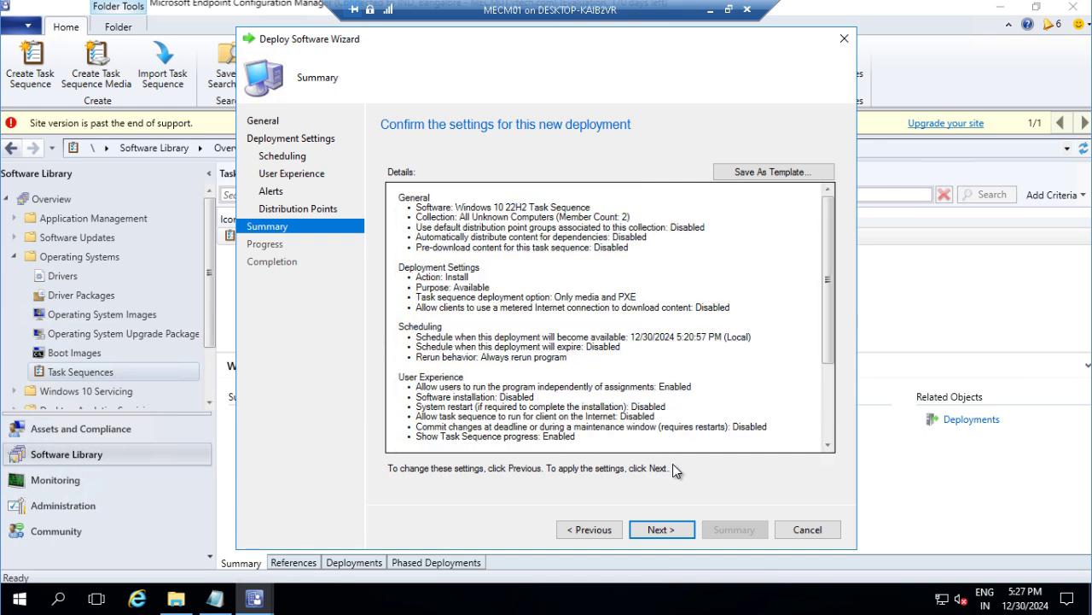
# Step: Finish the wizard and check the task sequence's Deployments tab for the All Unknown Computers deployment
pyautogui.click(657, 531)
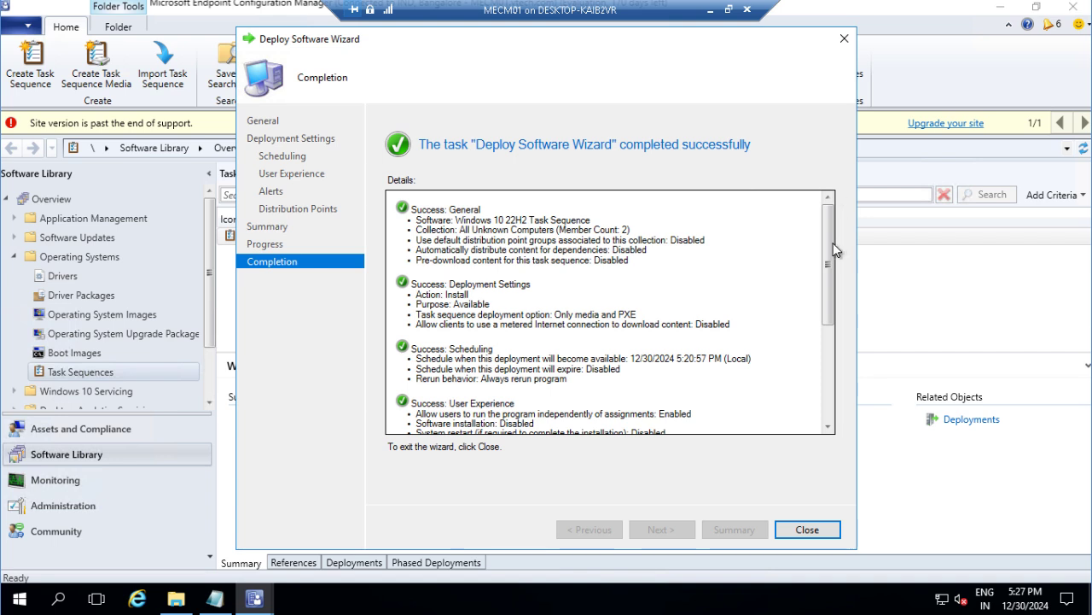
pyautogui.click(806, 529)
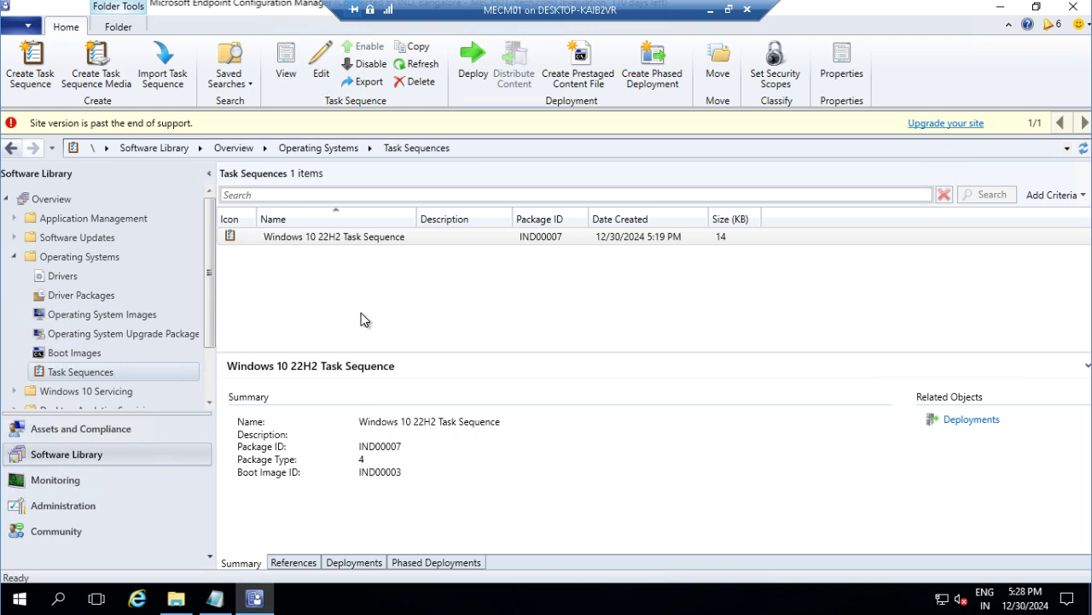
pyautogui.click(380, 238)
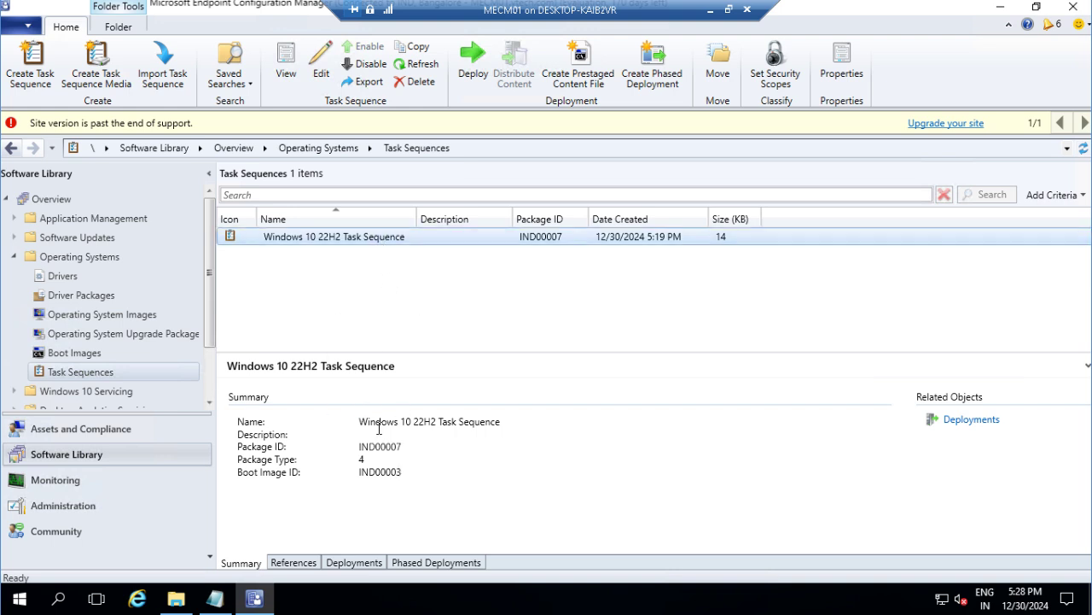
pyautogui.moveTo(373, 351); pyautogui.dragTo(366, 319)
pyautogui.click(353, 563)
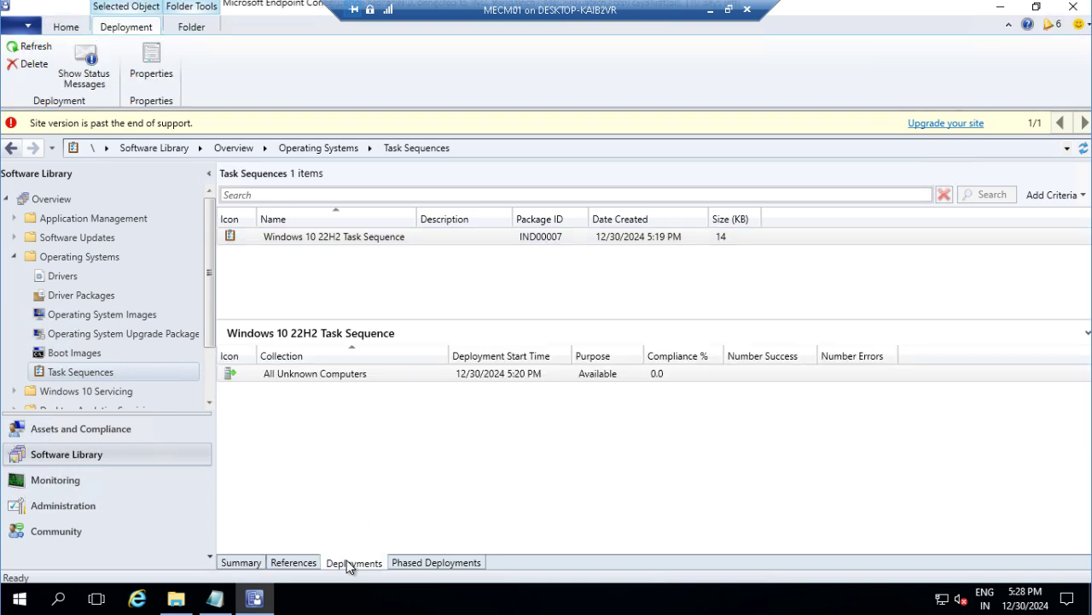
pyautogui.click(333, 373)
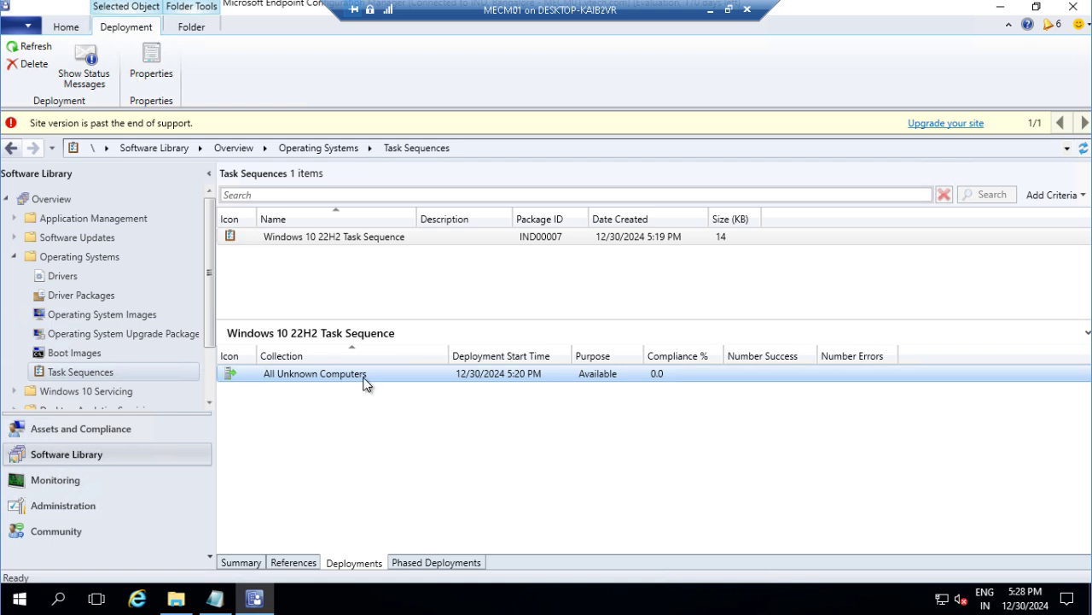
pyautogui.click(369, 237)
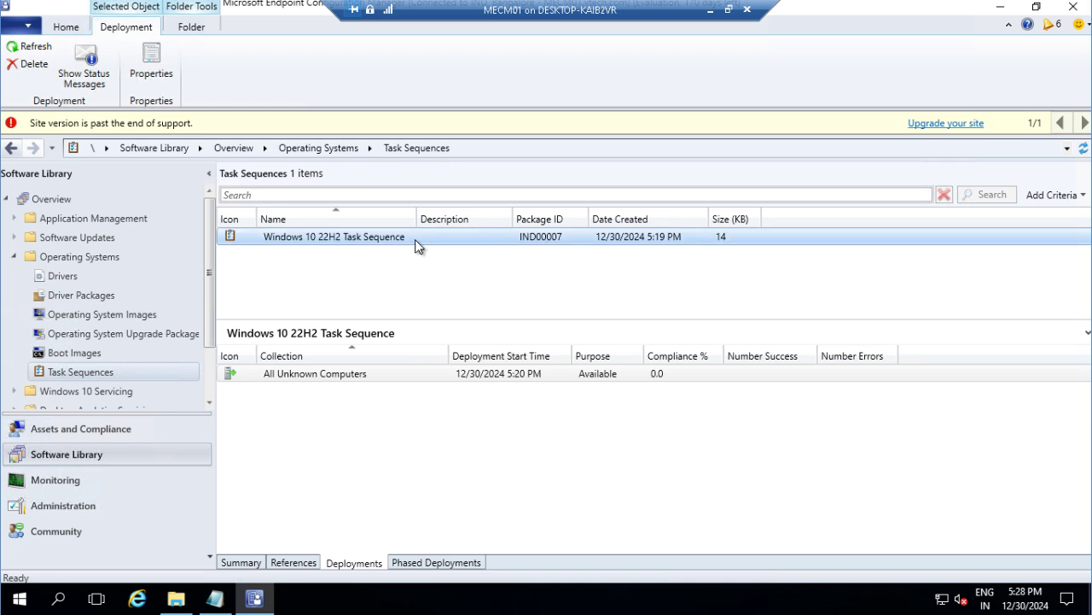
pyautogui.click(373, 373)
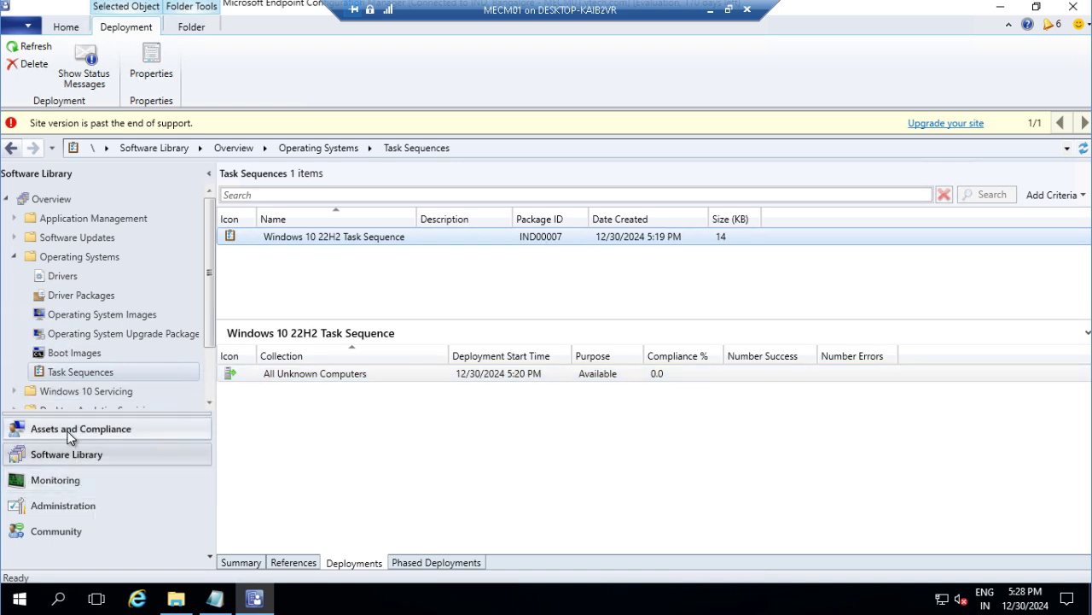
# Step: In Device Collections, show All Unknown Computers' deployments, widening the Software and Feature Type columns
pyautogui.click(70, 436)
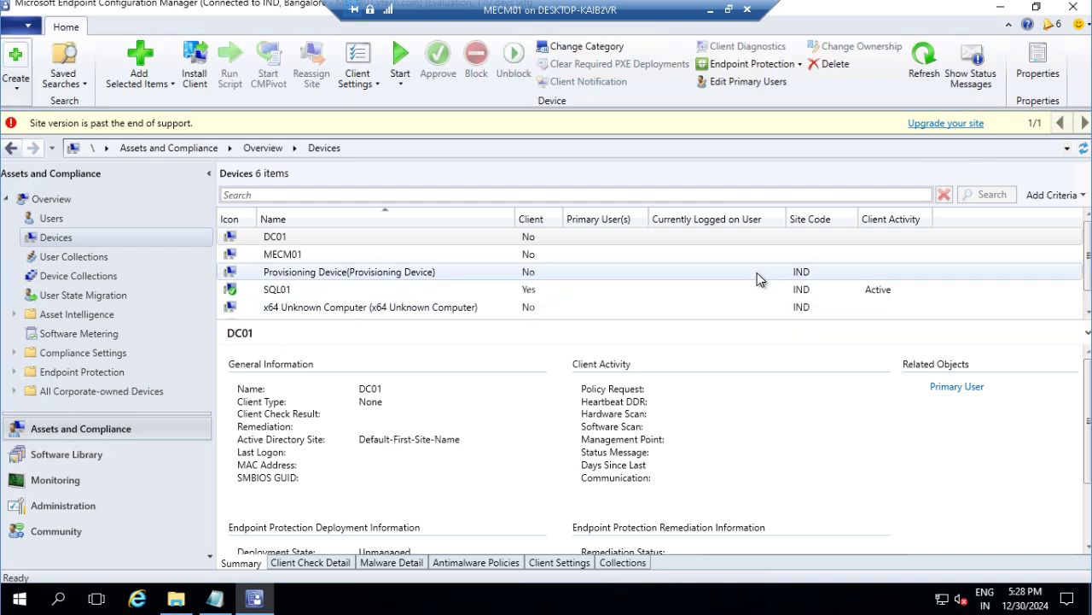
pyautogui.scroll(-1, 1047, 258)
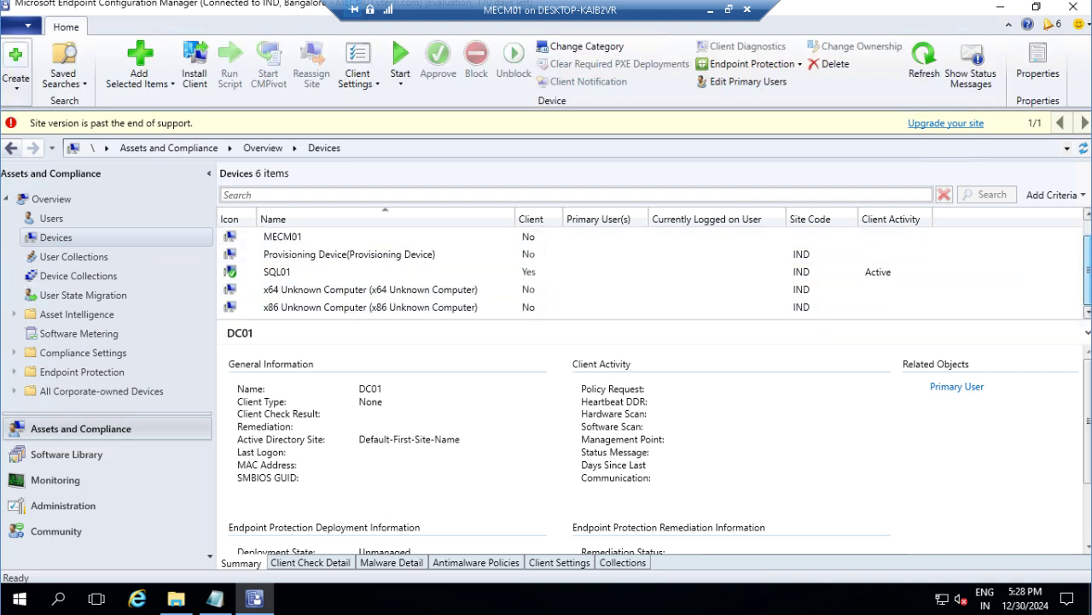
pyautogui.moveTo(697, 325); pyautogui.dragTo(700, 354)
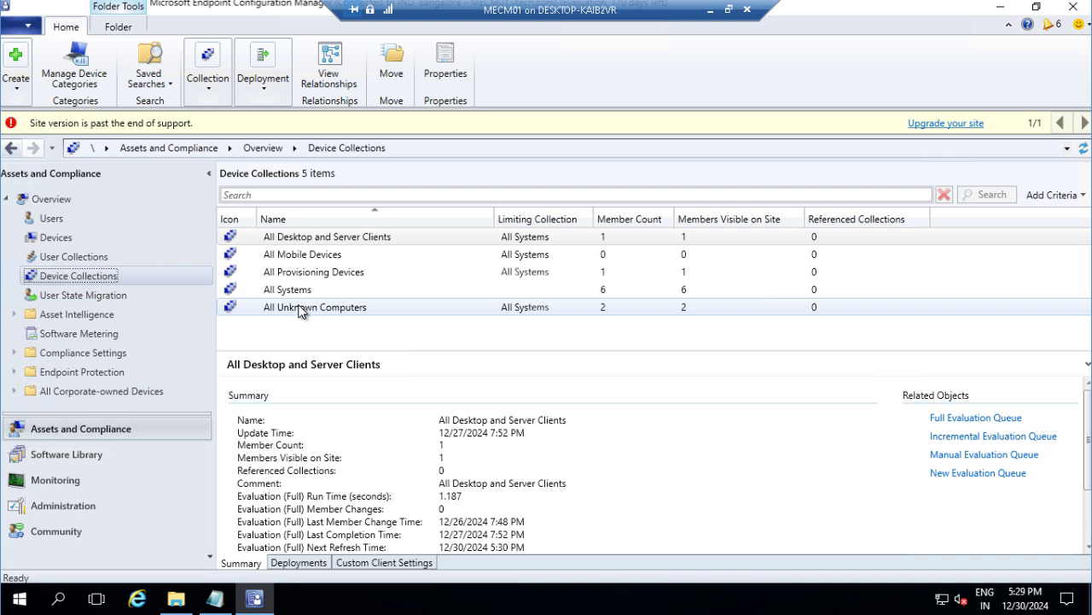
pyautogui.click(391, 307)
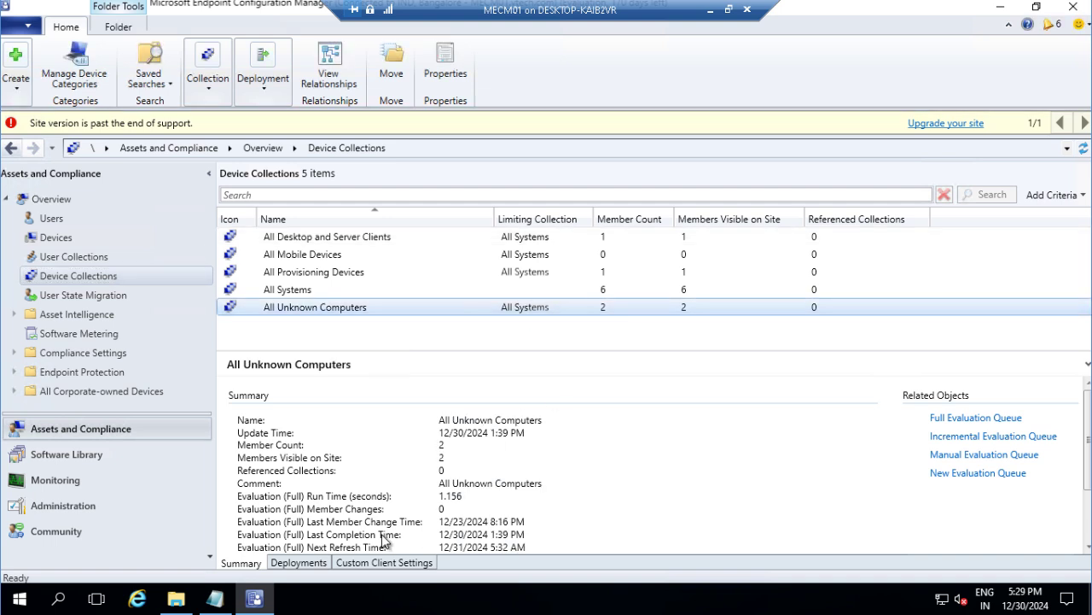
pyautogui.click(299, 563)
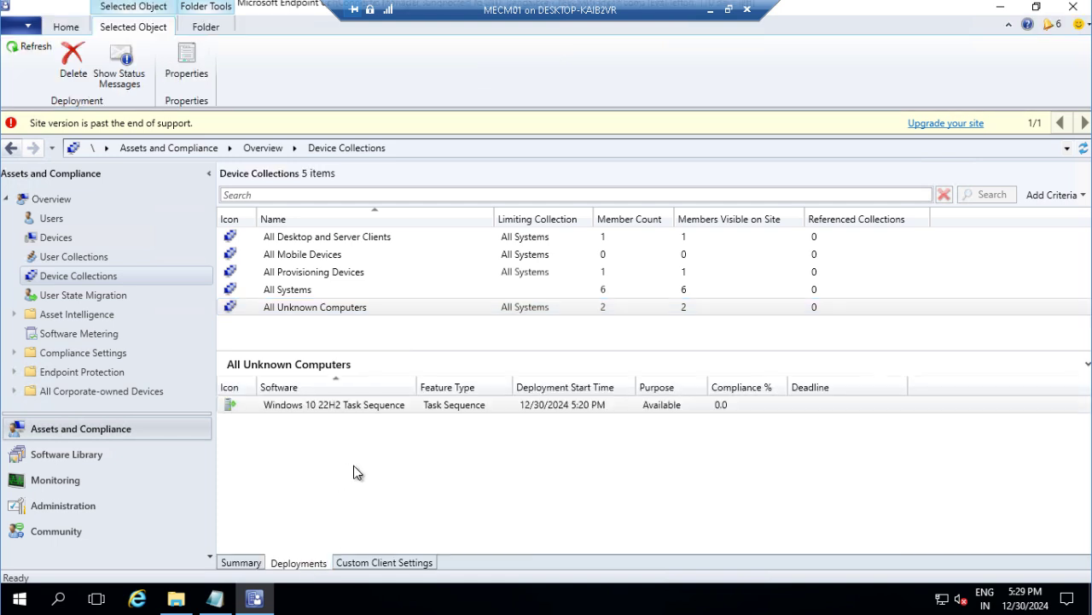
pyautogui.moveTo(414, 381); pyautogui.dragTo(450, 380)
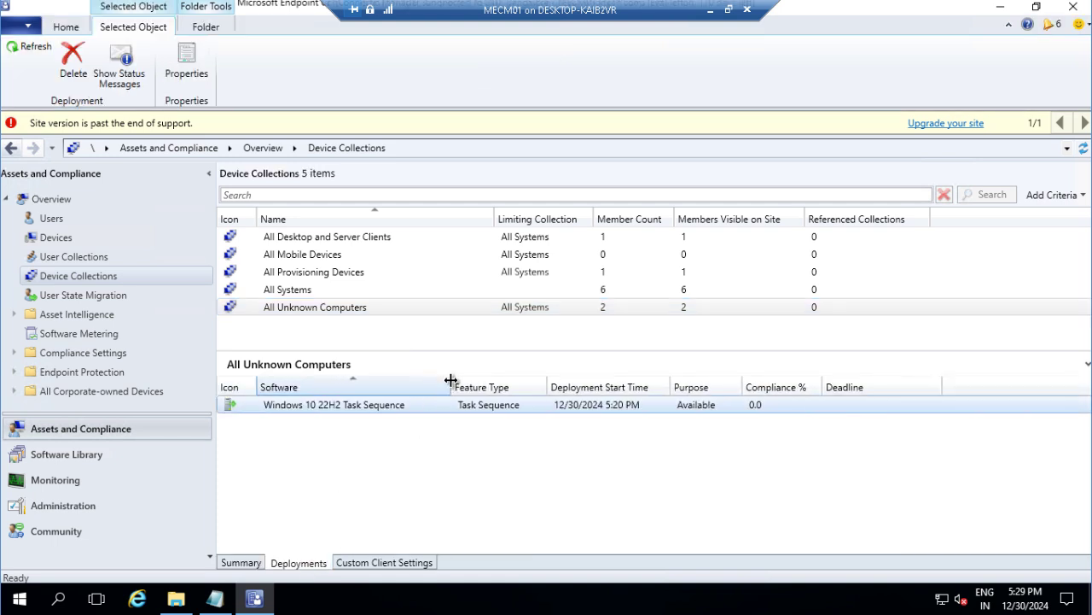
pyautogui.moveTo(546, 384); pyautogui.dragTo(563, 384)
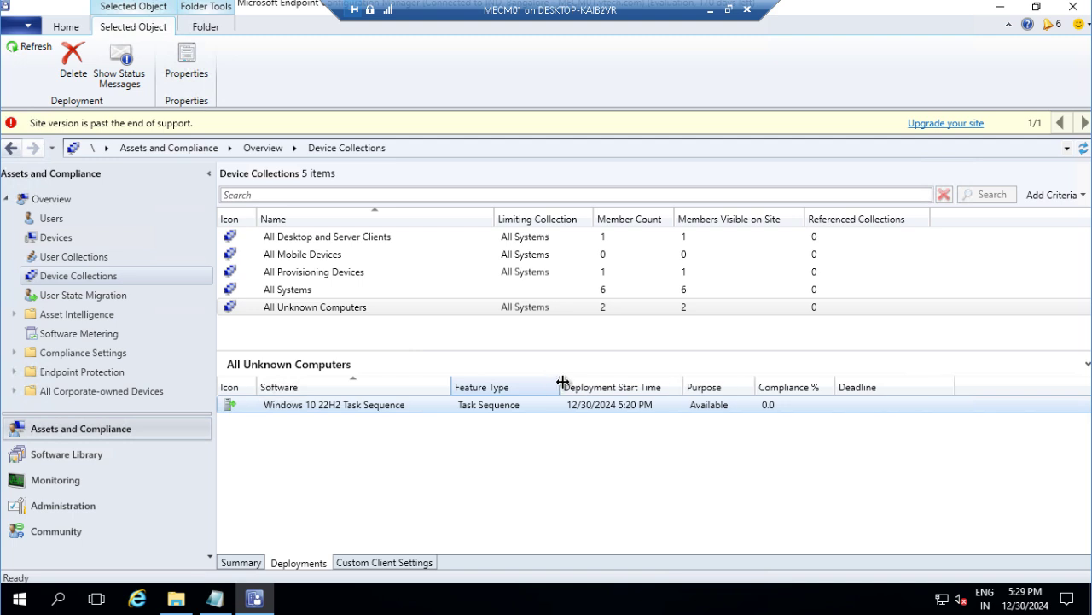
pyautogui.click(367, 411)
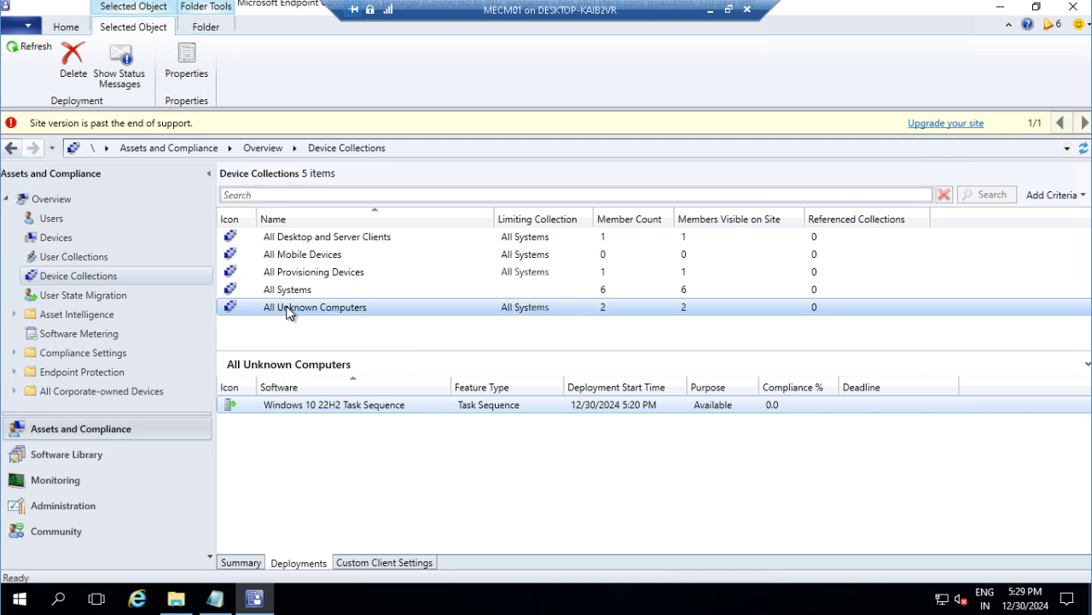
# Step: Add a Deployment ID column, showing IND20001, and narrow the Deadline column
pyautogui.rightClick(807, 387)
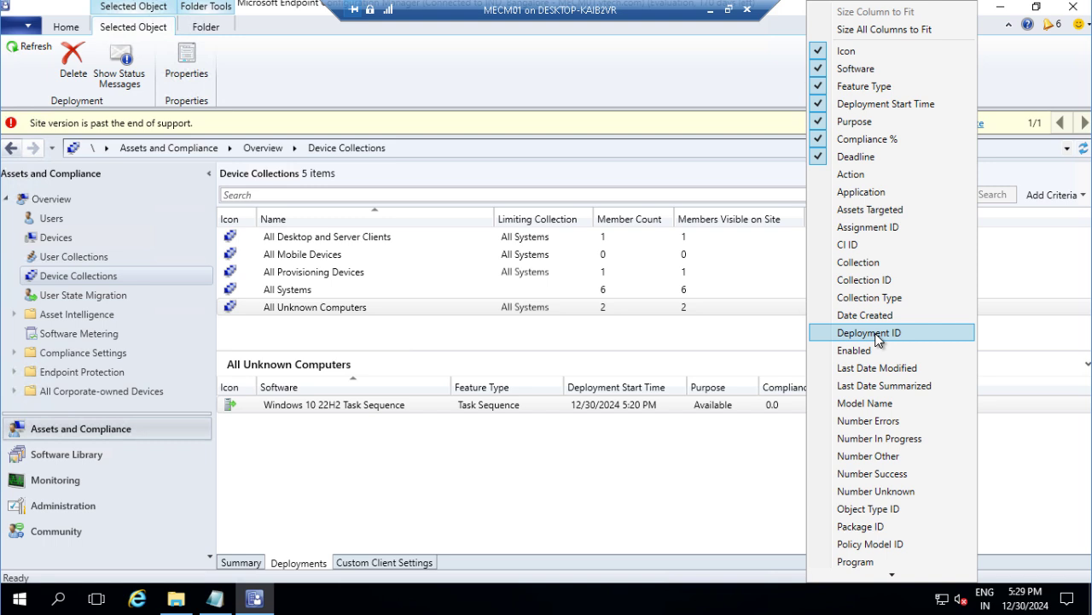
pyautogui.click(879, 333)
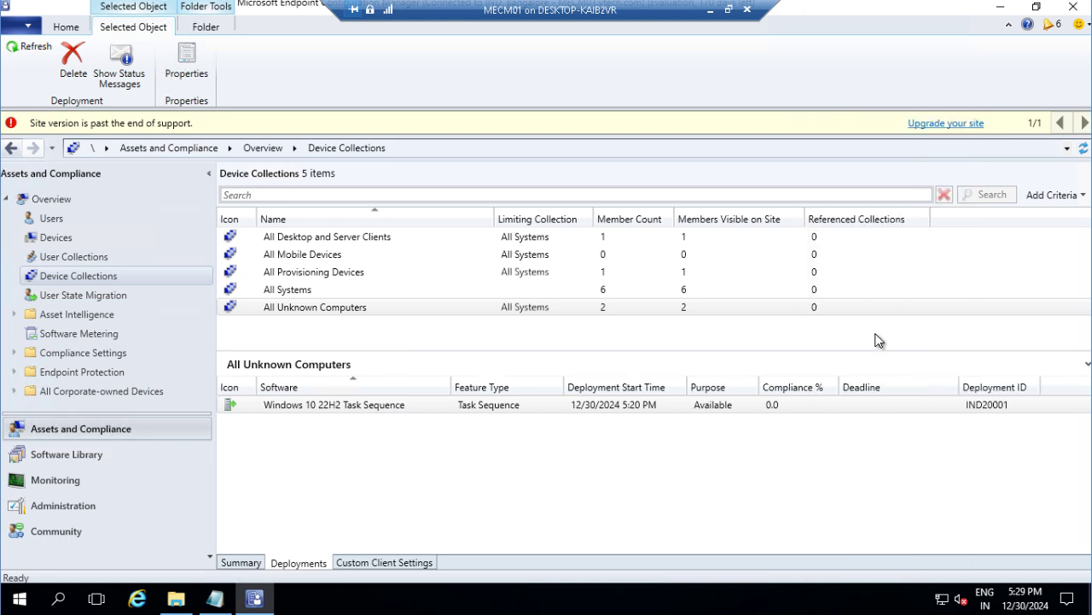
pyautogui.click(986, 409)
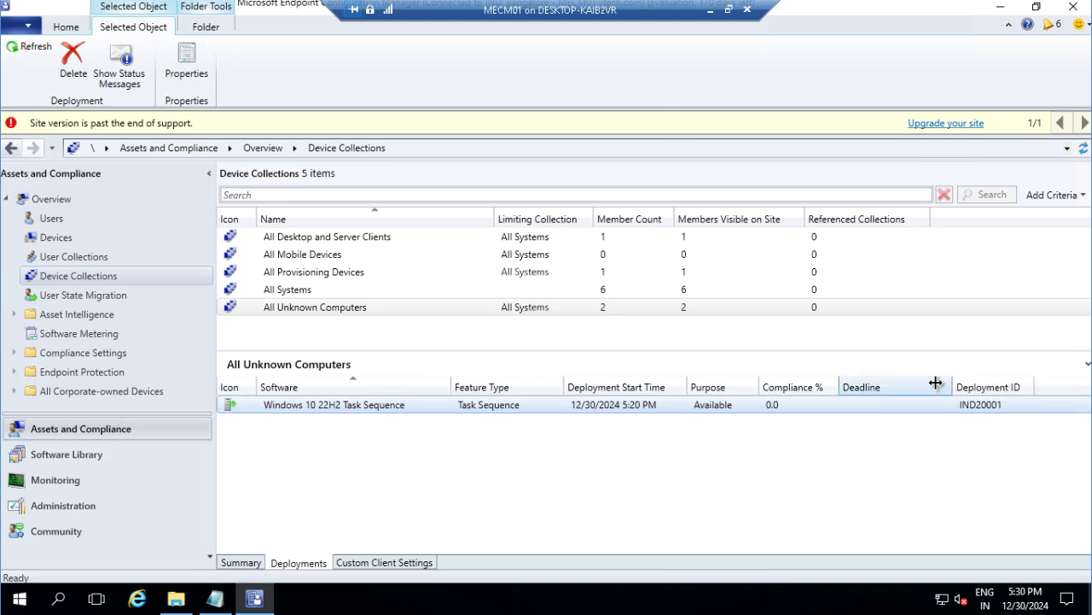
pyautogui.moveTo(959, 386); pyautogui.dragTo(905, 384)
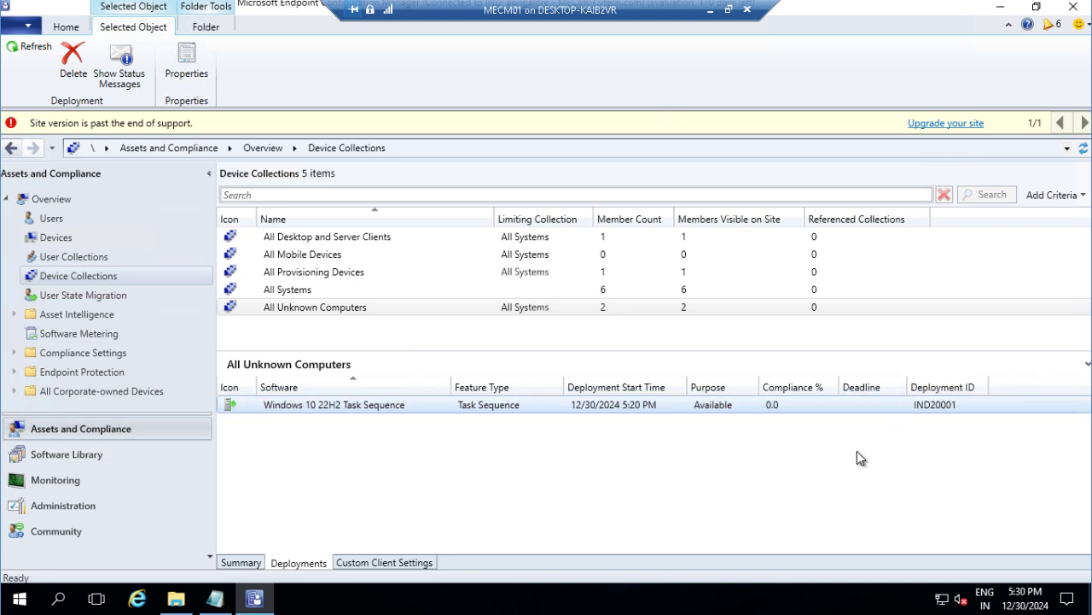